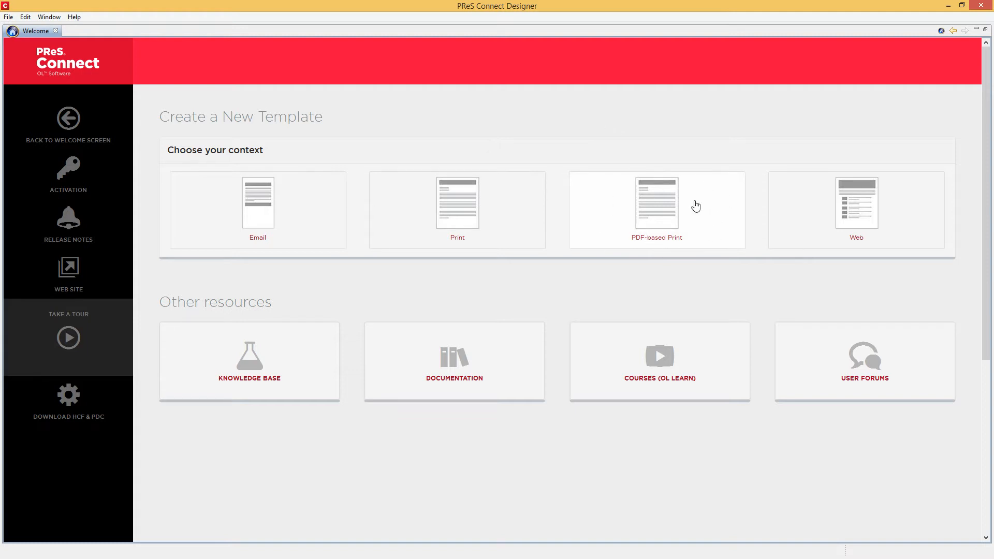
Step: Start a new PDF-based Print template
click(668, 198)
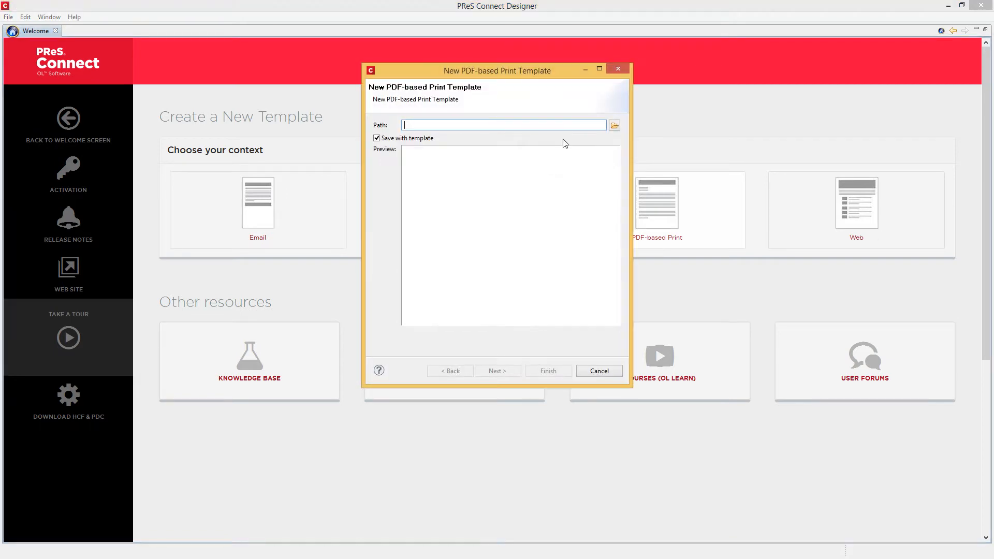
click(614, 125)
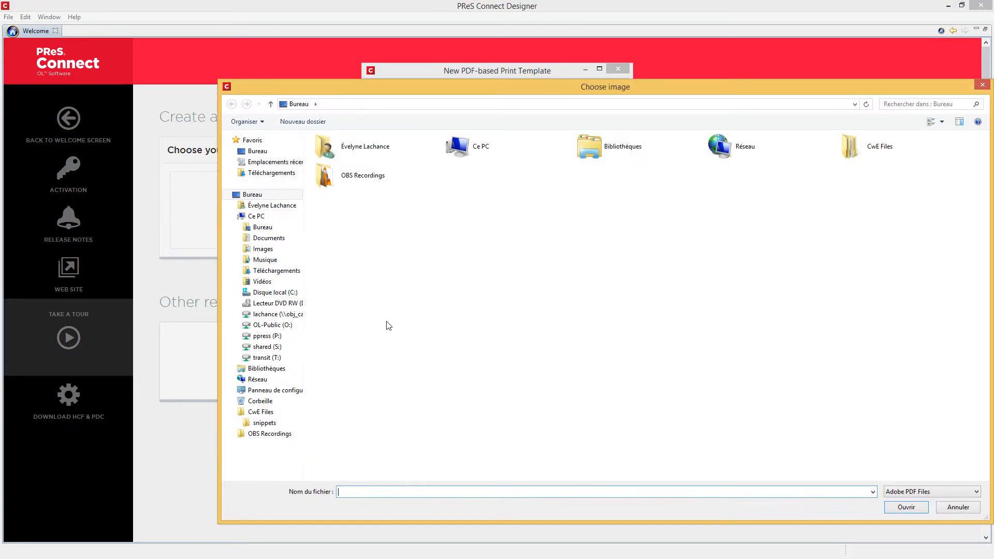
click(277, 358)
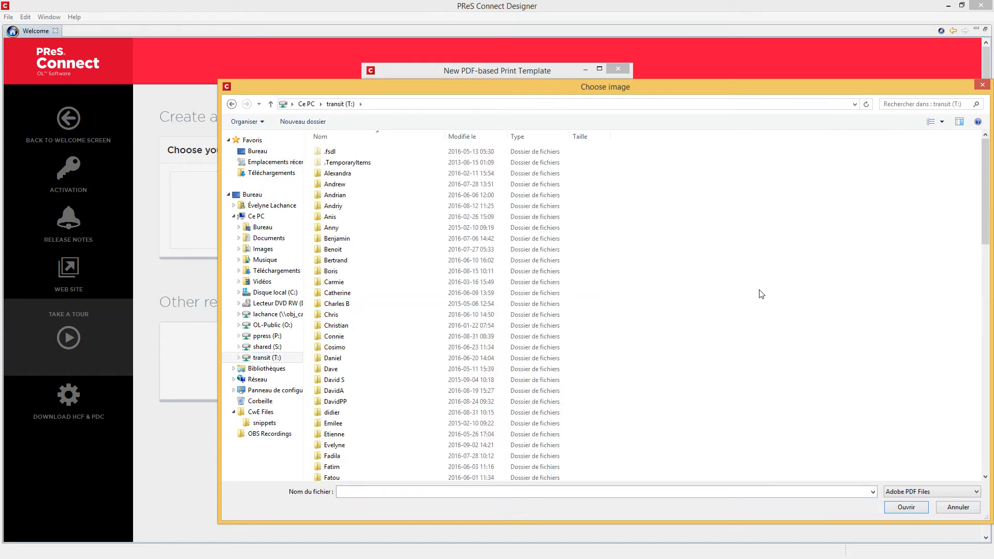
scroll(758, 292, down, 3)
double_click(366, 357)
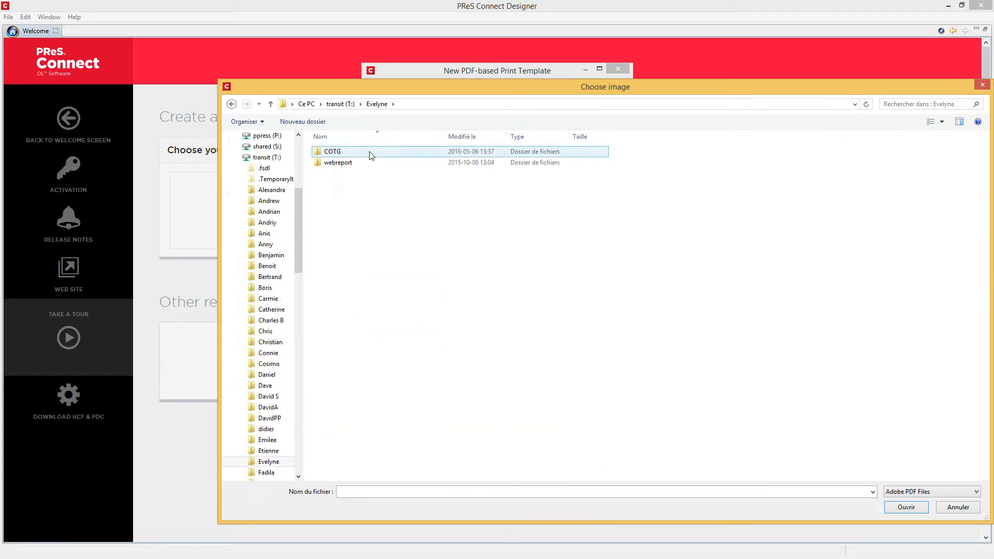
double_click(350, 153)
key(BackSpace)
double_click(347, 162)
key(BackSpace)
key(BackSpace)
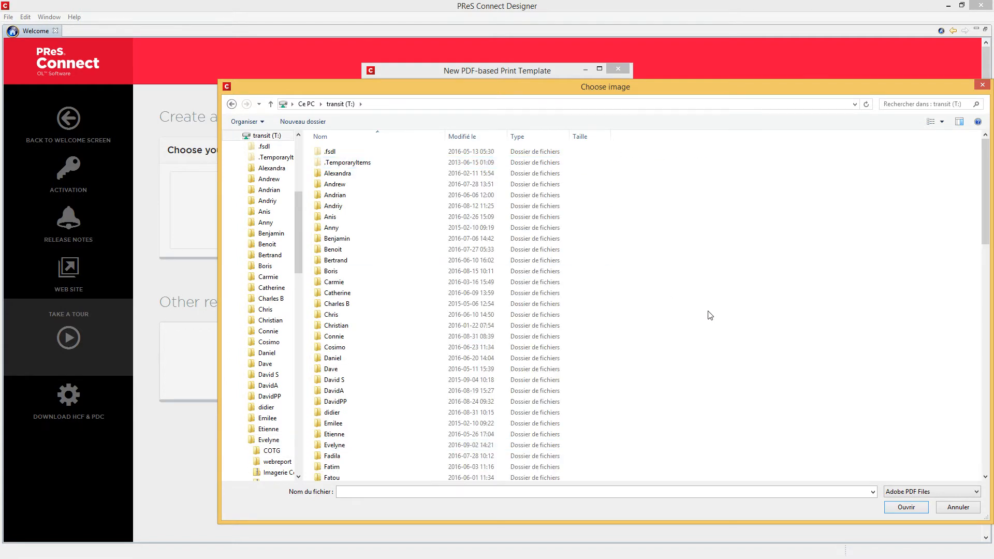
scroll(717, 325, down, 1)
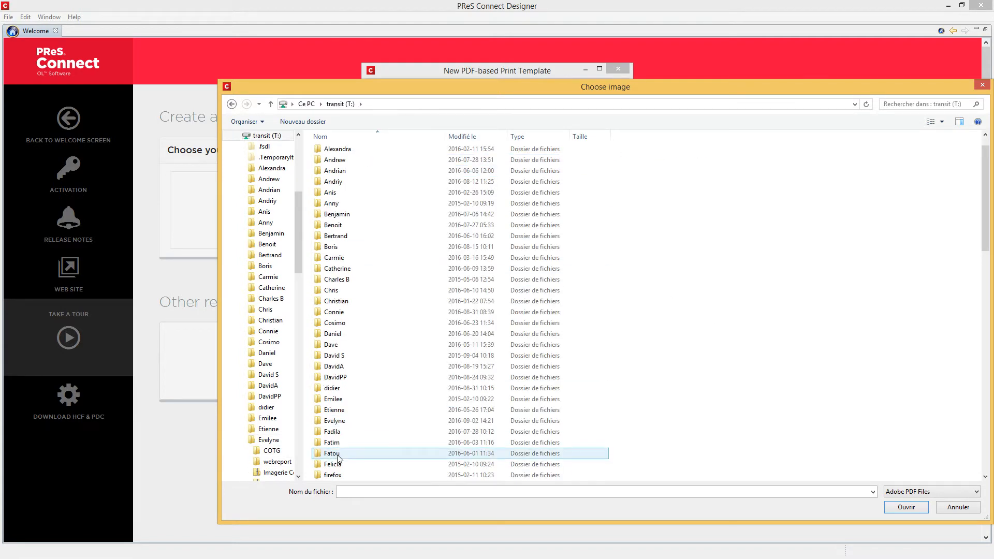
click(982, 85)
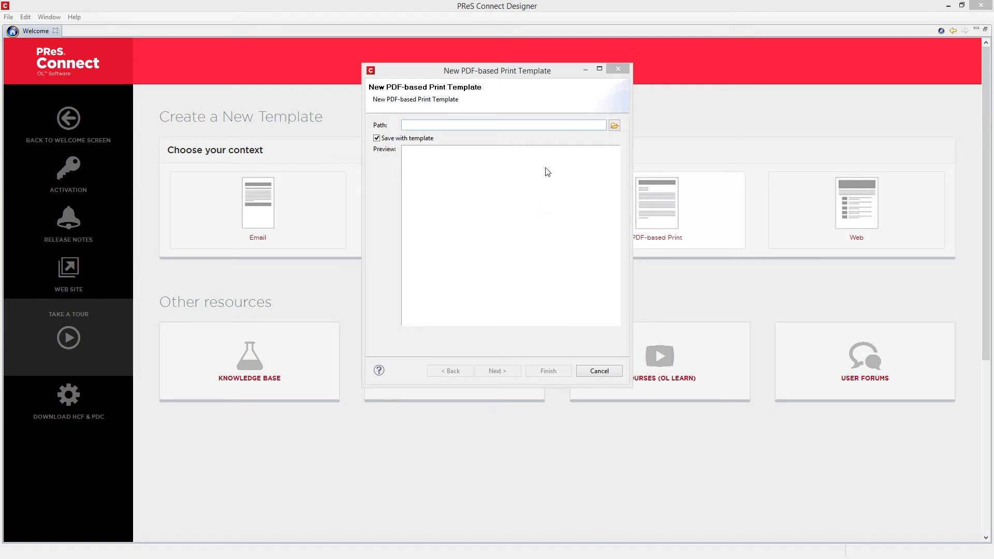
click(947, 4)
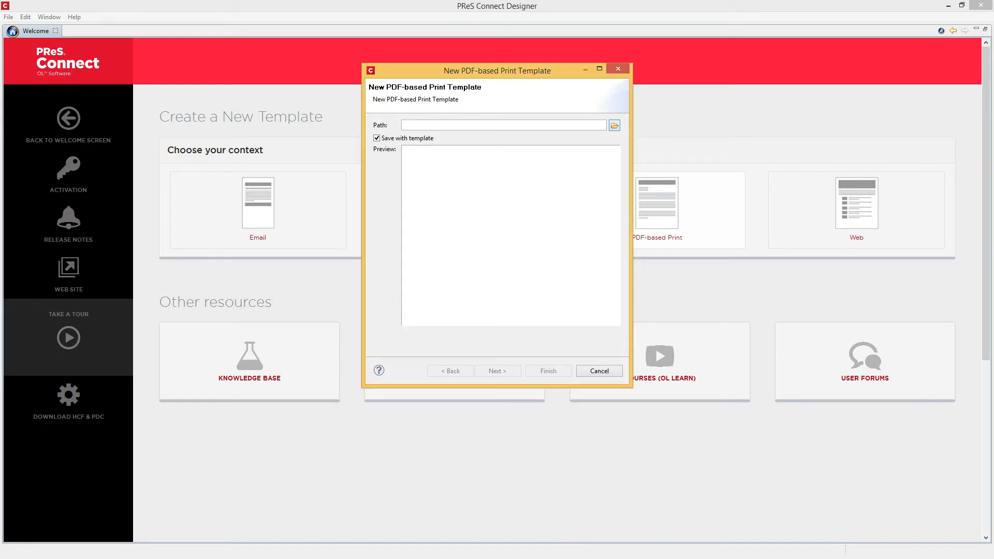
click(612, 125)
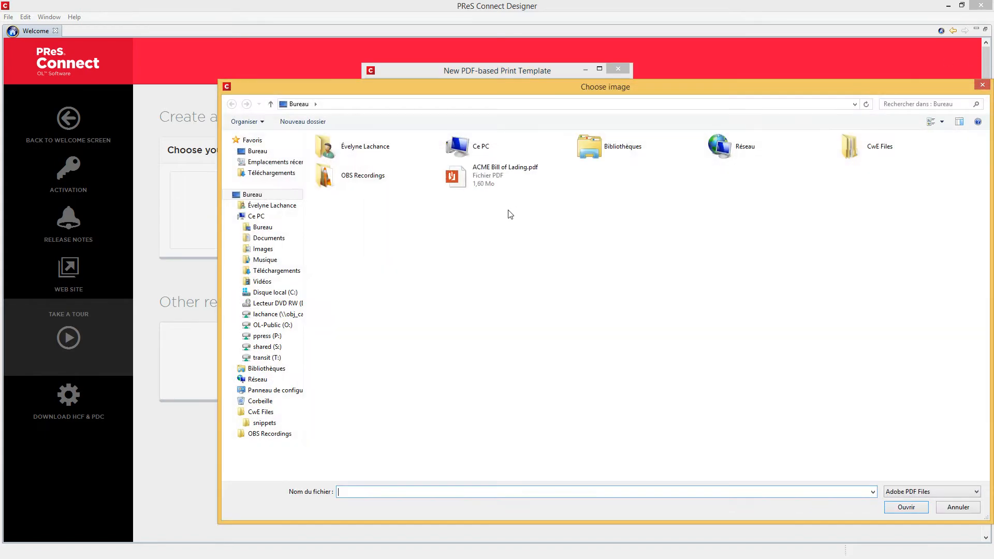
double_click(507, 213)
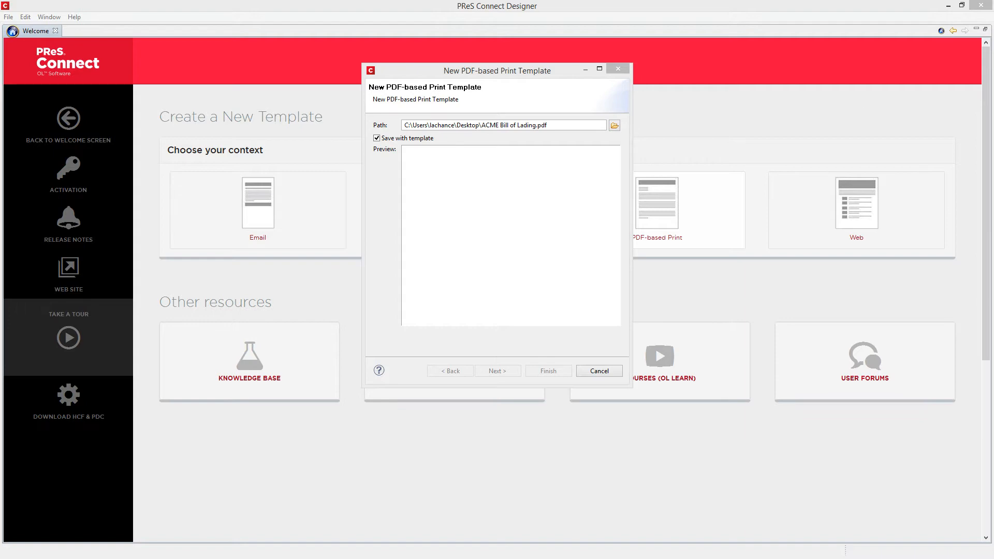
Step: Use discord-js-bot-guide.pdf from the desktop as the template's PDF and create the template with the default A4 portrait page settings
click(614, 126)
double_click(623, 180)
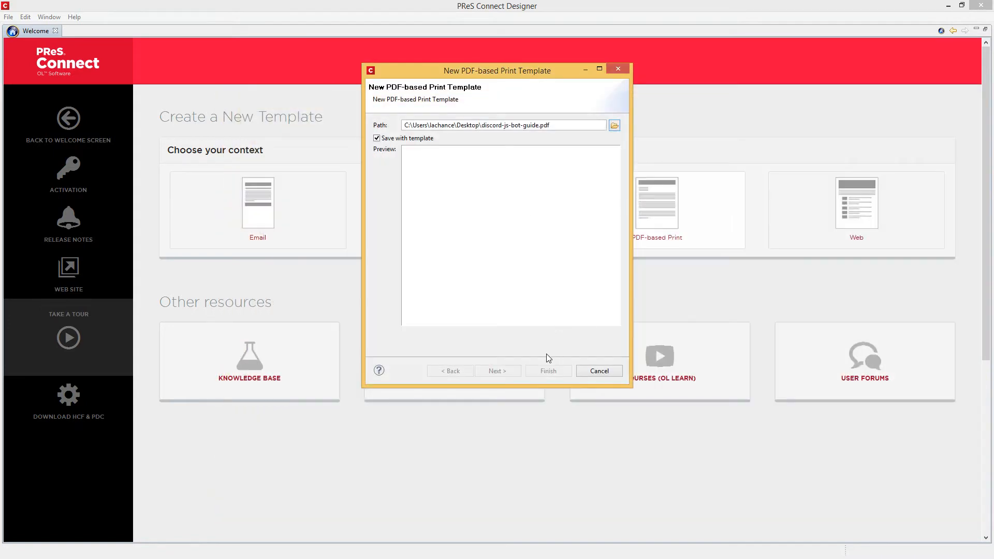
click(510, 371)
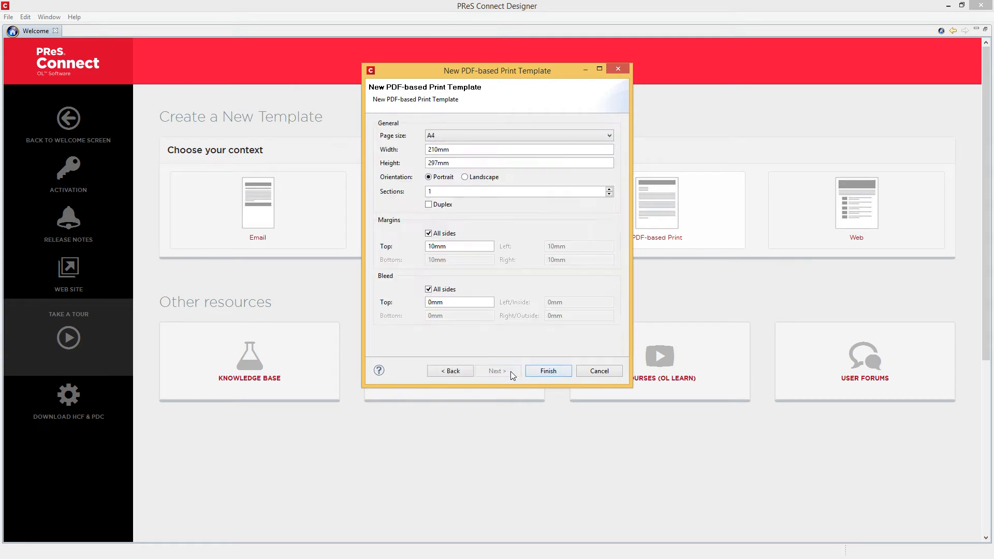
click(541, 371)
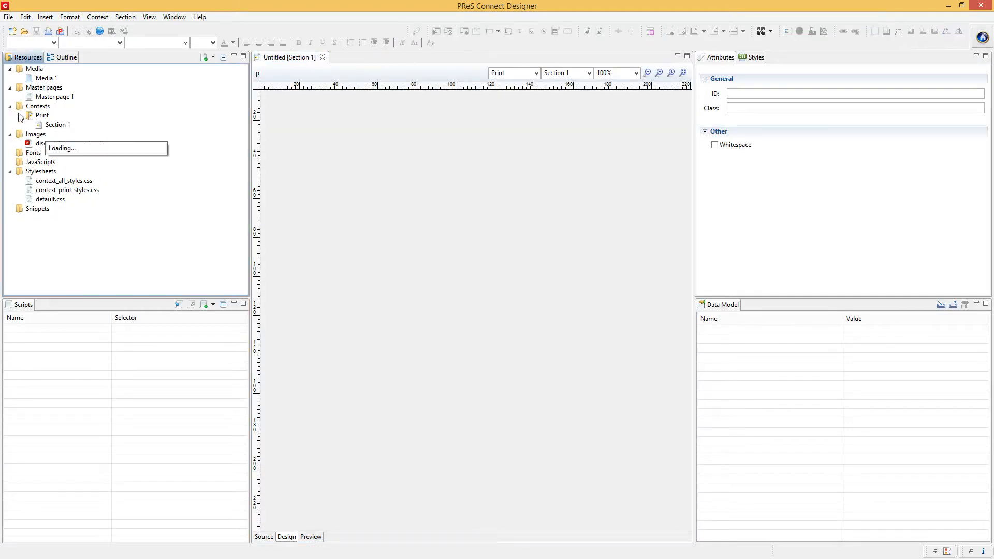
Step: Insert an absolutely positioned Code 128 barcode with the ID barcode into Section 1
click(67, 127)
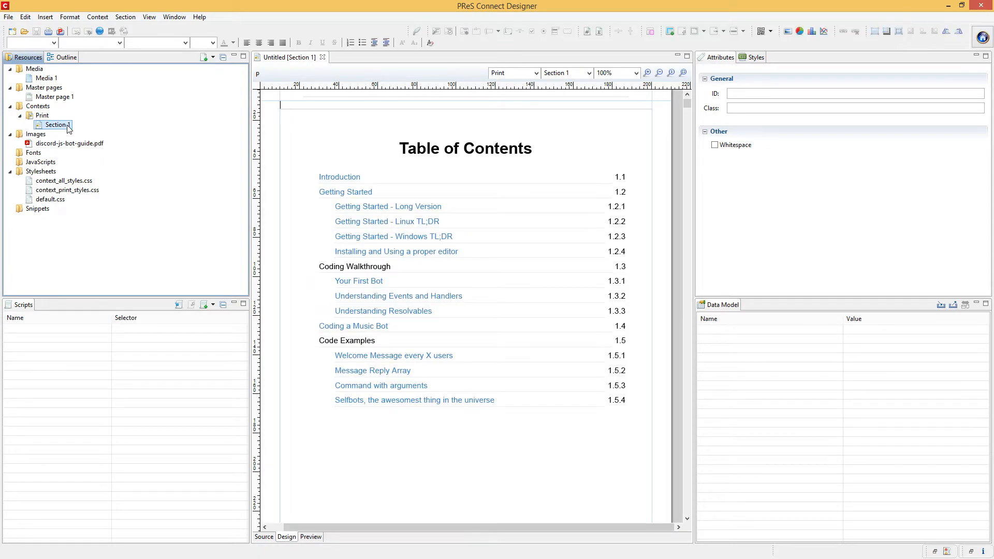
drag(689, 104, 689, 73)
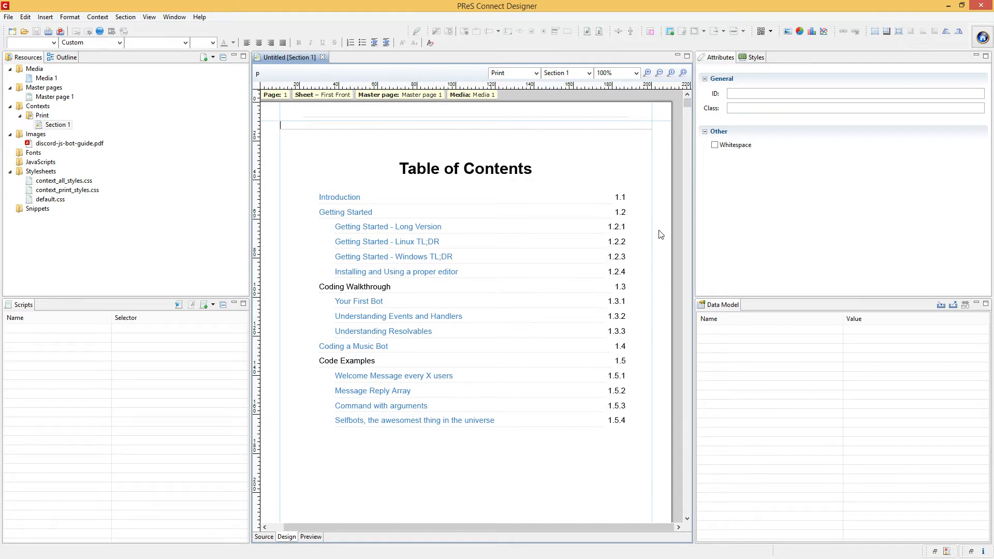
click(771, 32)
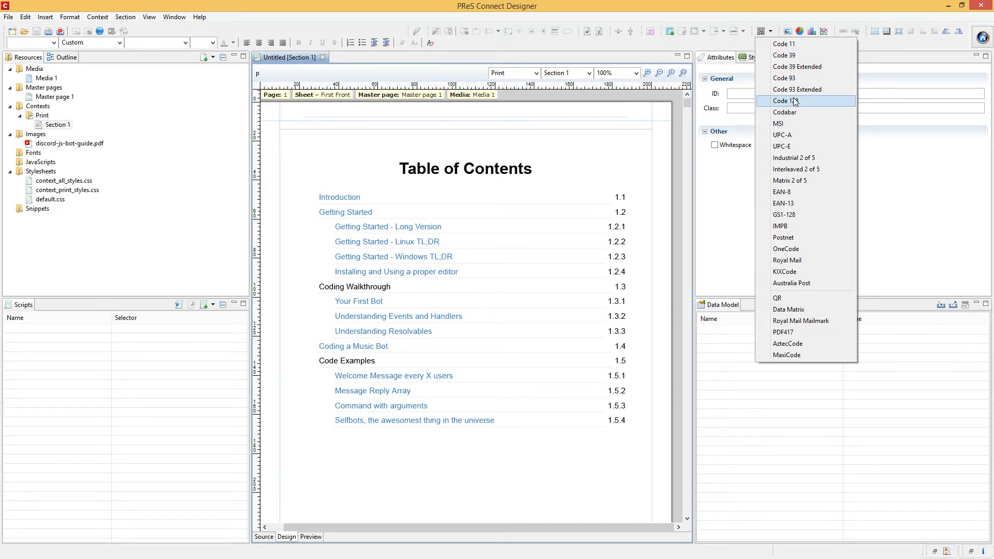
click(785, 100)
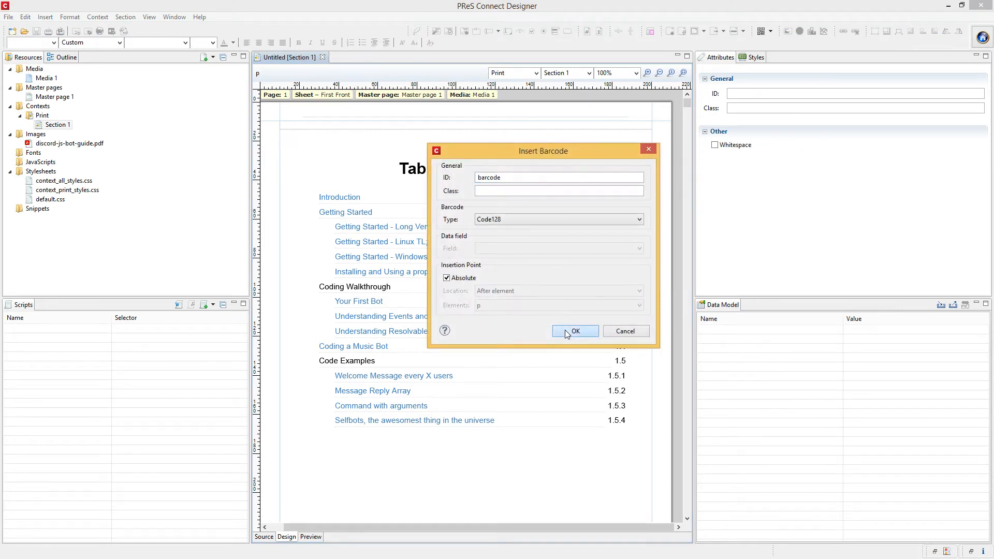
click(566, 332)
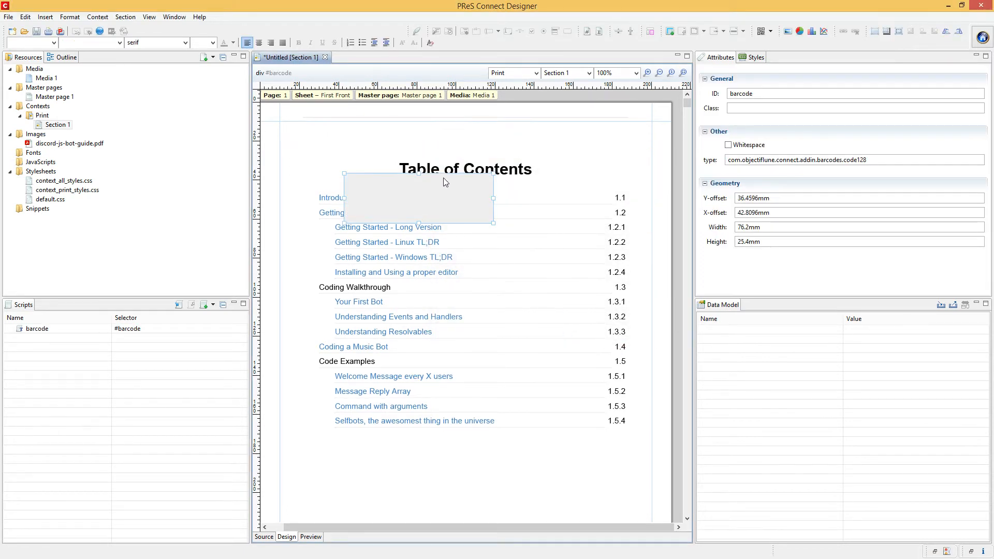
Step: Move the barcode up to the page's top margin, near the left corner, at about 25.6 mm X-offset and 10 mm Y-offset
drag(449, 172, 609, 118)
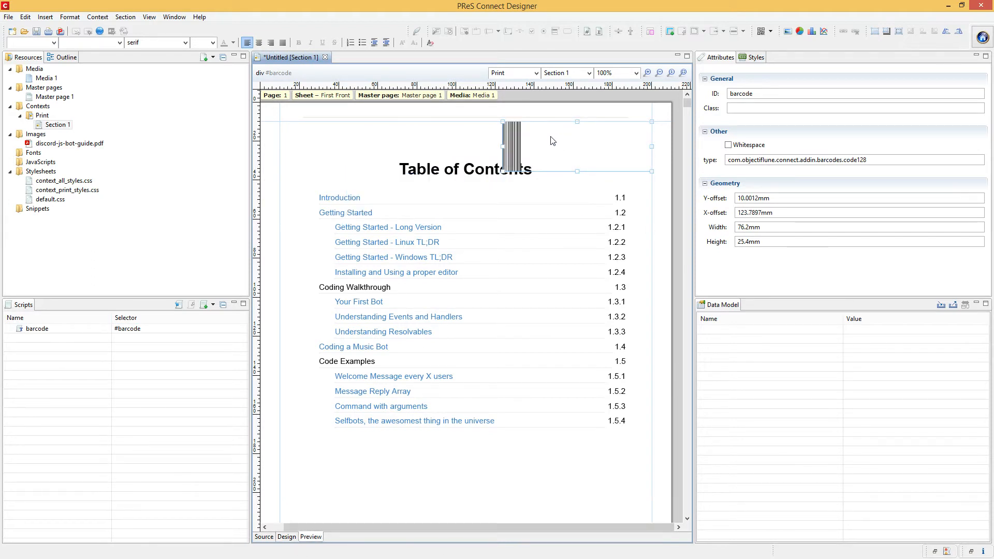
right_click(516, 145)
click(586, 133)
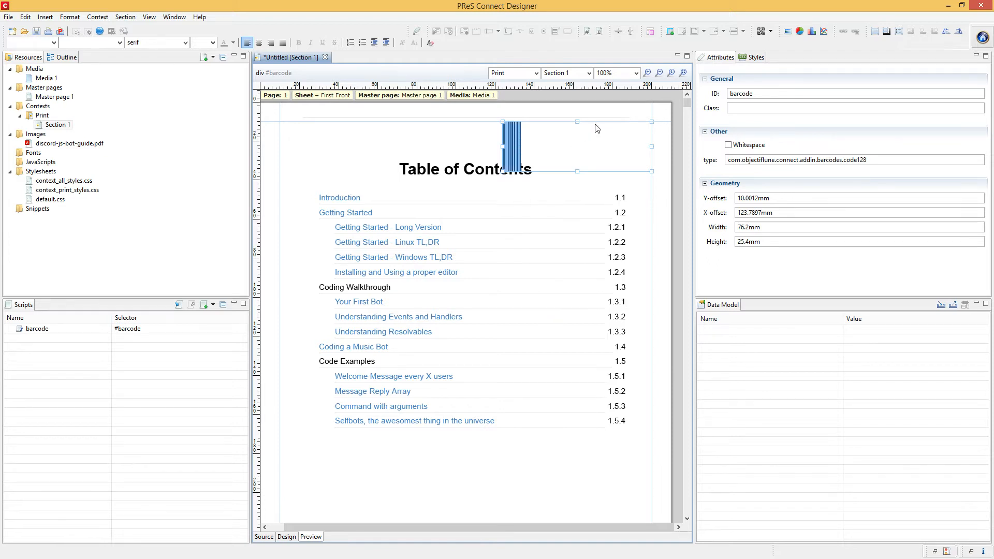
drag(596, 121, 373, 121)
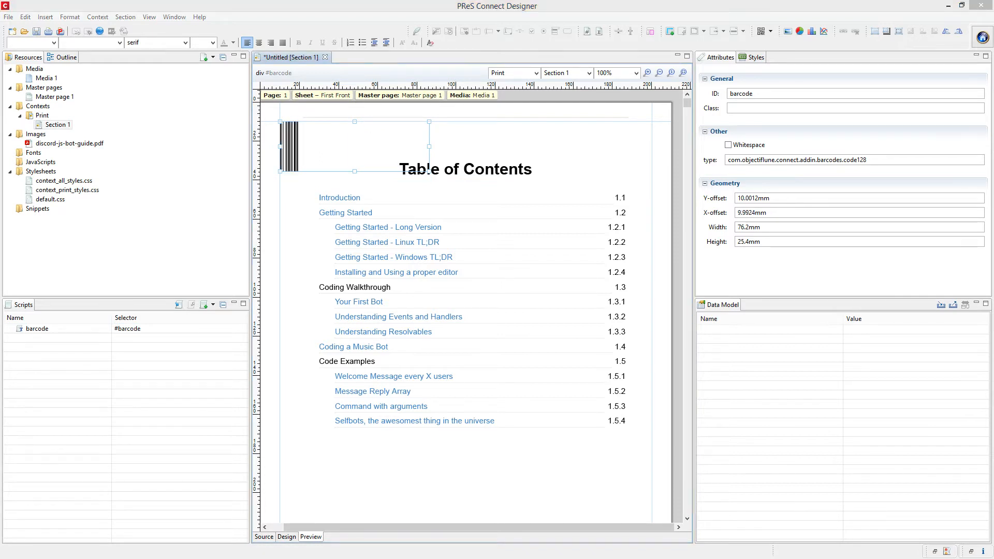
drag(389, 120, 422, 127)
Step: Open the barcode's properties
right_click(340, 146)
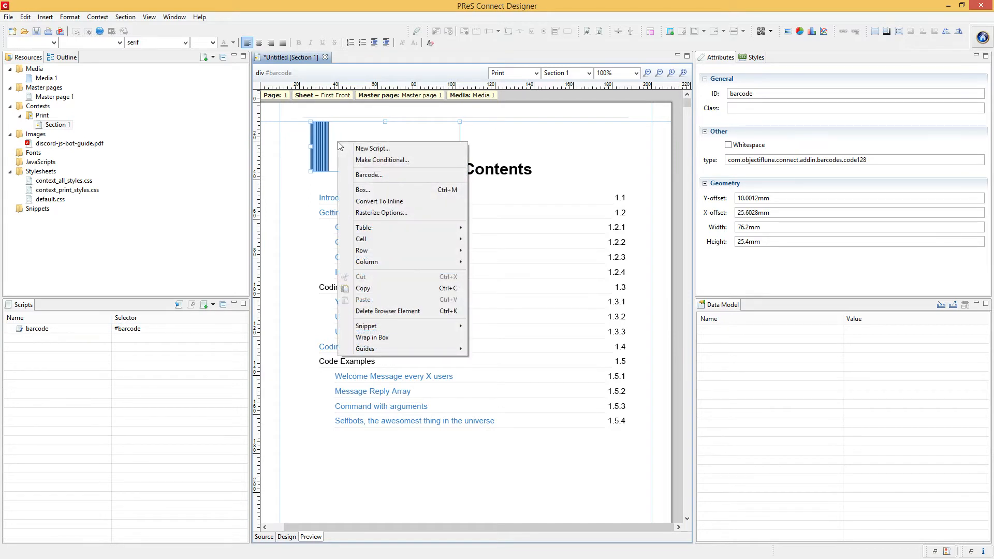
click(373, 175)
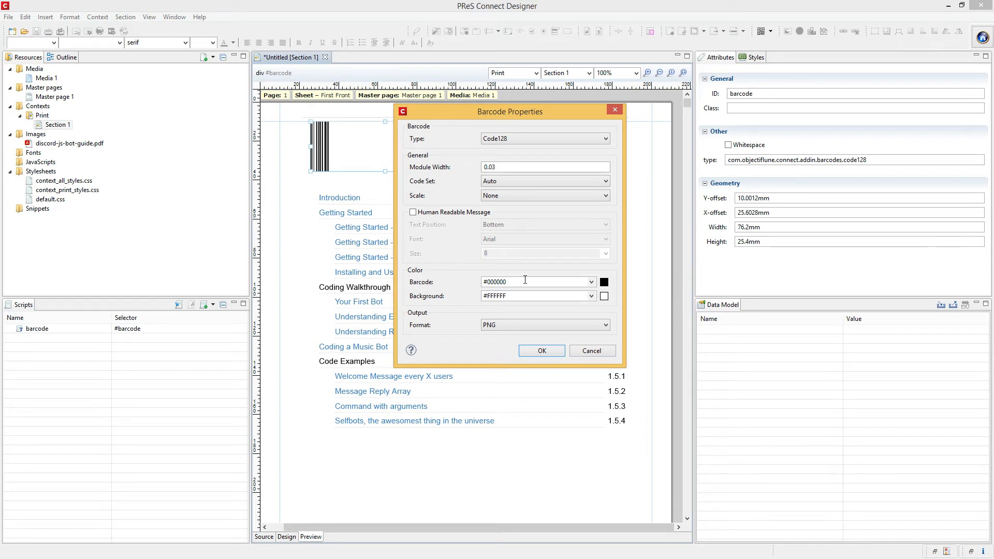
Step: Browse the available barcode types, try Datamatrix and set the type back to Code128
click(507, 139)
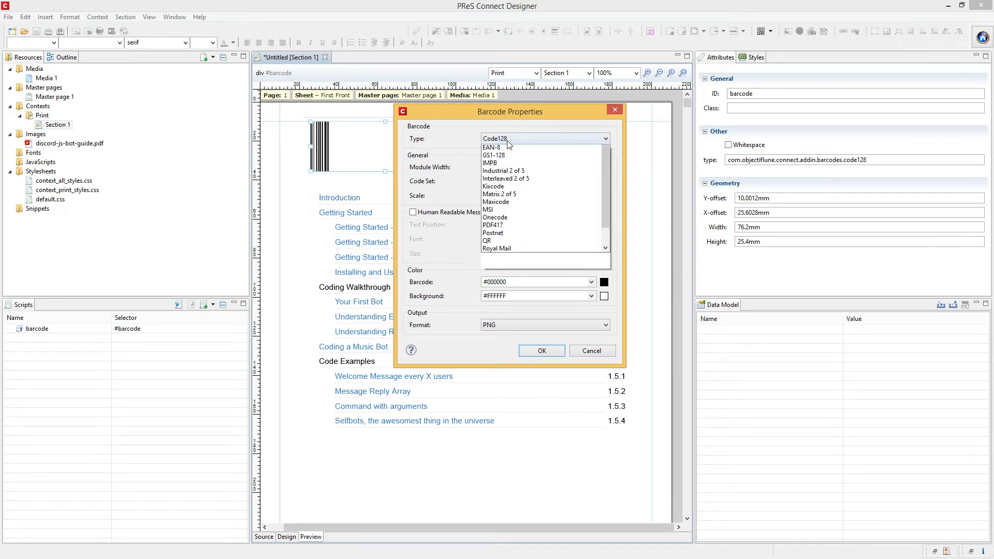
drag(609, 181, 606, 136)
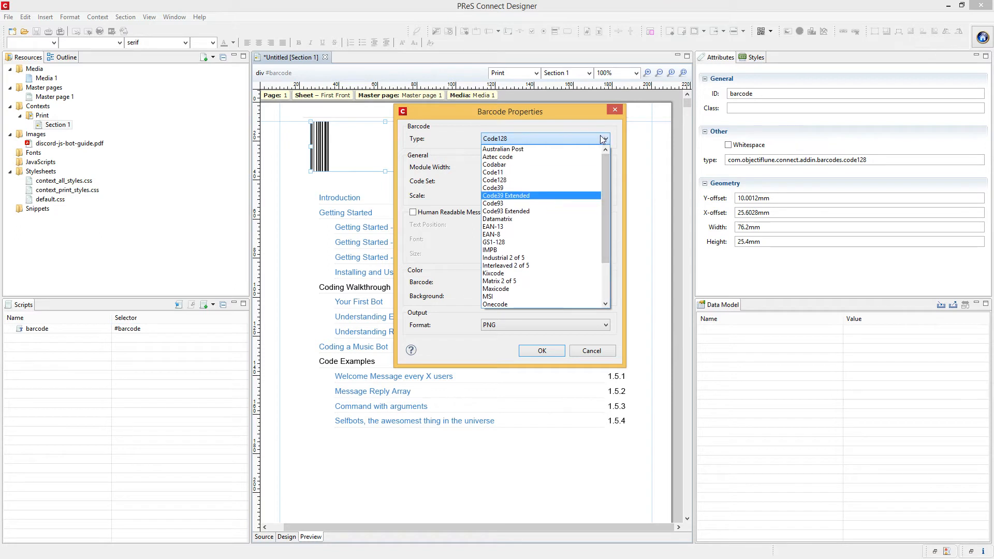
mouse_move(607, 188)
mouse_down()
mouse_move(608, 233)
mouse_move(602, 176)
mouse_up()
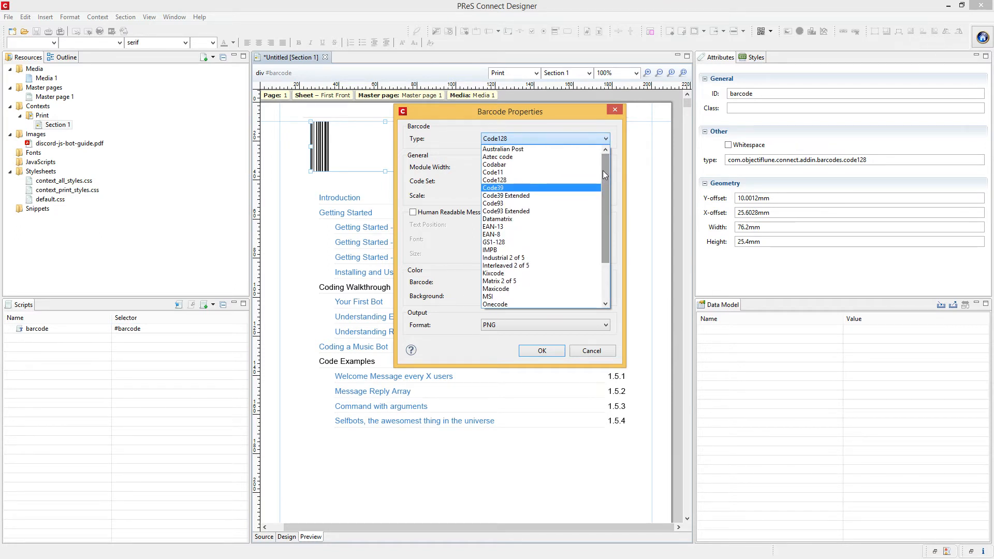
click(505, 219)
click(510, 139)
scroll(502, 179, up, 6)
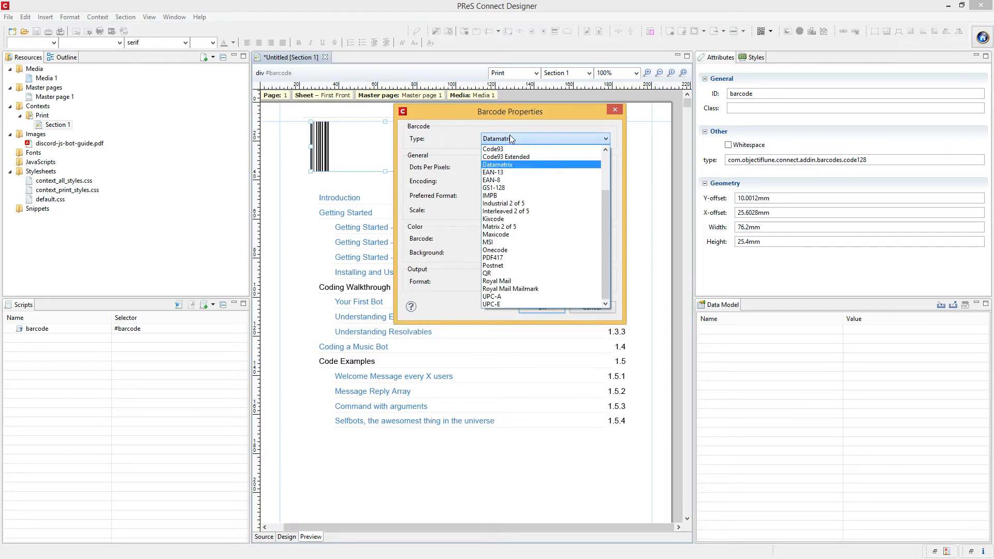
click(501, 182)
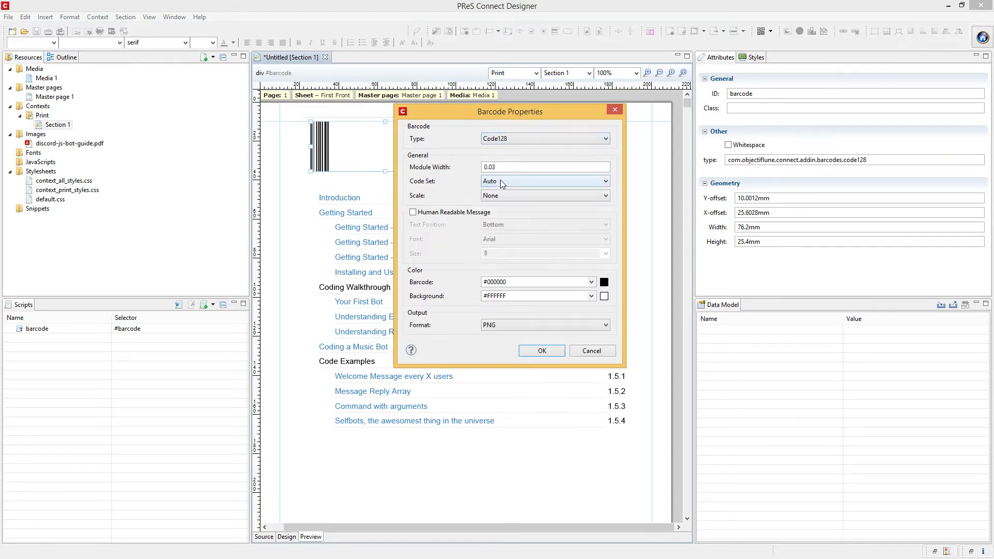
click(507, 164)
Step: Set the barcode's color to WebBlue and its background to None, and apply the properties
click(591, 295)
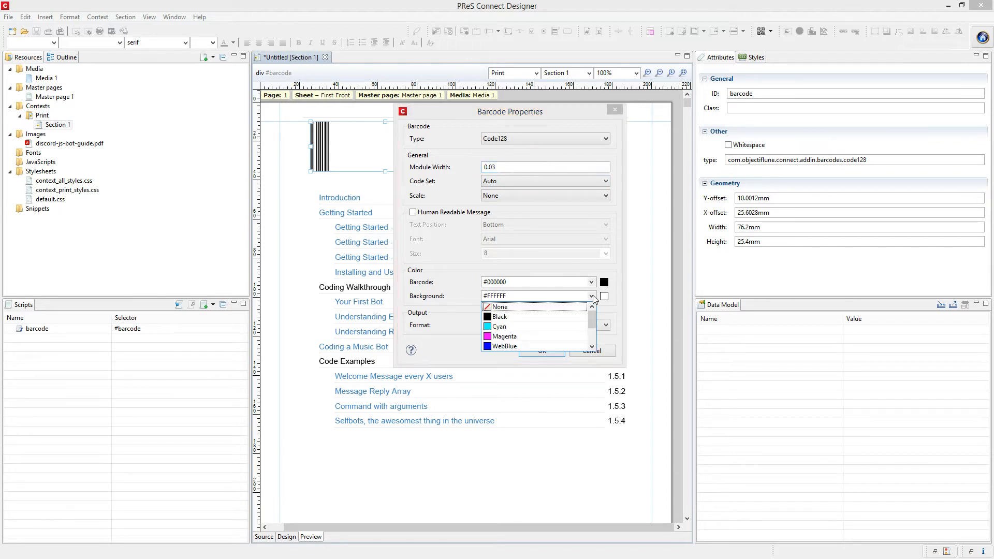
mouse_move(591, 315)
mouse_down()
mouse_move(593, 332)
mouse_move(591, 299)
mouse_up()
click(591, 281)
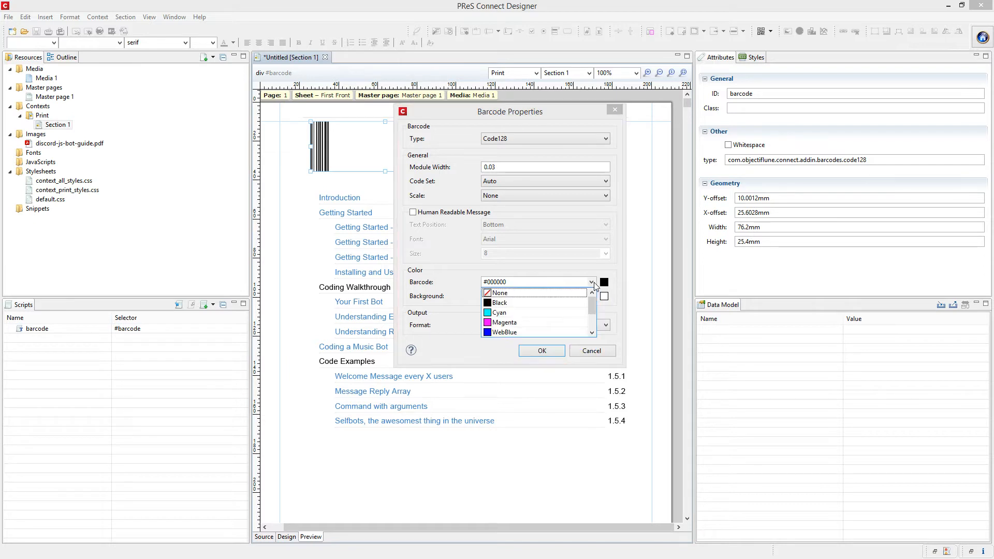
click(513, 332)
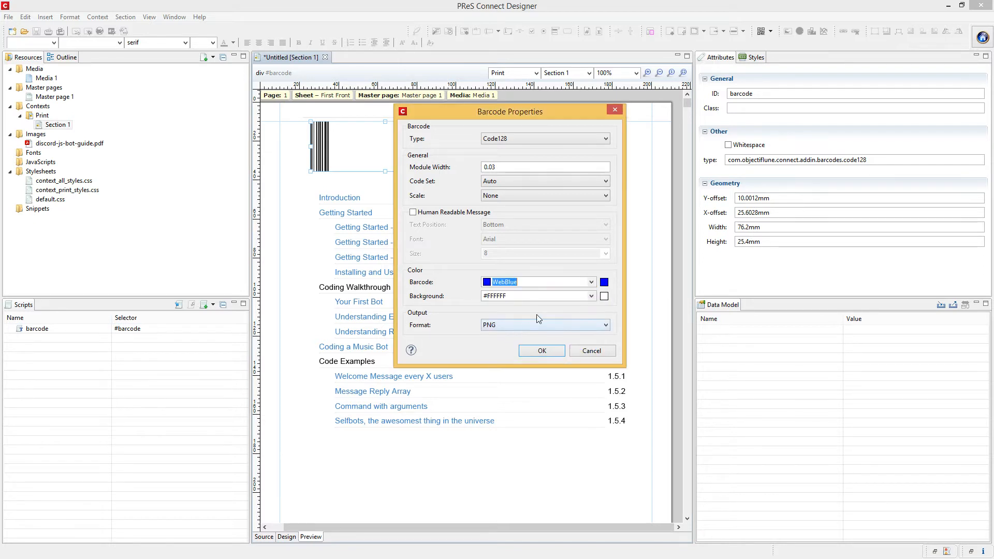
click(591, 296)
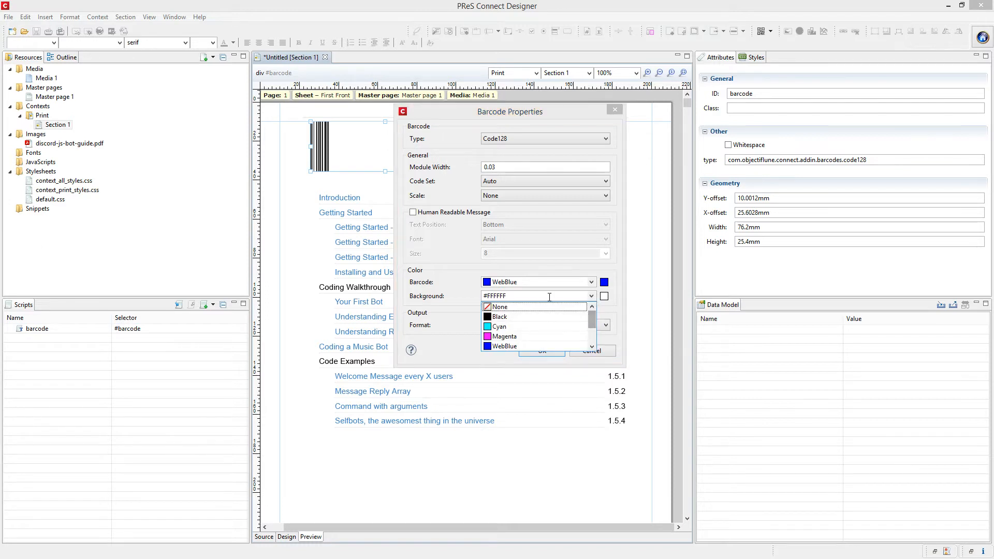
click(531, 308)
click(542, 350)
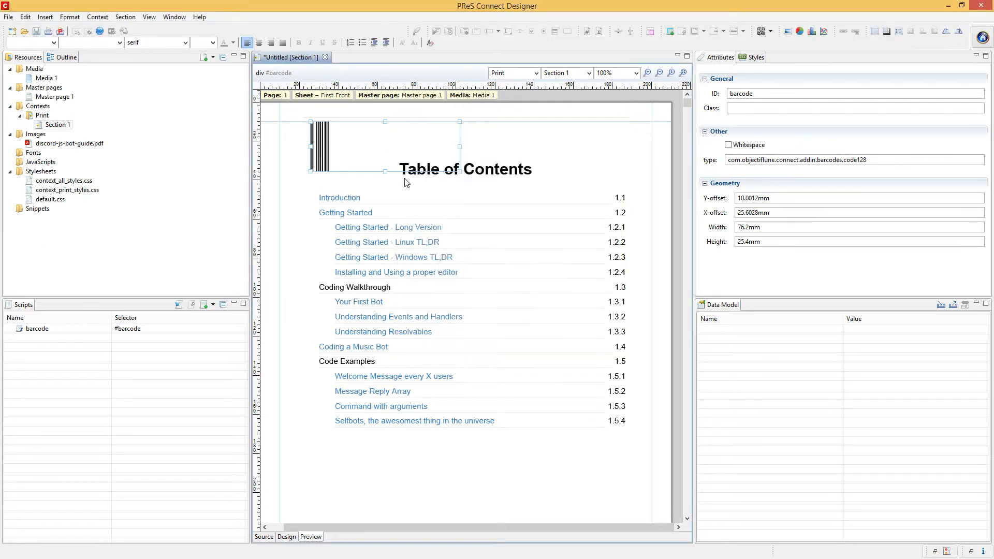
Step: Move the barcode over the Table of Contents heading and deselect it
drag(413, 125, 506, 144)
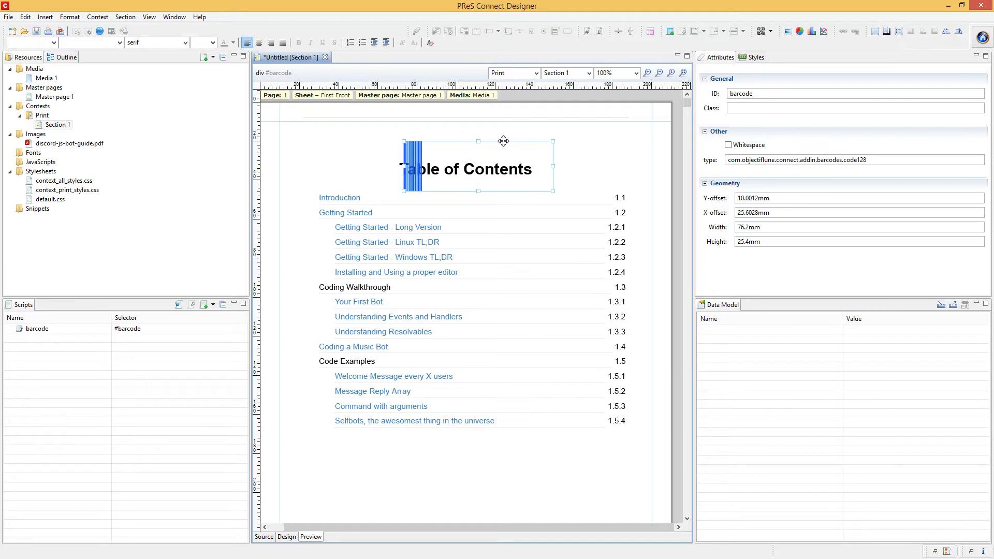
click(563, 161)
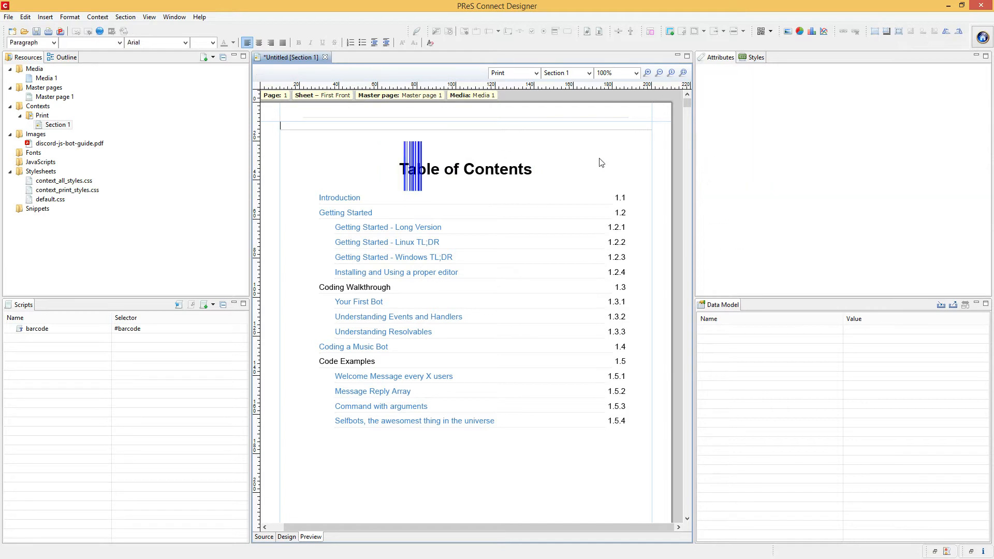
Step: Recolor the barcode by sampling the orange rgb(251,140,29) from the screen with the color picker, apply it and deselect the barcode
click(418, 155)
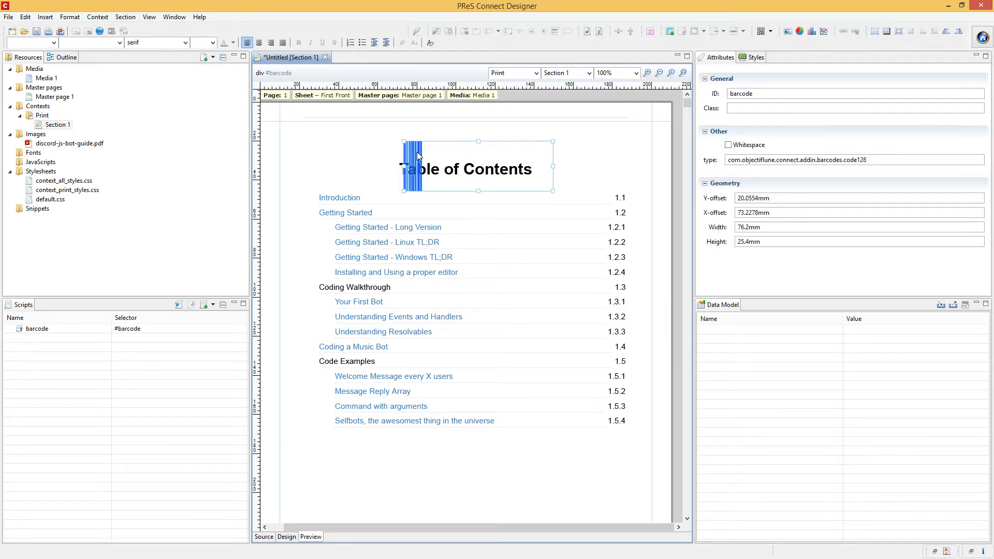
right_click(419, 155)
click(435, 183)
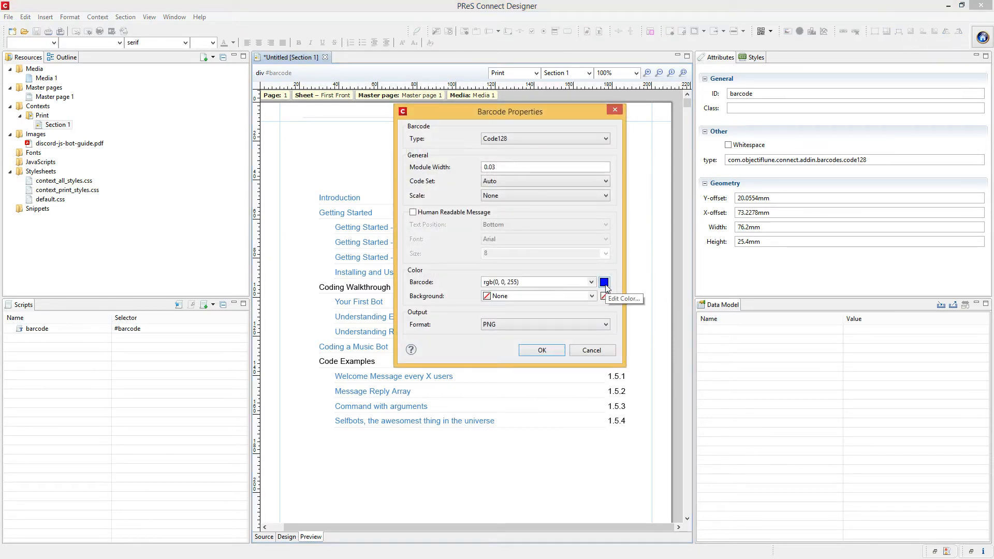
click(604, 282)
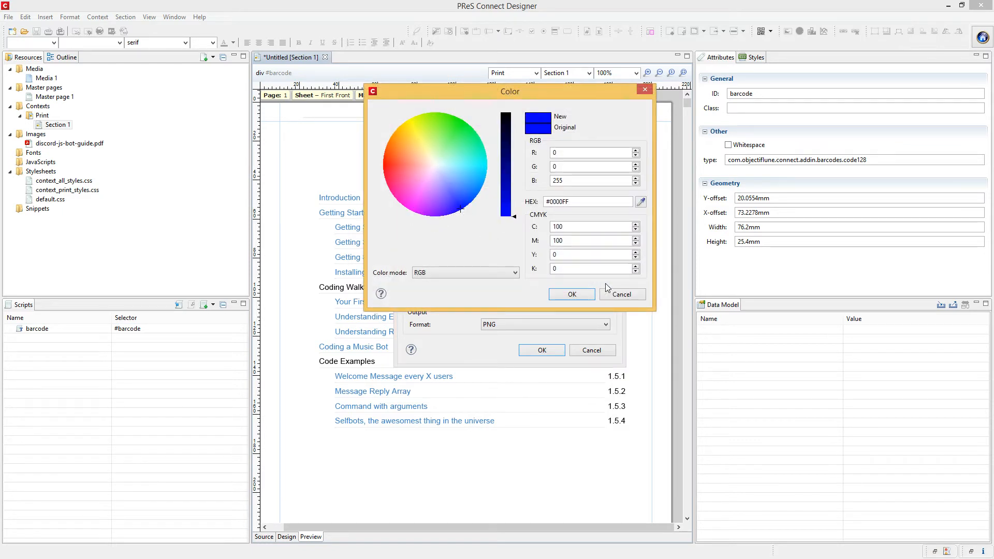
click(642, 202)
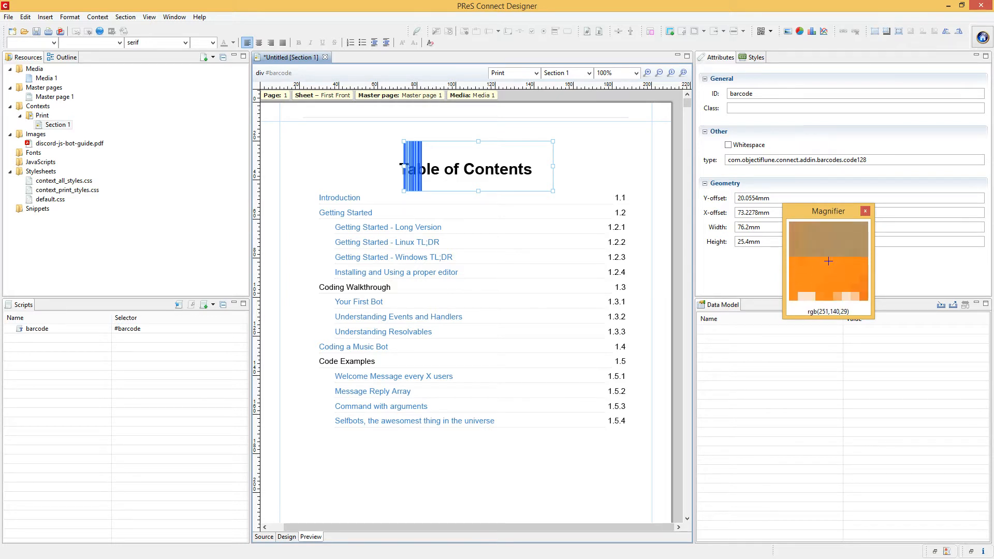
click(828, 261)
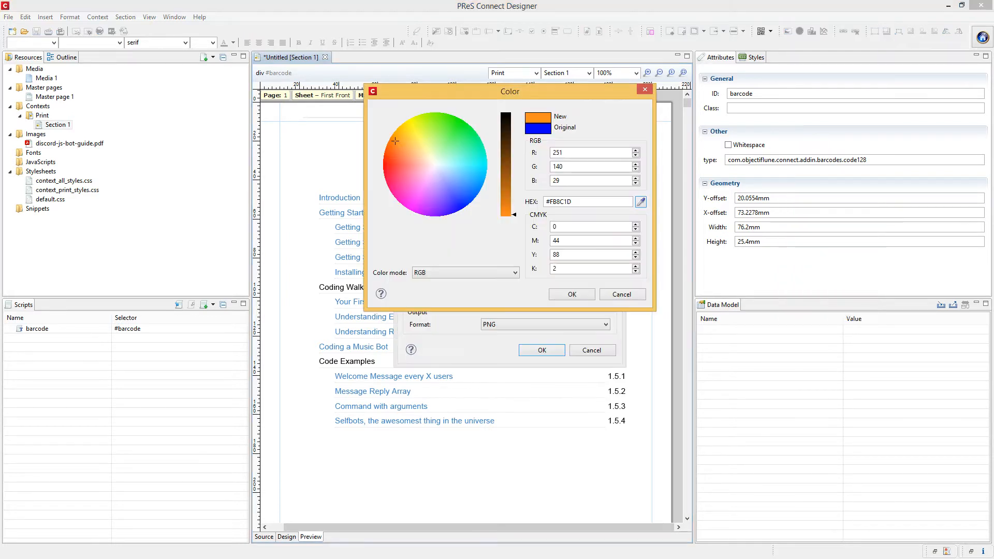
drag(600, 88, 638, 94)
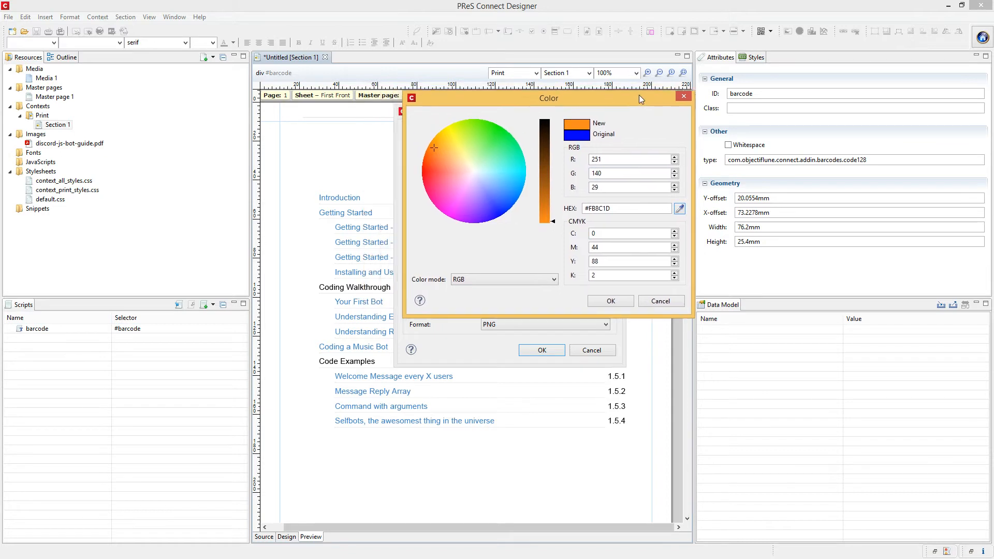
click(608, 300)
click(540, 351)
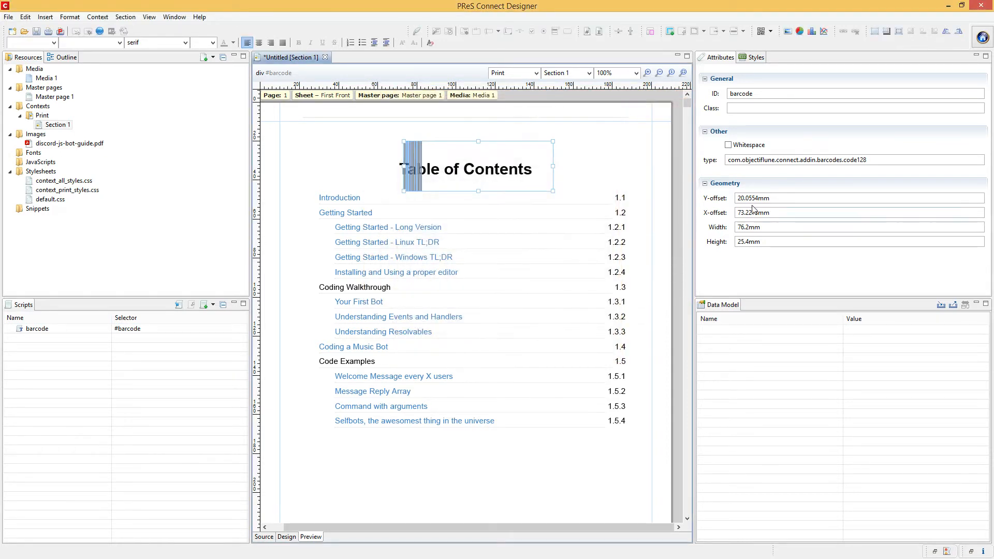
click(630, 148)
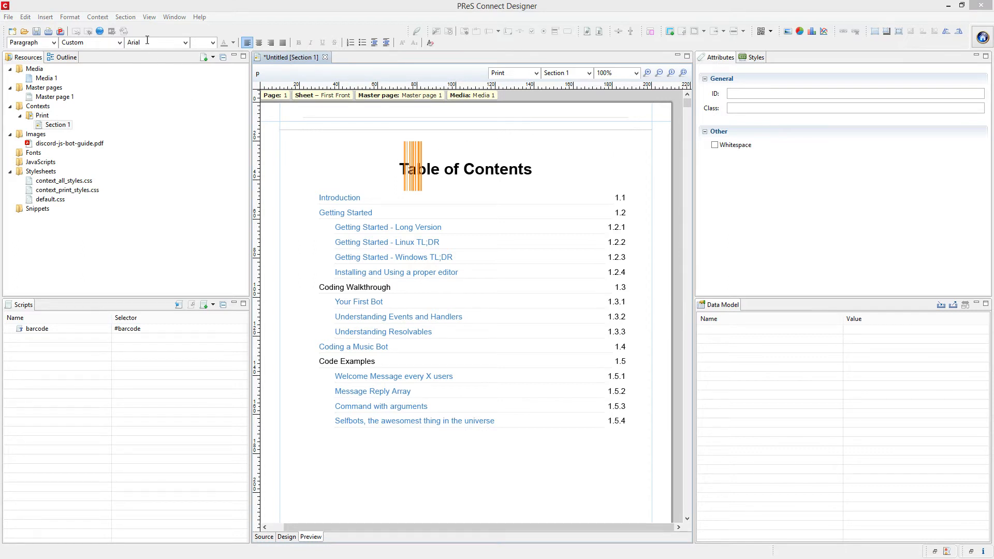
Step: Open the numbering settings of Section 1 and turn off Restart Numbering
click(140, 4)
click(175, 17)
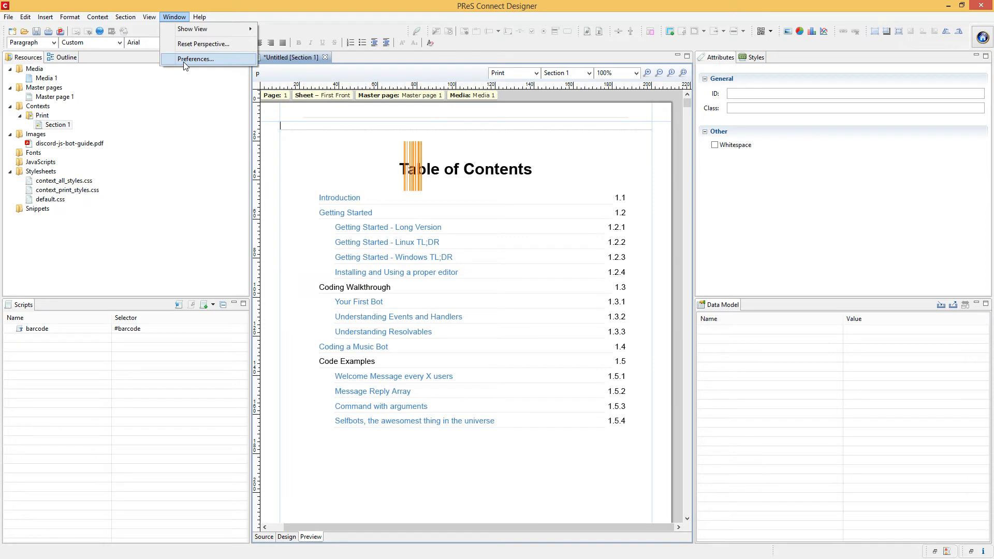
click(57, 125)
right_click(55, 129)
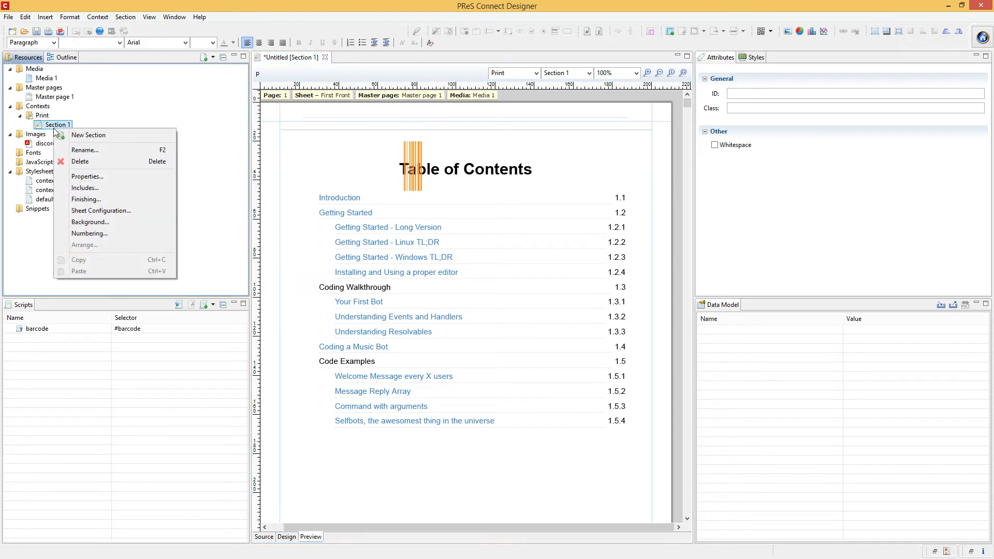
click(100, 235)
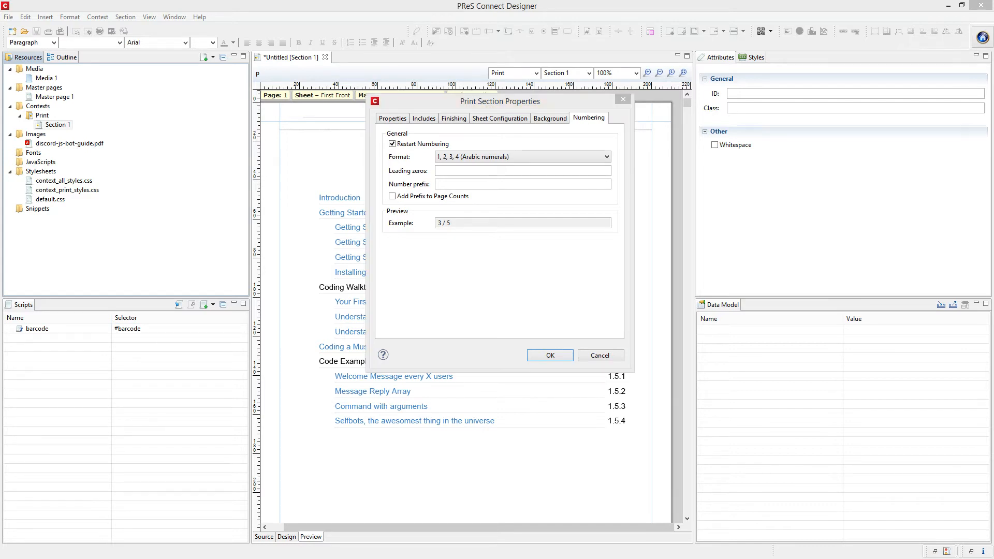
click(438, 287)
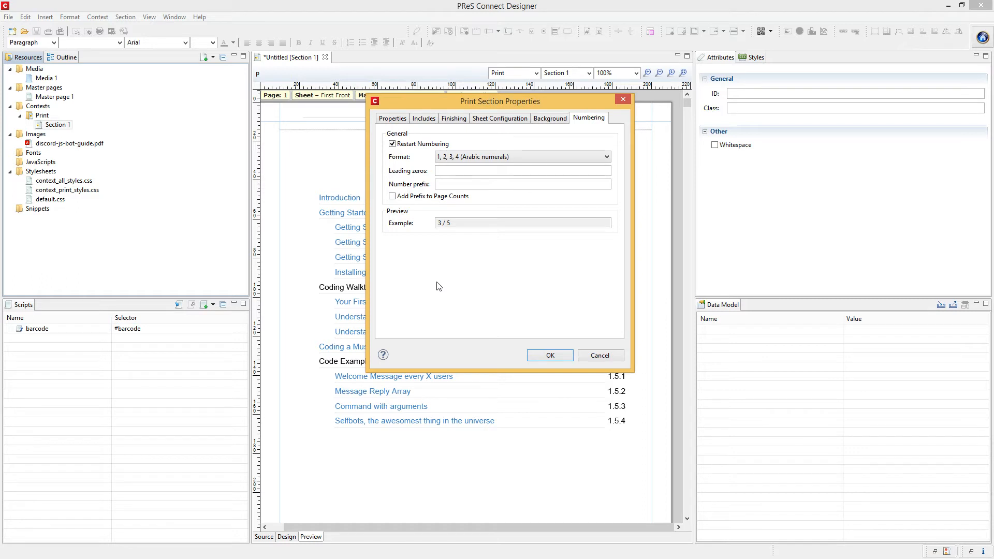
click(428, 145)
drag(473, 105, 432, 147)
Step: Set the section's numbering format to A, B, C, D (uppercase alphabetic) and its number prefix to "Page "
click(432, 198)
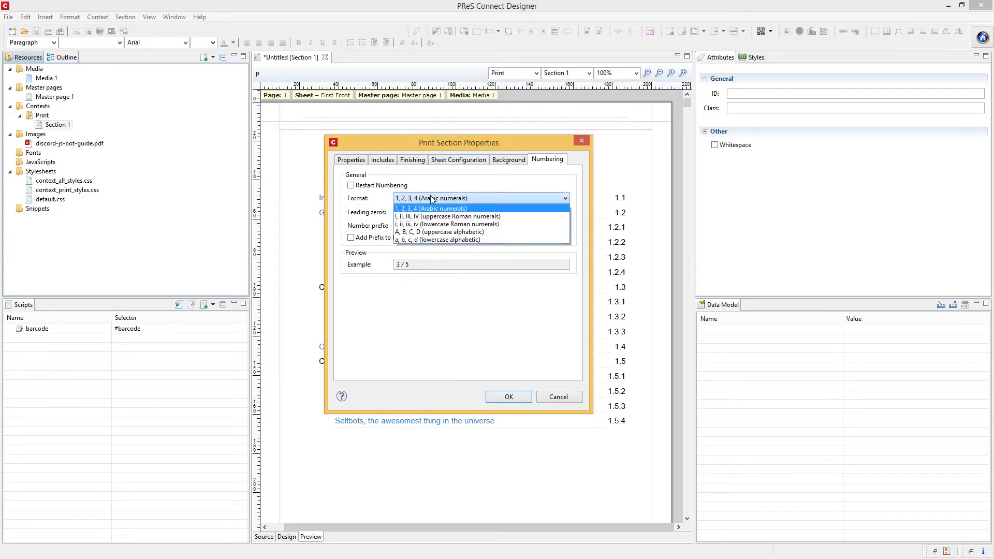
click(480, 235)
click(433, 227)
text(Page)
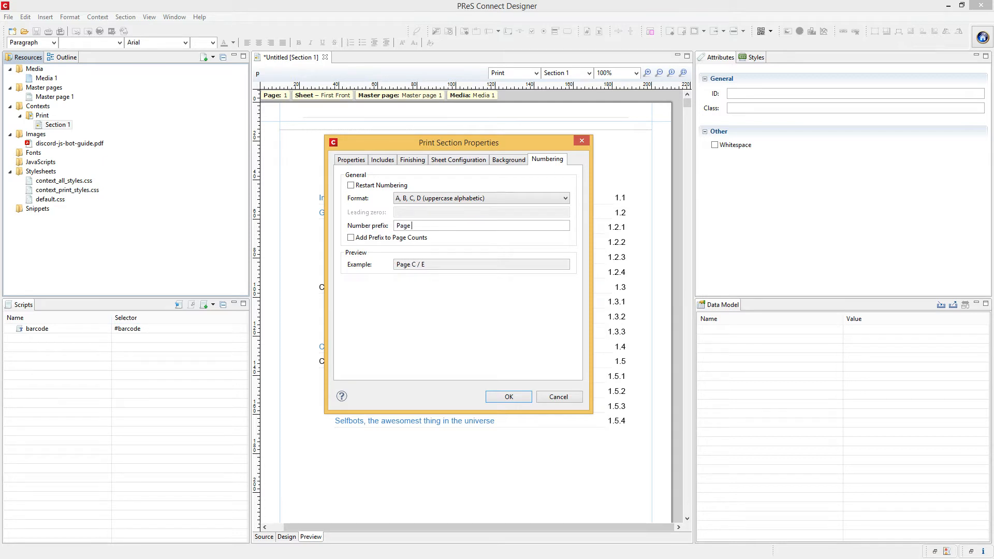
Step: Switch the numbering format to I, II, III, IV (uppercase Roman numerals), leave Add Prefix to Page Counts off and apply the section properties
click(460, 198)
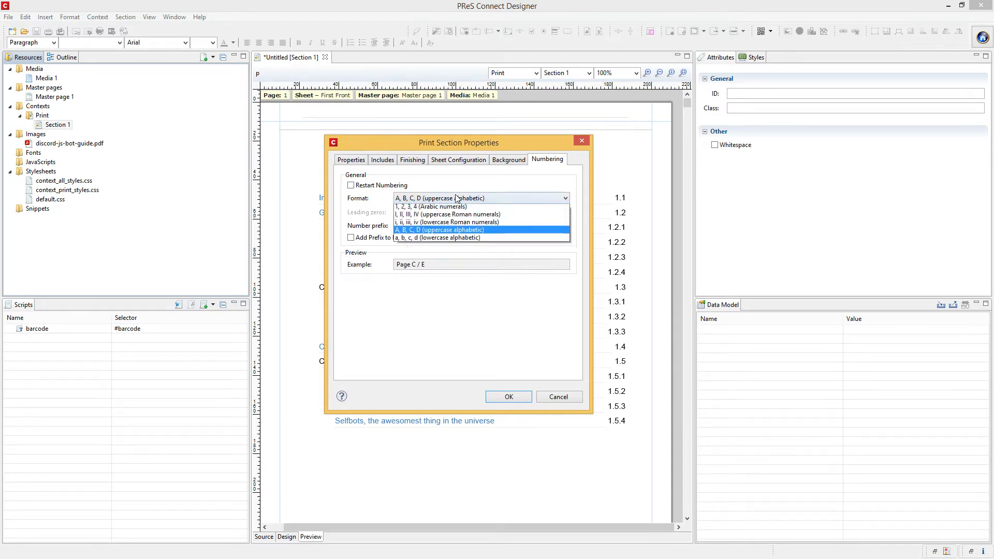
click(425, 226)
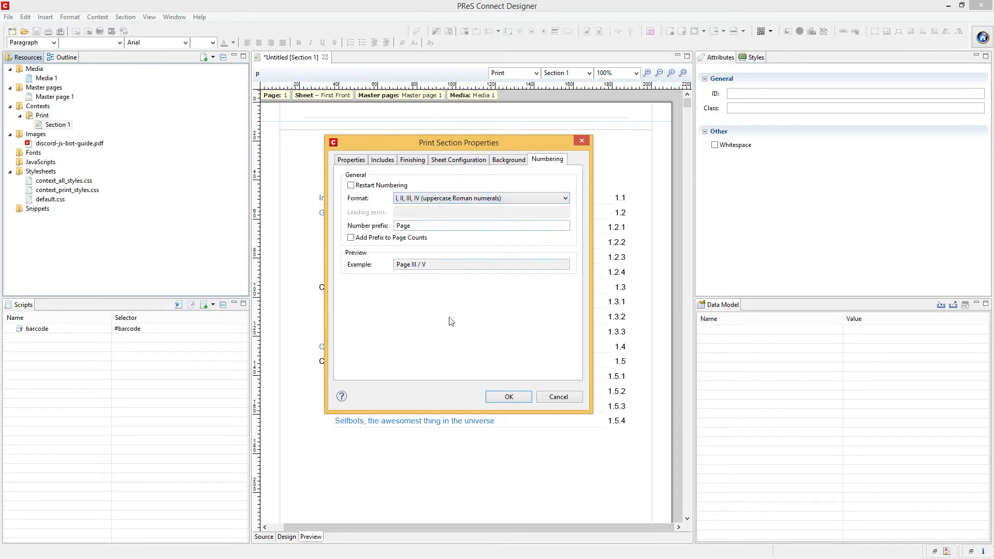
click(403, 238)
click(403, 238)
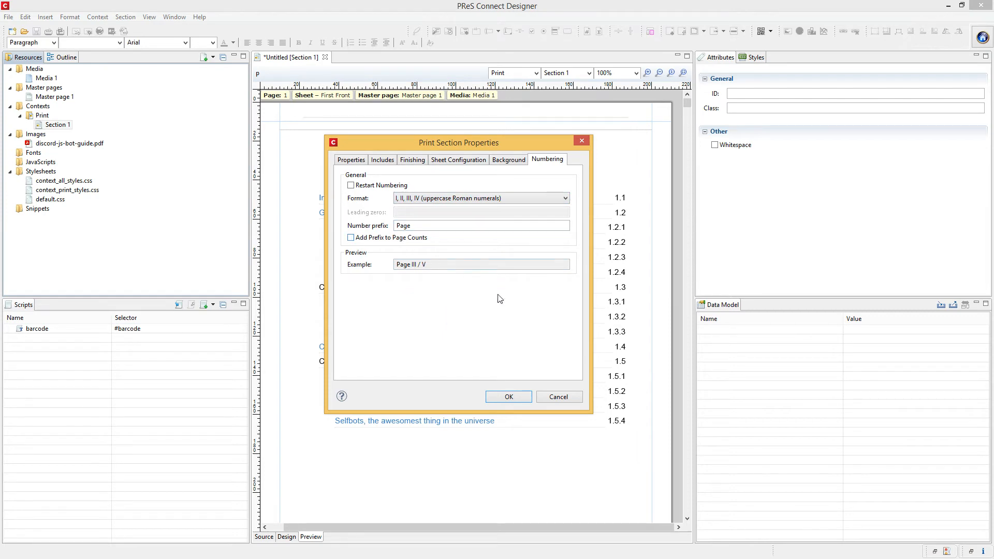
click(516, 397)
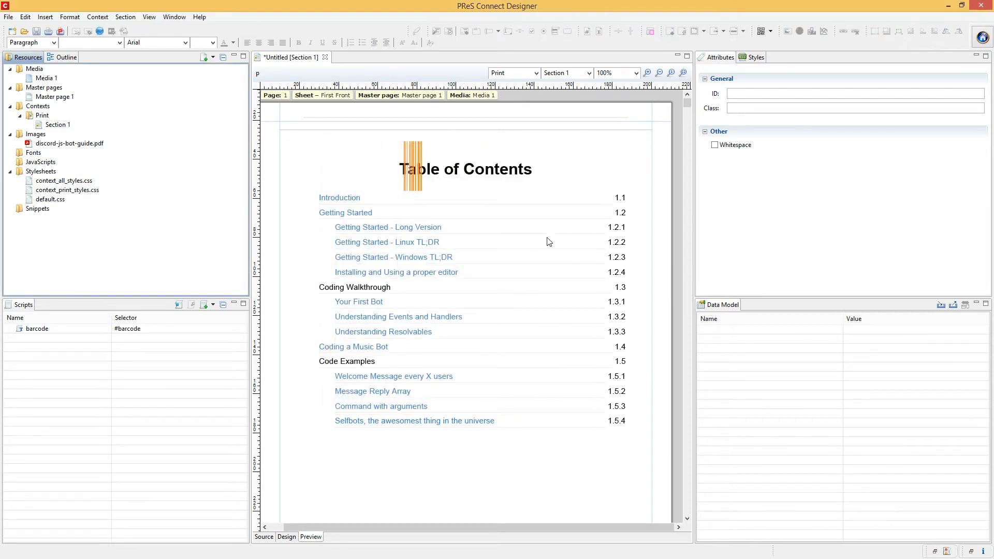
Step: Insert a positioned box at the page's upper-left margin corner, about 10 mm from both edges, and add page number and page count markers to it
click(593, 103)
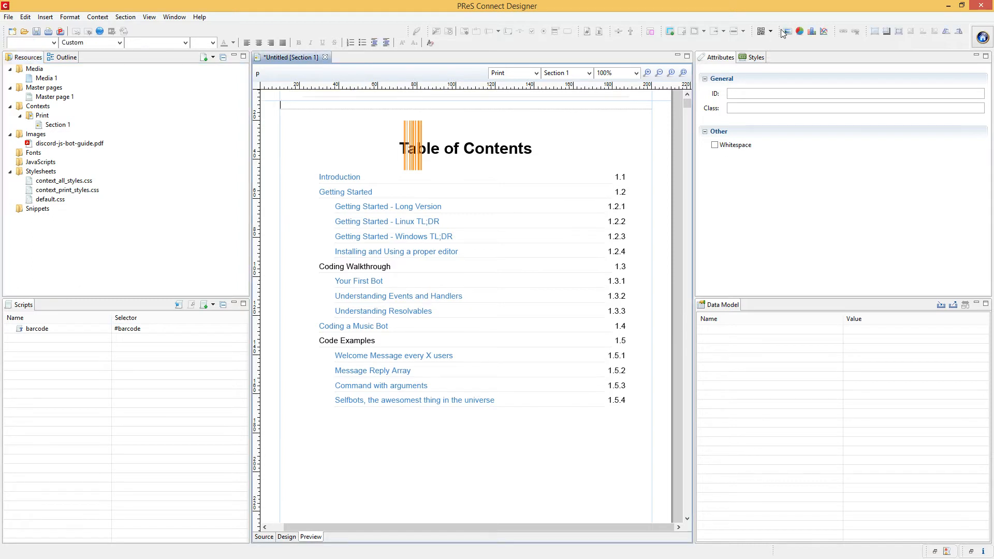
click(875, 31)
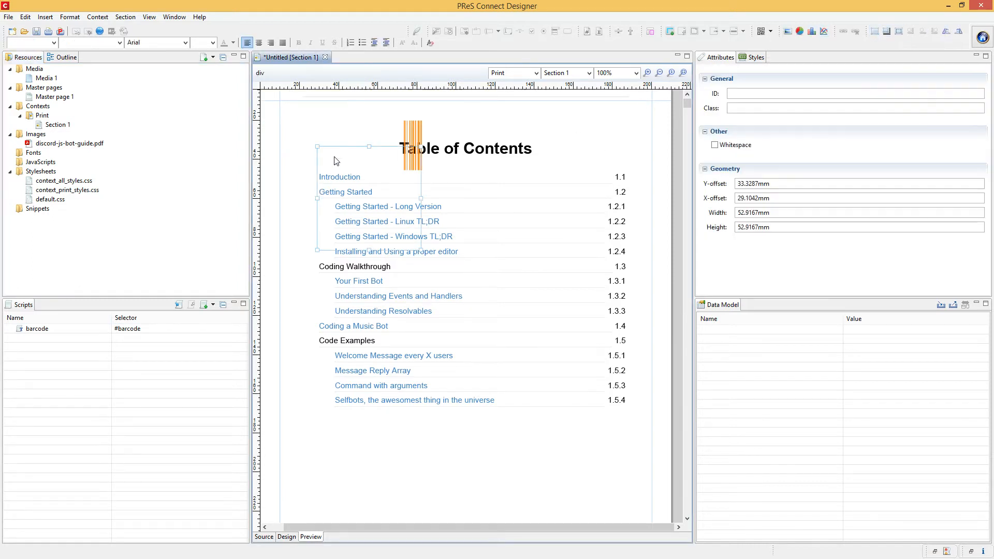
drag(334, 147, 296, 100)
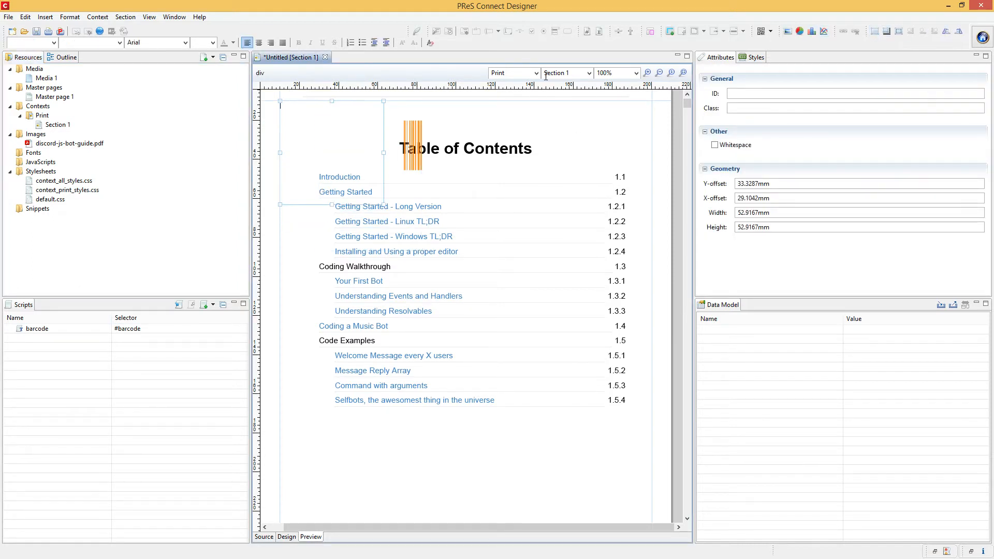
click(586, 32)
click(599, 32)
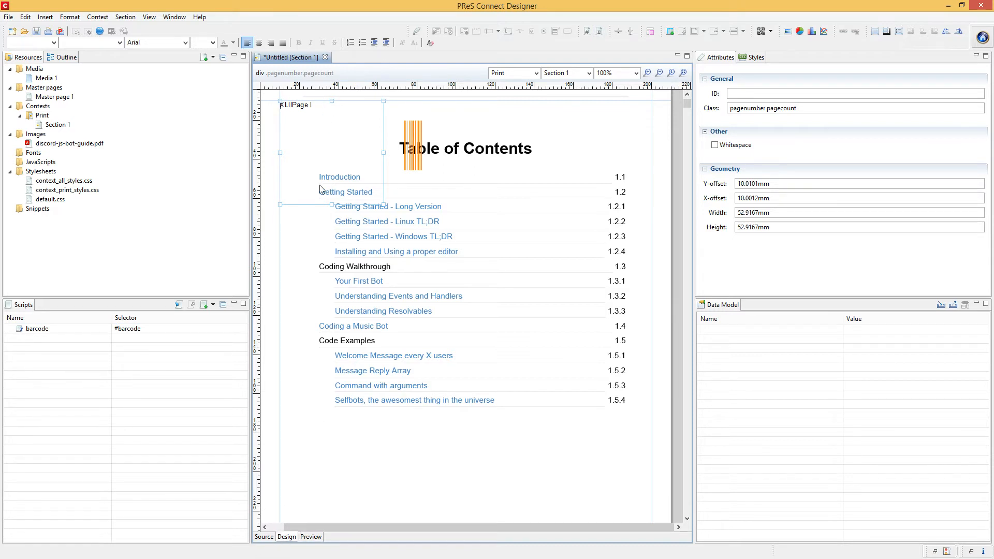
Step: Reorder the markers in the box to read {#} {##}, with the page number before the page count, and preview the page
click(305, 103)
key(Delete)
click(305, 103)
key(shift+Left)
key(shift+Left)
key(shift+Left)
key(ctrl+x)
key(Home)
key(ctrl+v)
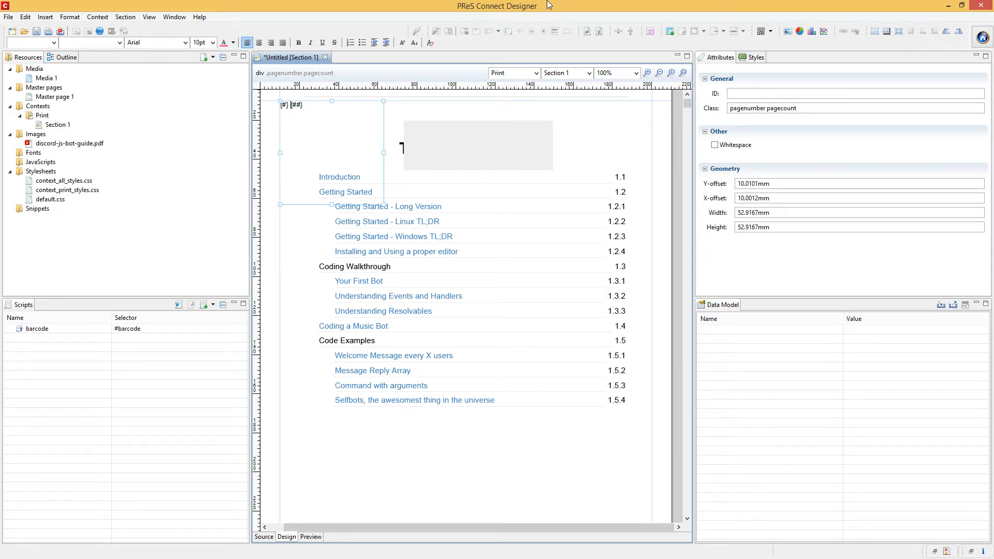
click(311, 537)
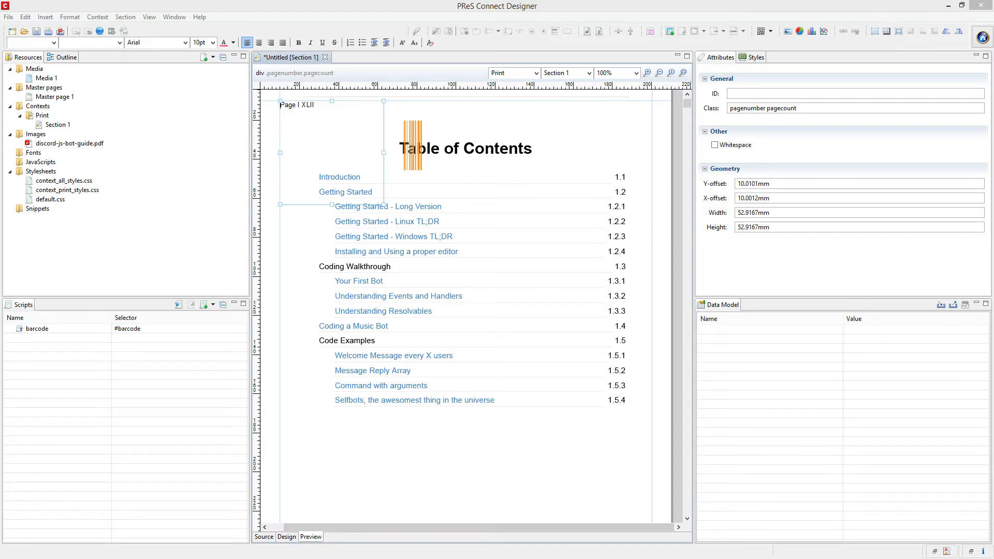
Step: In the Save preferences, set the auto save interval to 5 minutes and the backup revisions to keep to 10, and apply
click(8, 17)
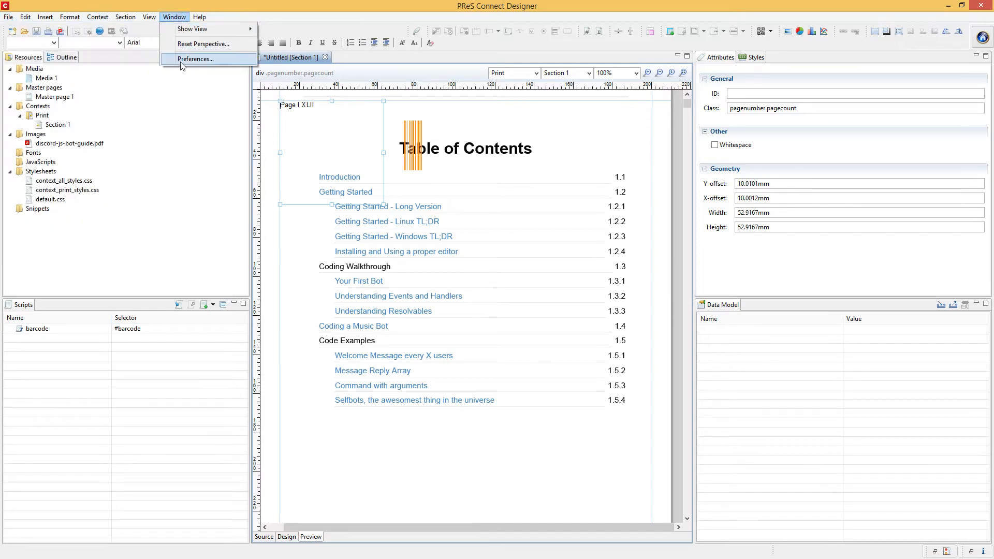
click(191, 59)
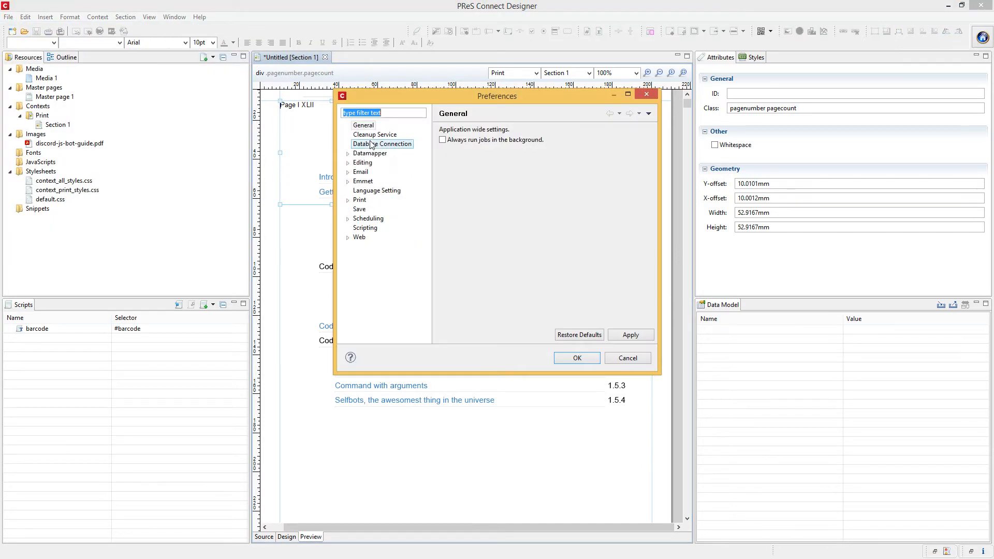
click(359, 209)
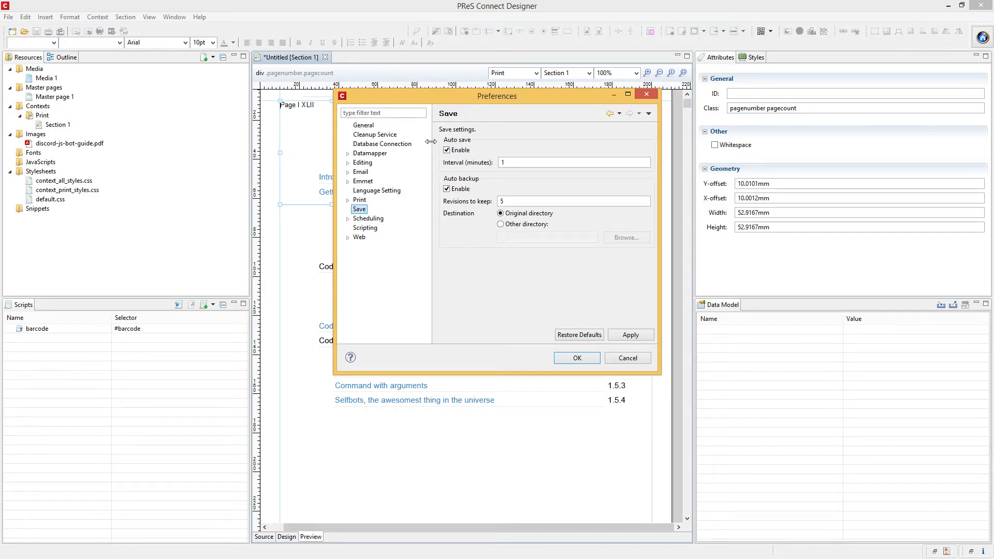
double_click(565, 163)
text(1)
text(5)
key(Tab)
text(10)
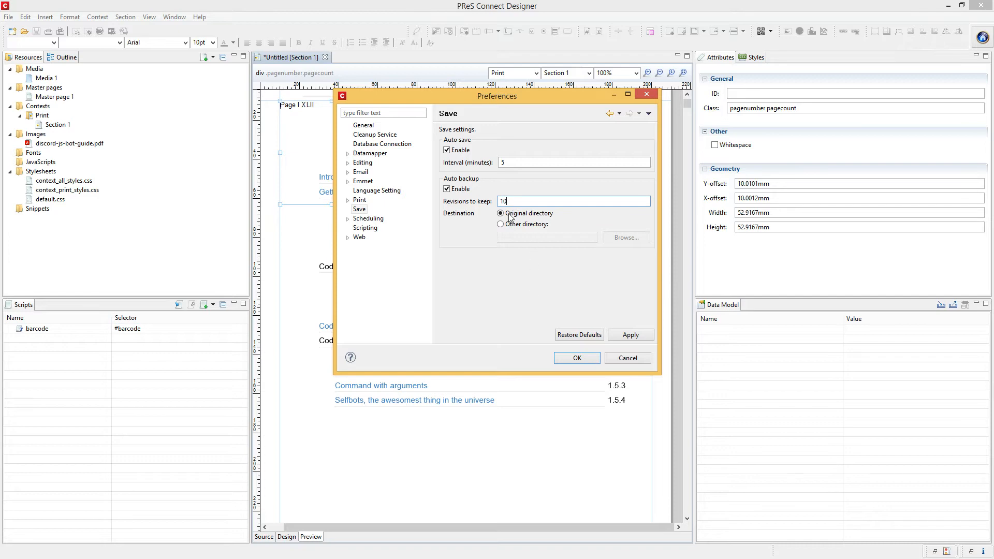
click(585, 359)
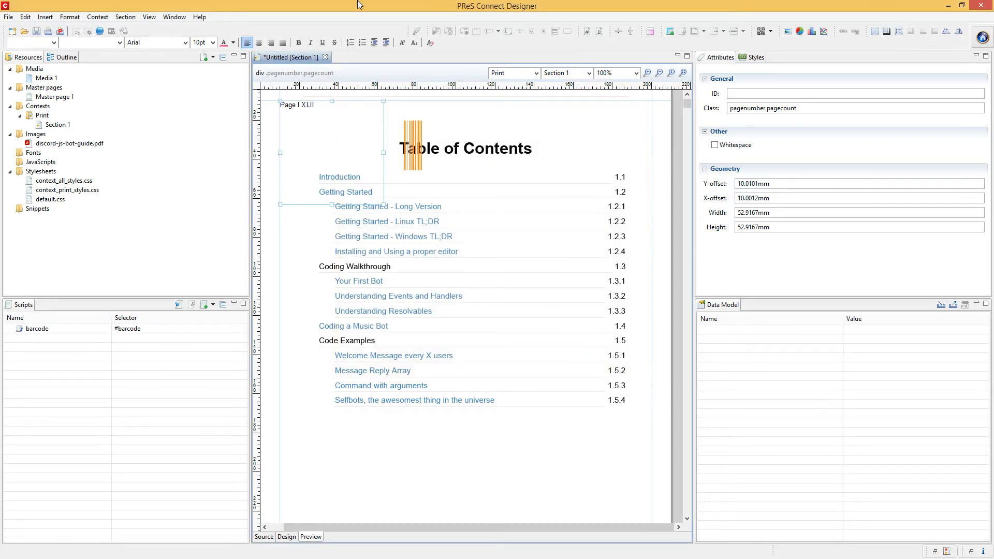
Step: Save the template to the desktop as livestream
key(ctrl+s)
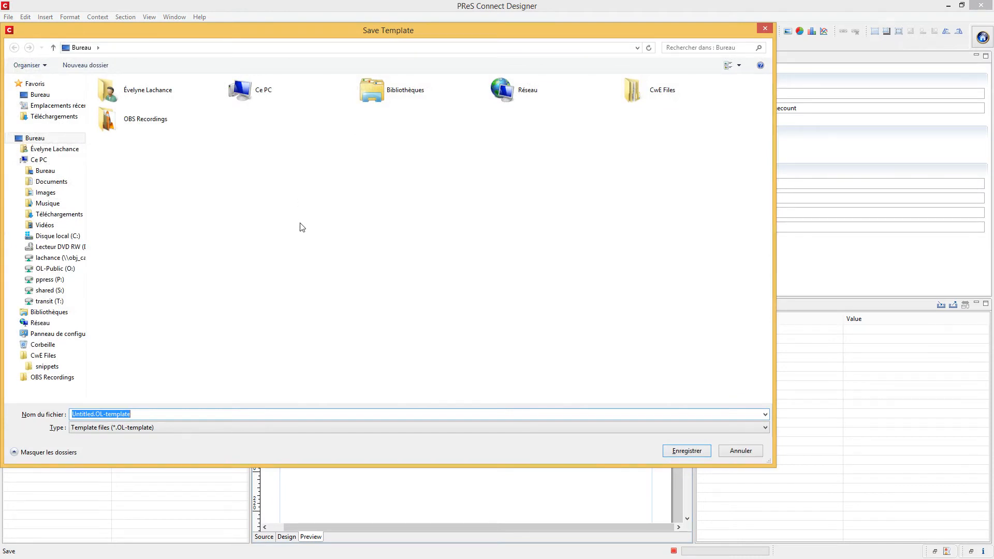
text(livestream)
key(Return)
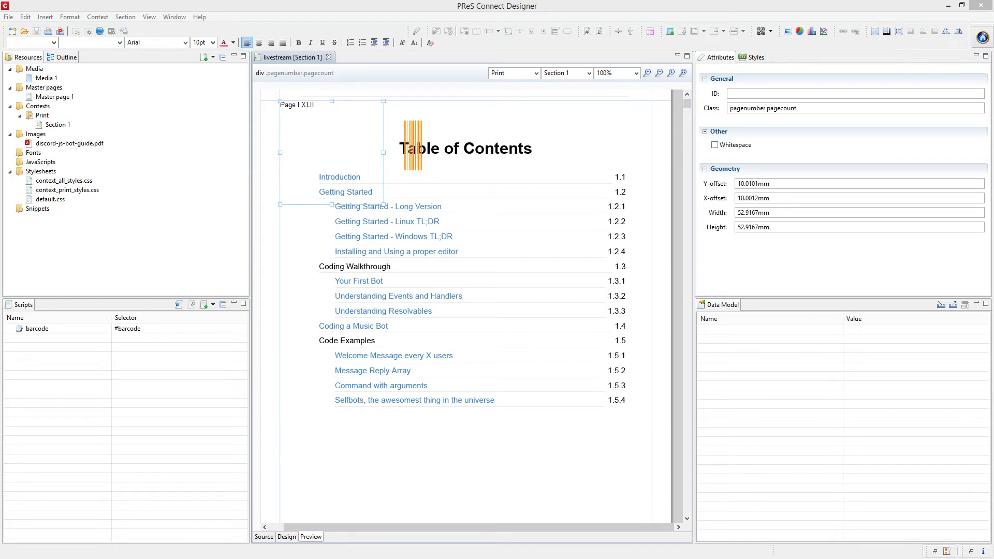
click(290, 5)
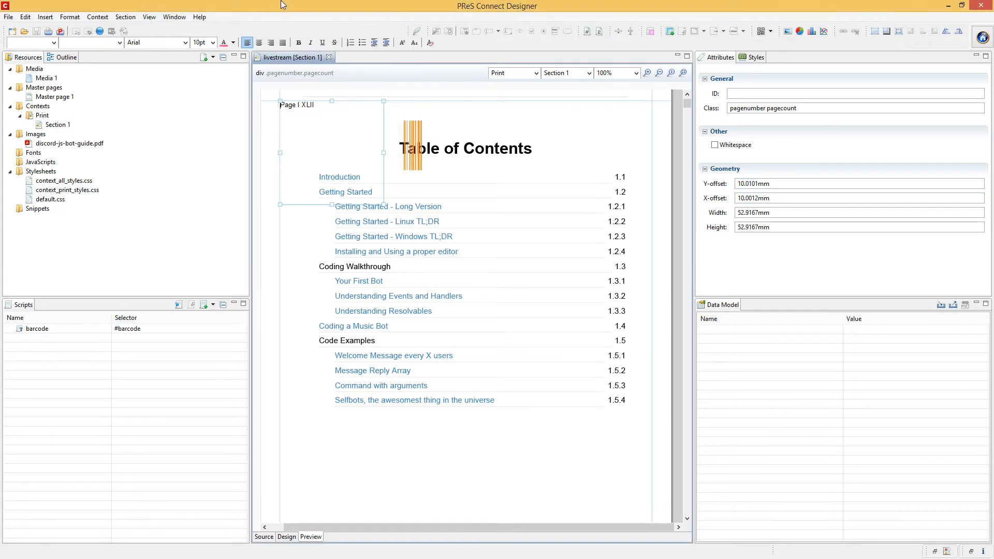
Step: Create a new template from the Capture OnTheGo Kitchen Sink starter, keeping the default form configuration options
click(12, 31)
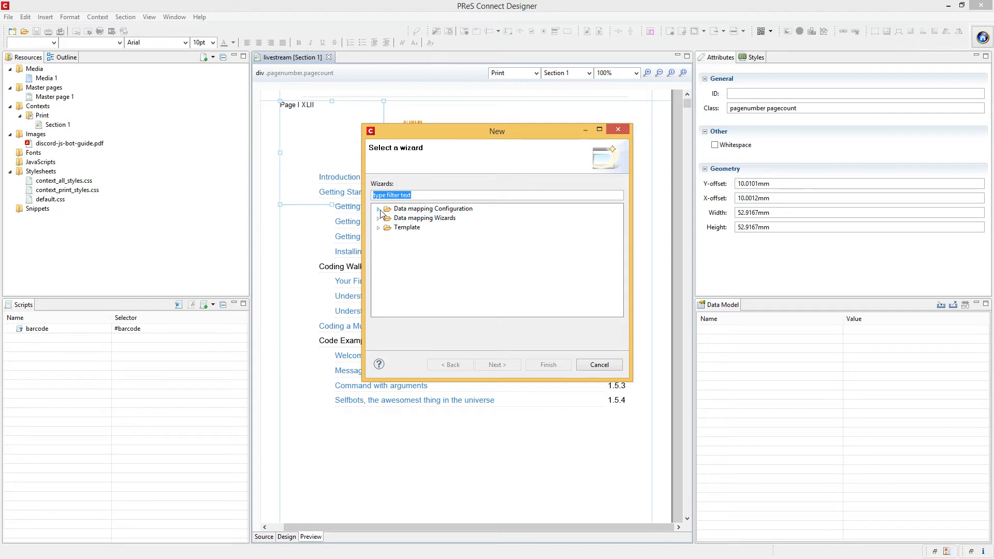
click(378, 227)
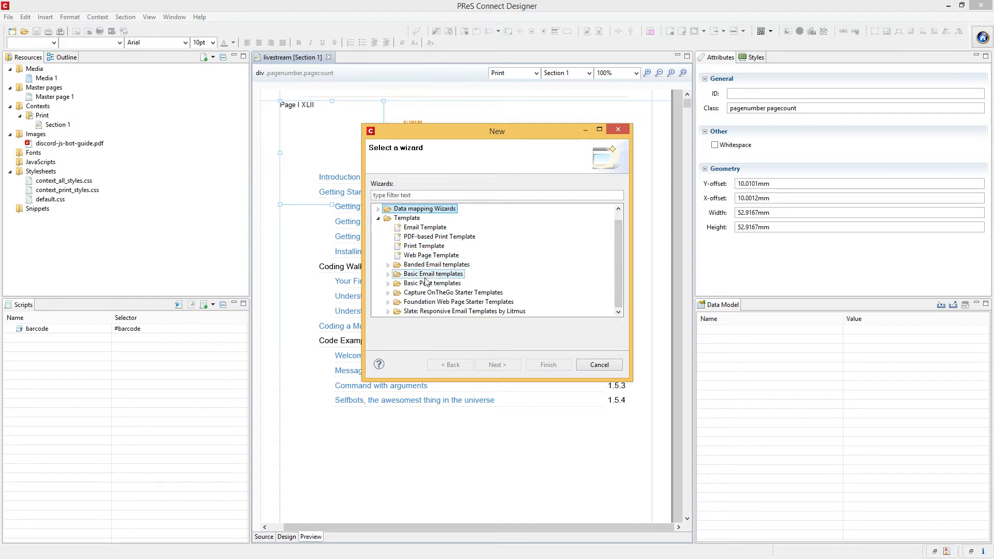
click(387, 292)
click(429, 255)
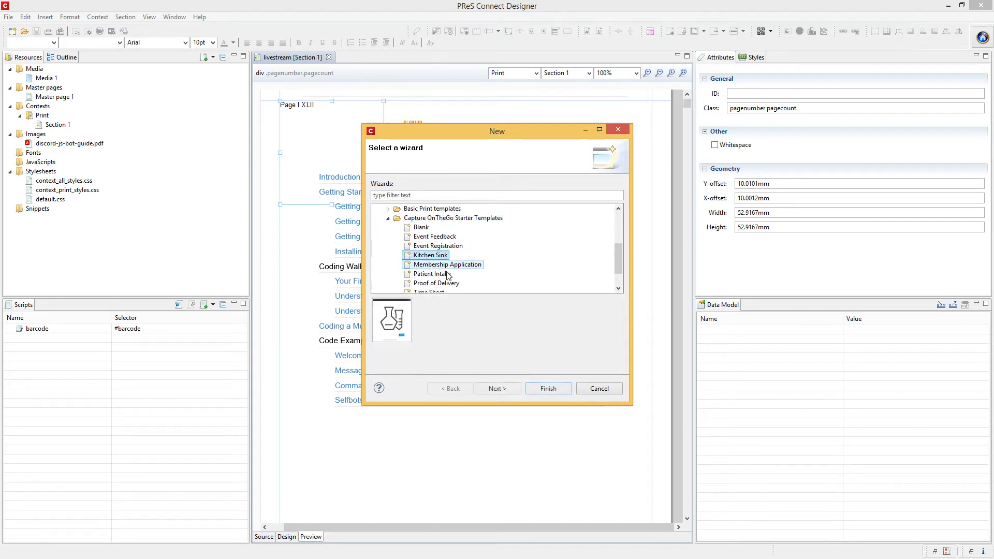
click(497, 388)
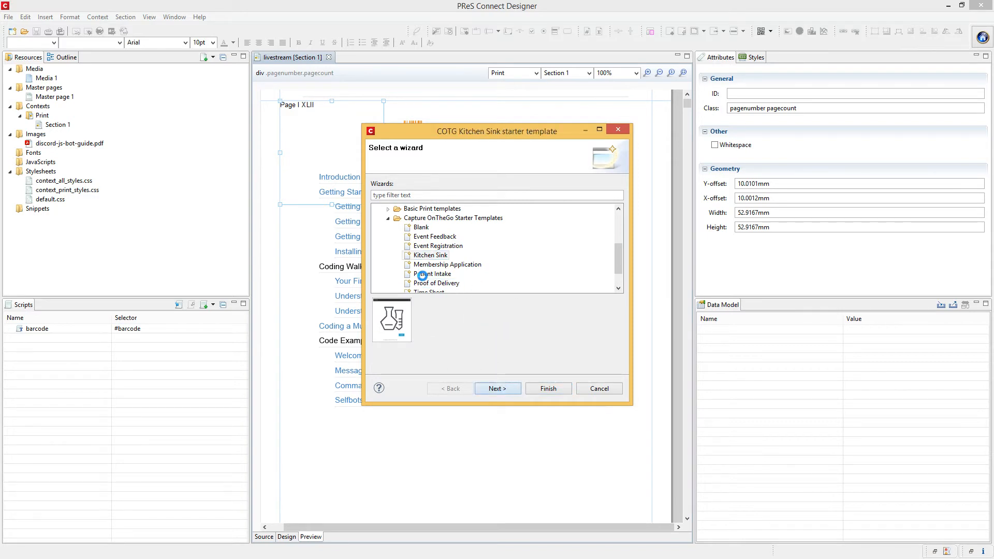
click(549, 388)
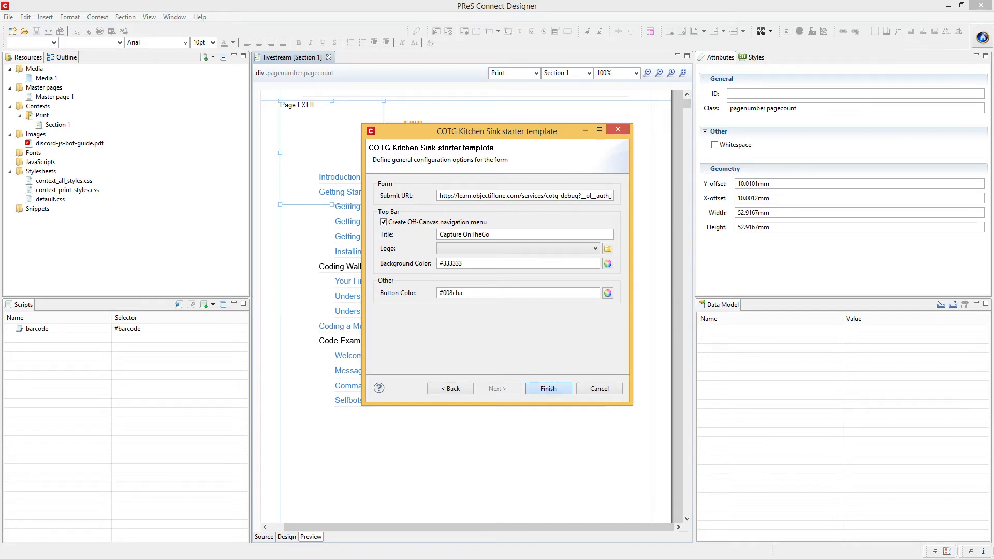
Step: Turn on getting the job data file on submit and look through the Kitchen Sink form's fields down to the submit button
scroll(467, 305, up, 15)
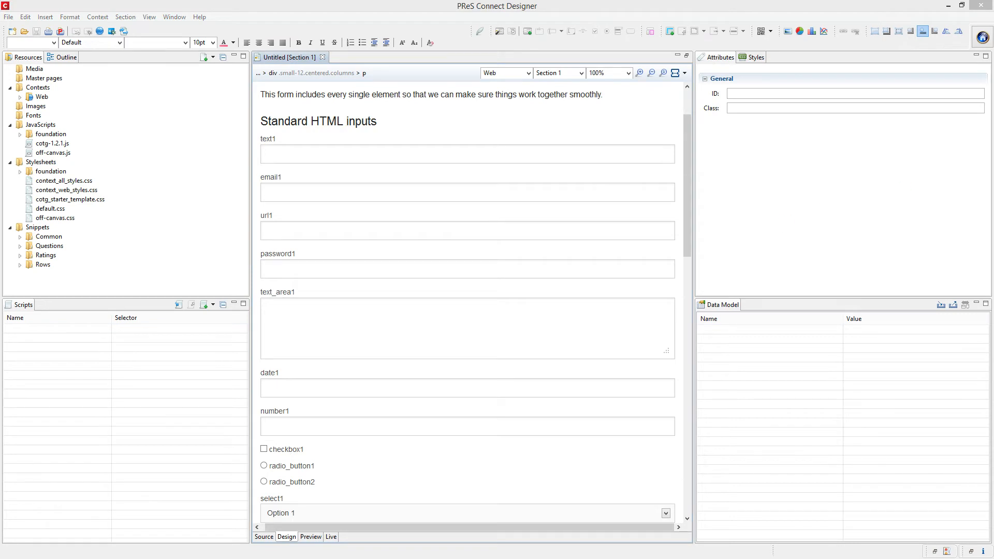
click(173, 4)
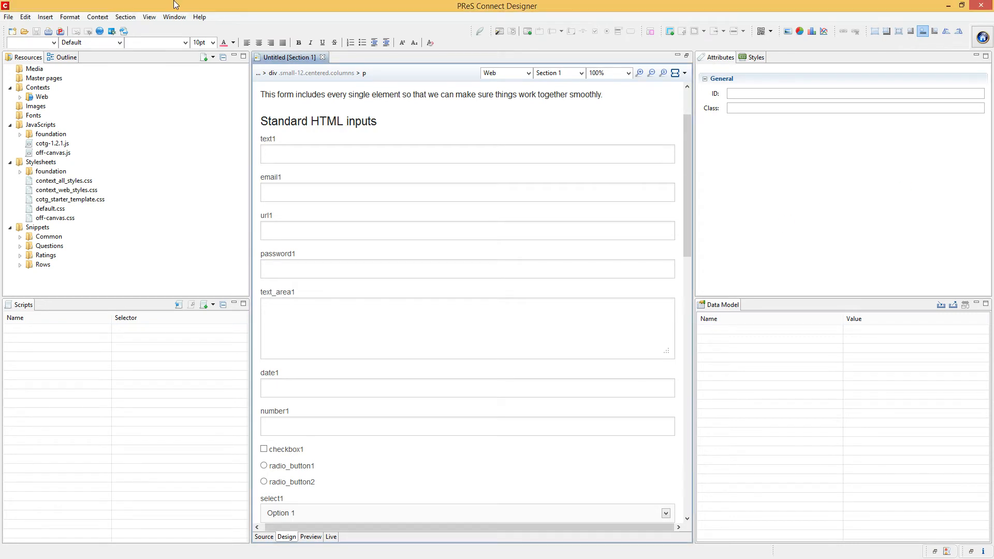
click(125, 32)
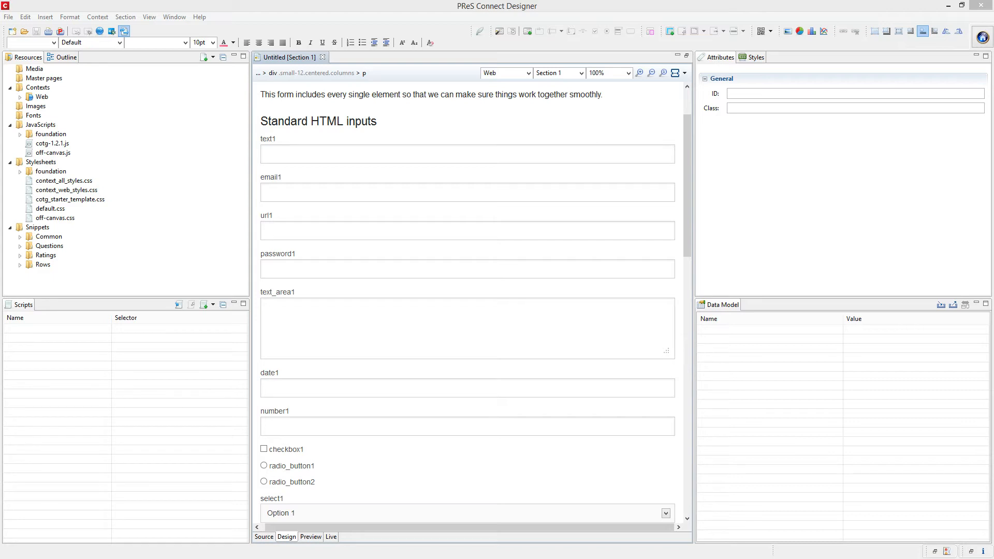
click(453, 176)
scroll(459, 204, down, 10)
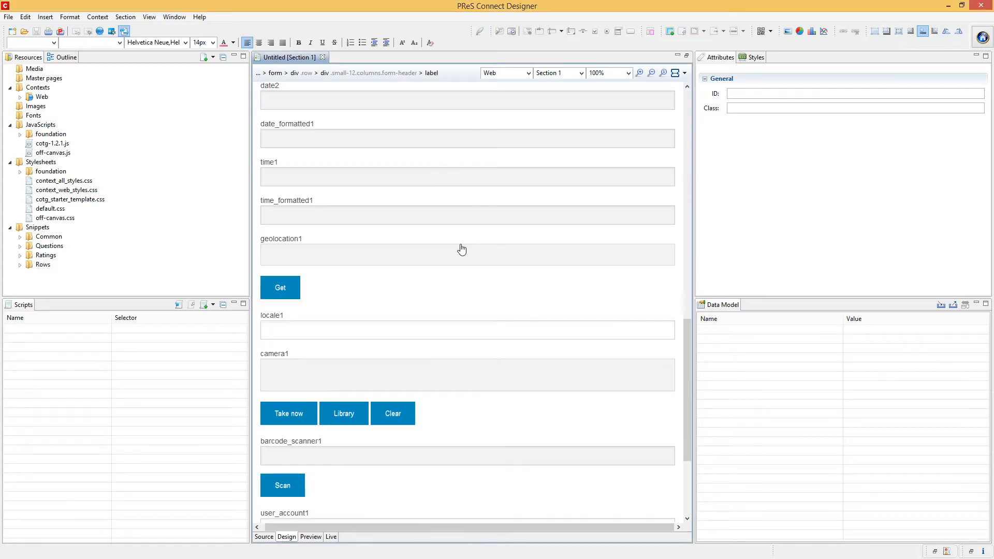
scroll(461, 250, down, 3)
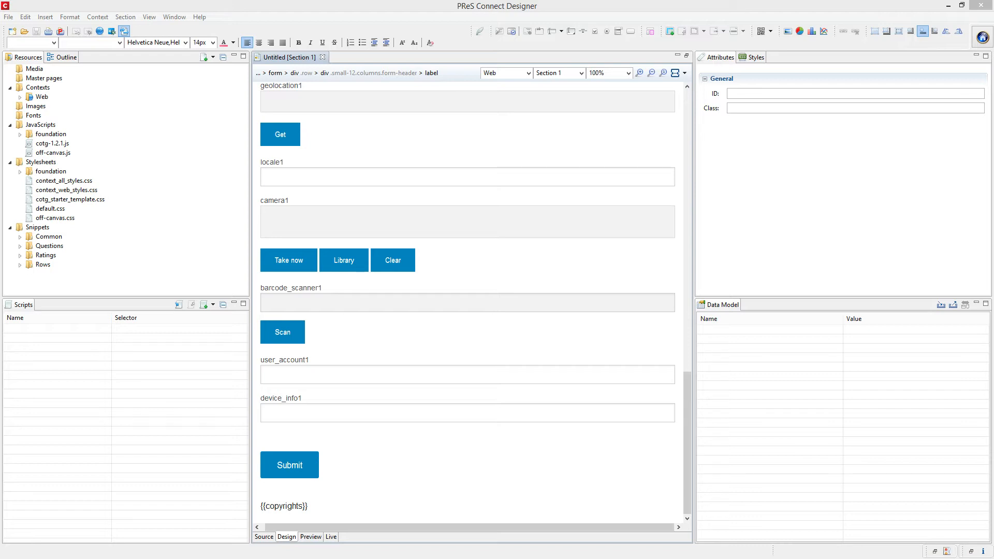
click(354, 4)
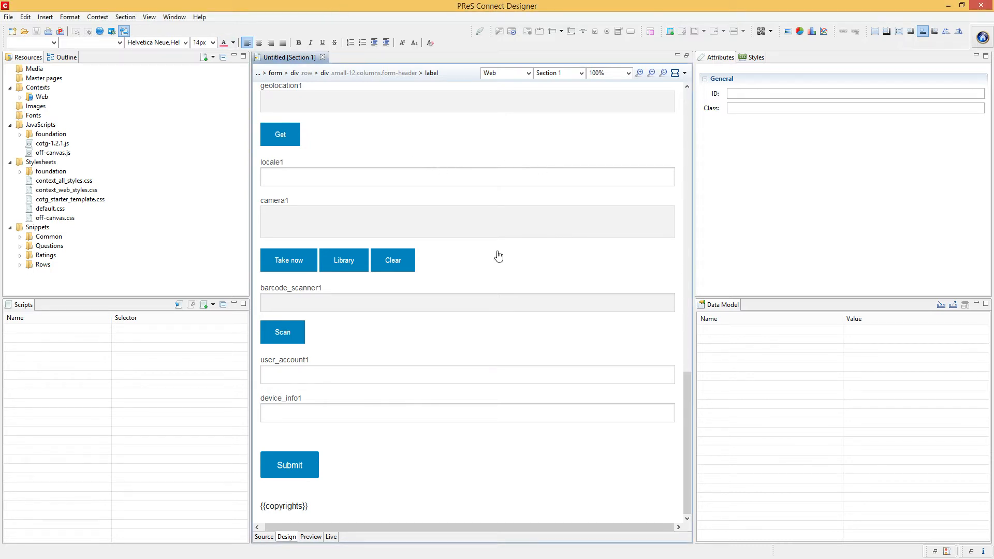
Step: Submit the form in live view, saving its job data to the desktop as job-data.xml, and review that file in Notepad++
click(331, 537)
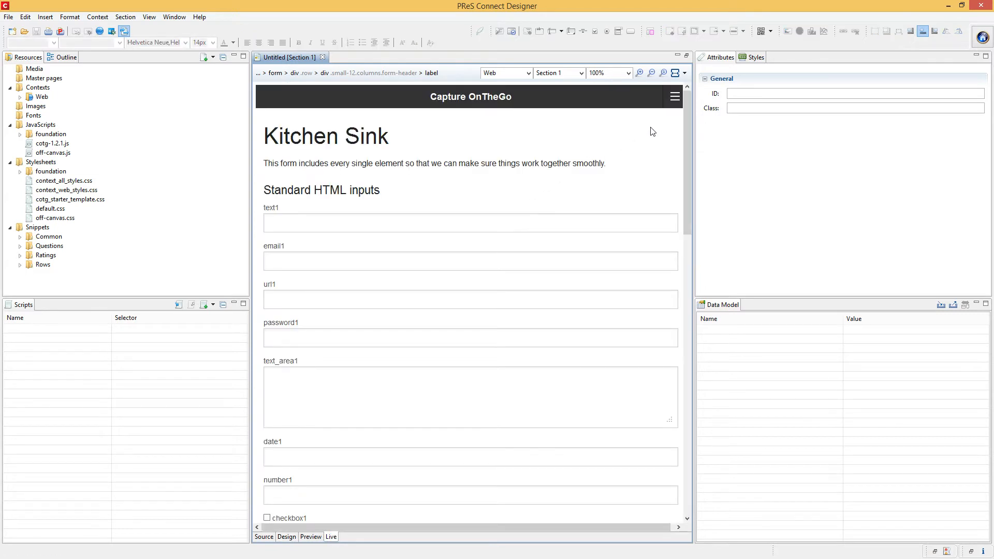
drag(685, 122, 624, 432)
drag(687, 488, 686, 508)
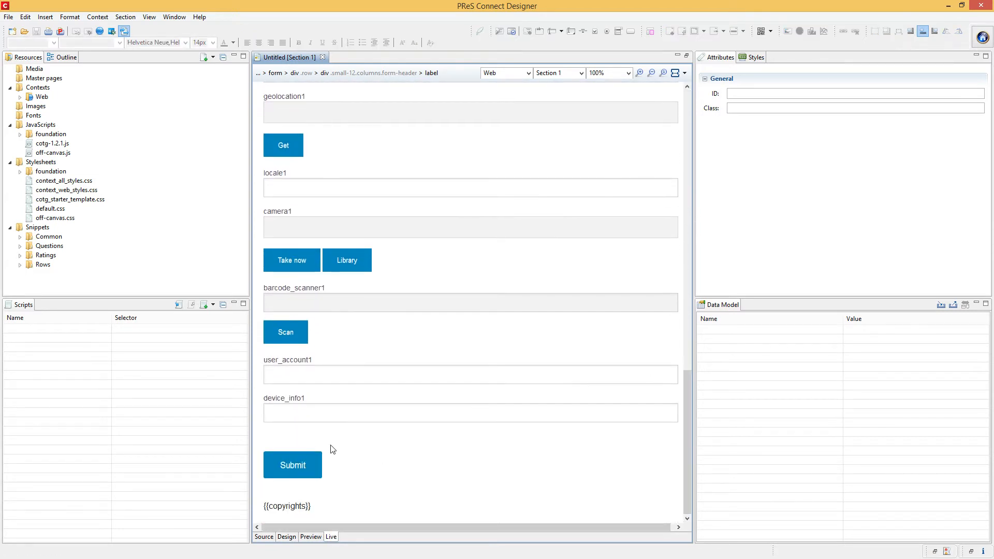
click(291, 464)
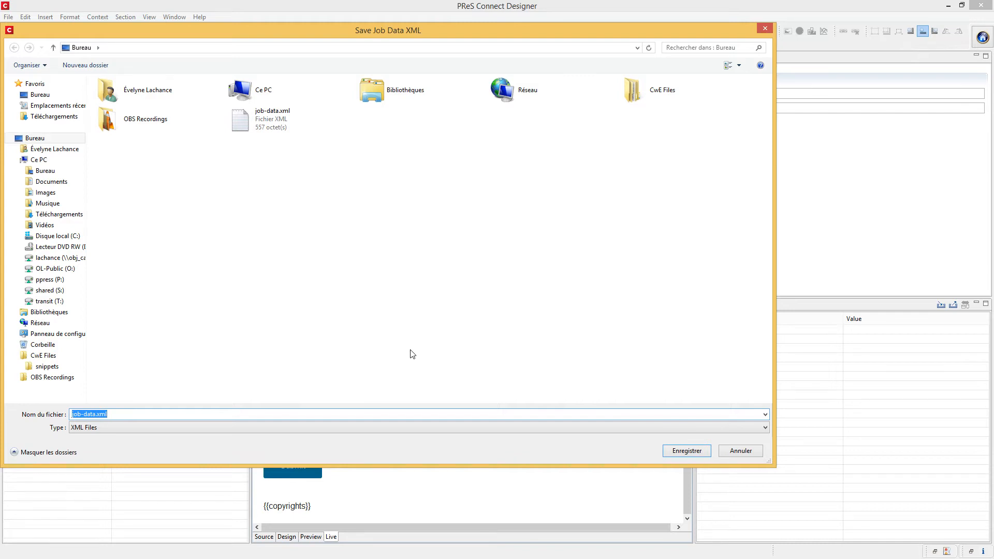
click(686, 451)
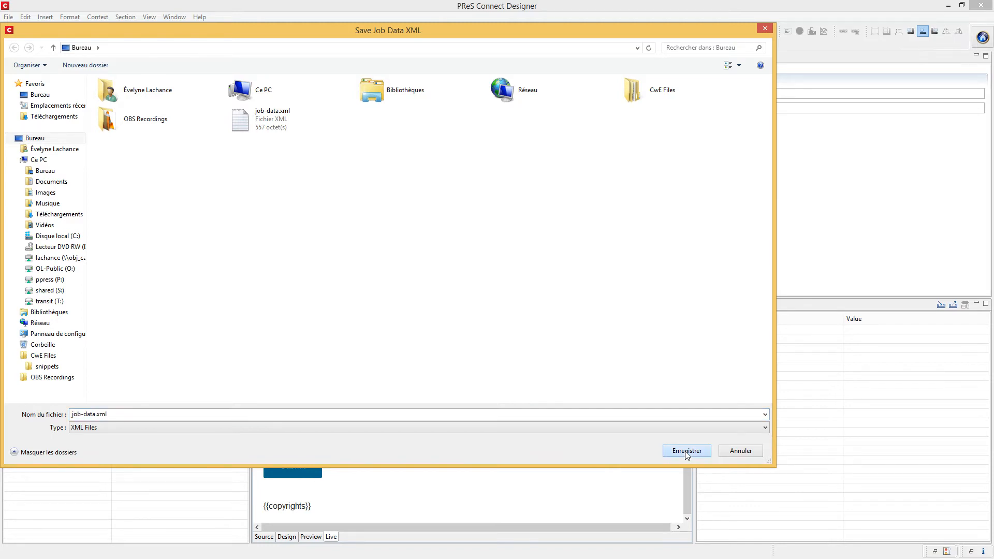
click(527, 288)
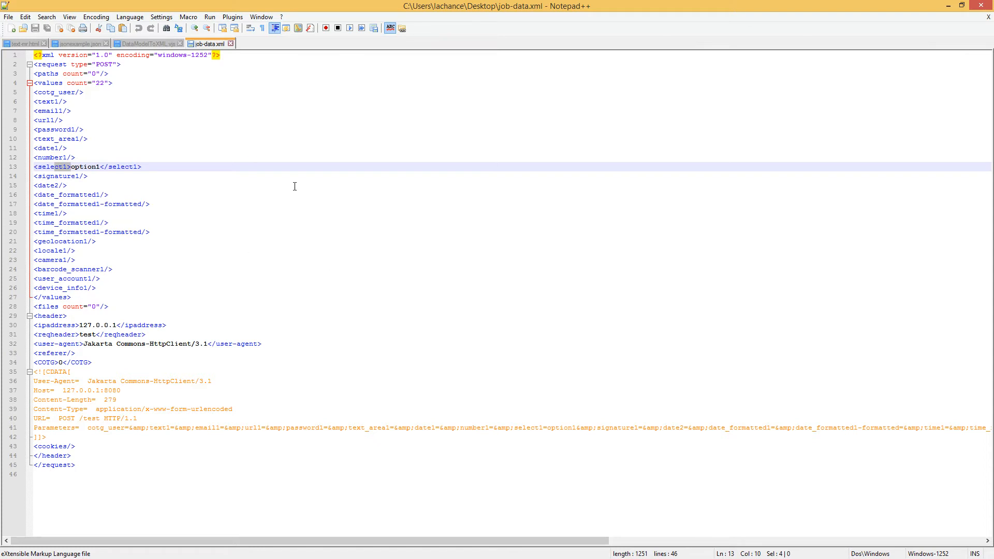
click(951, 5)
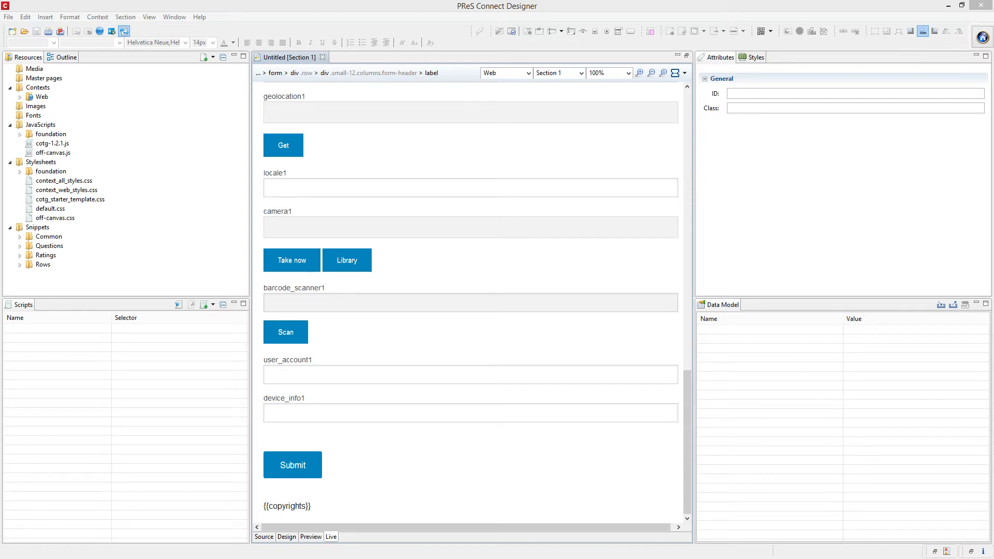
Step: Add a new script to the template and open it for editing
click(109, 404)
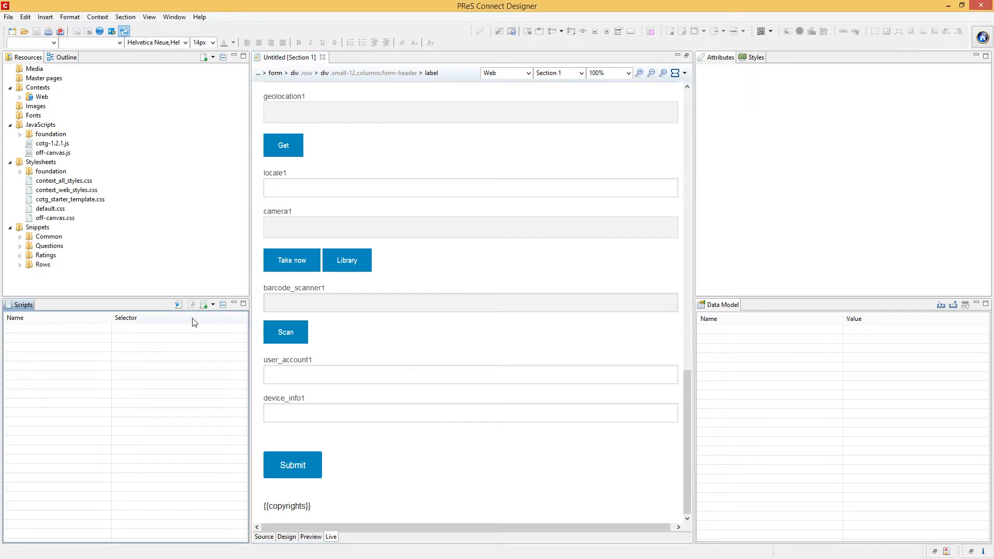
click(213, 304)
click(218, 317)
double_click(77, 330)
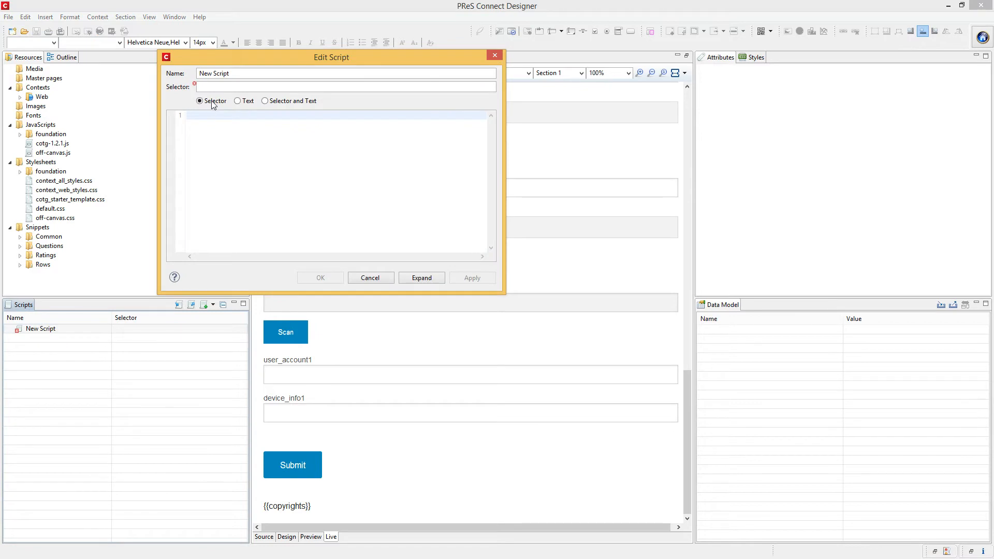
Step: Enlarge the script editor and try setting the new script's selector, first to base and then to body
drag(327, 60, 397, 115)
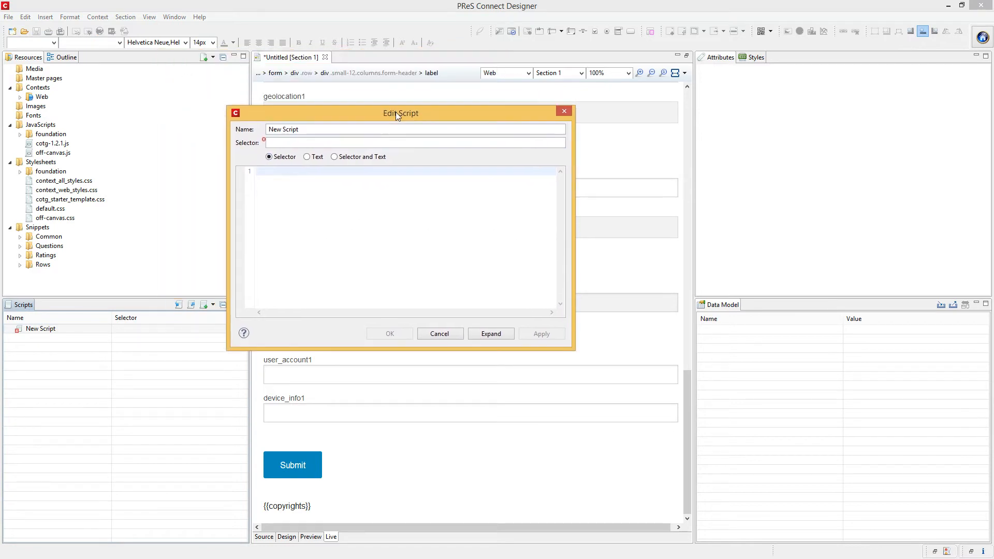
drag(574, 350, 609, 367)
click(306, 143)
text(base)
key(Tab)
key(Tab)
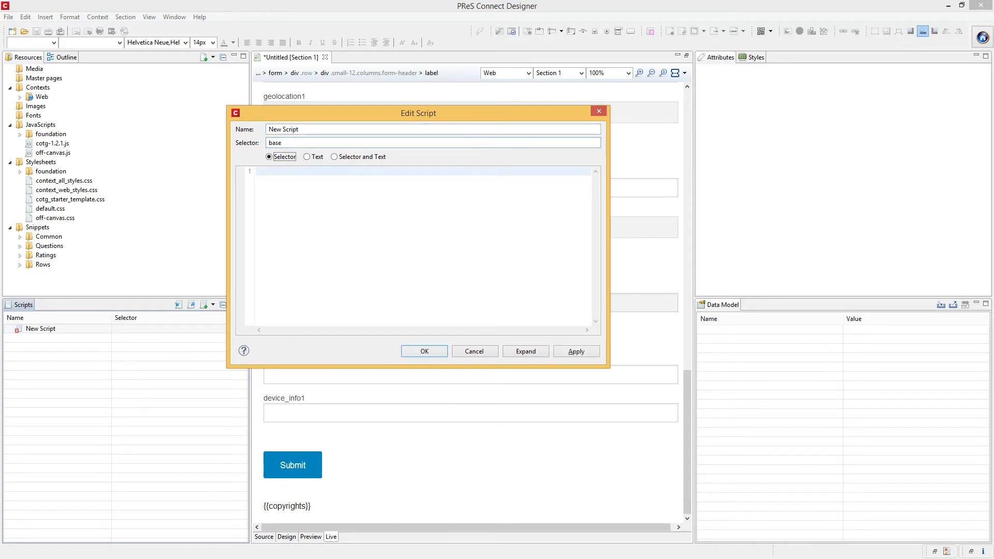
key(shift+Tab)
key(shift+Tab)
text(body)
click(518, 233)
Step: Switch to the browser and read the section on block scoping with let in the JavaScript language and editor enhancements article
key(alt+Tab)
key(alt+Tab)
key(alt+Tab)
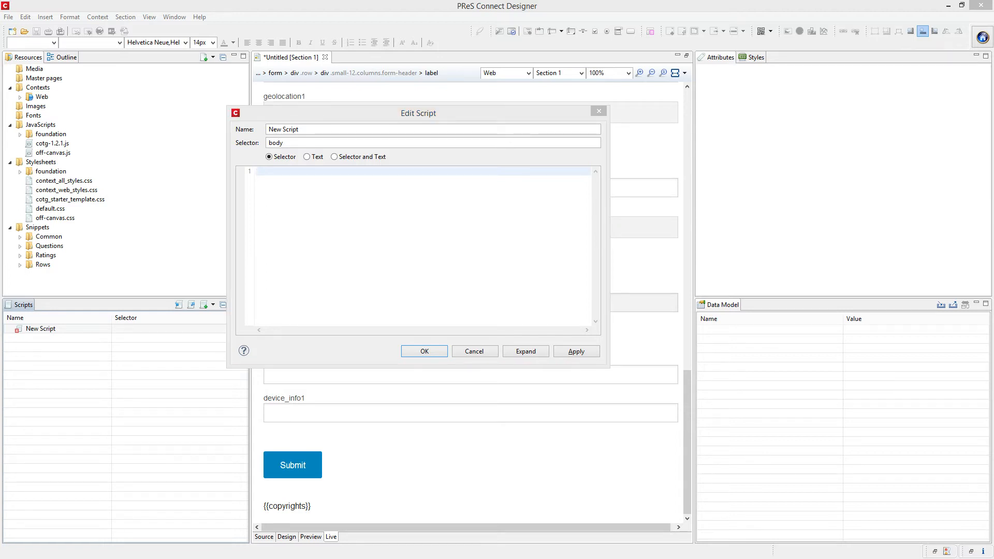
key(alt+Tab)
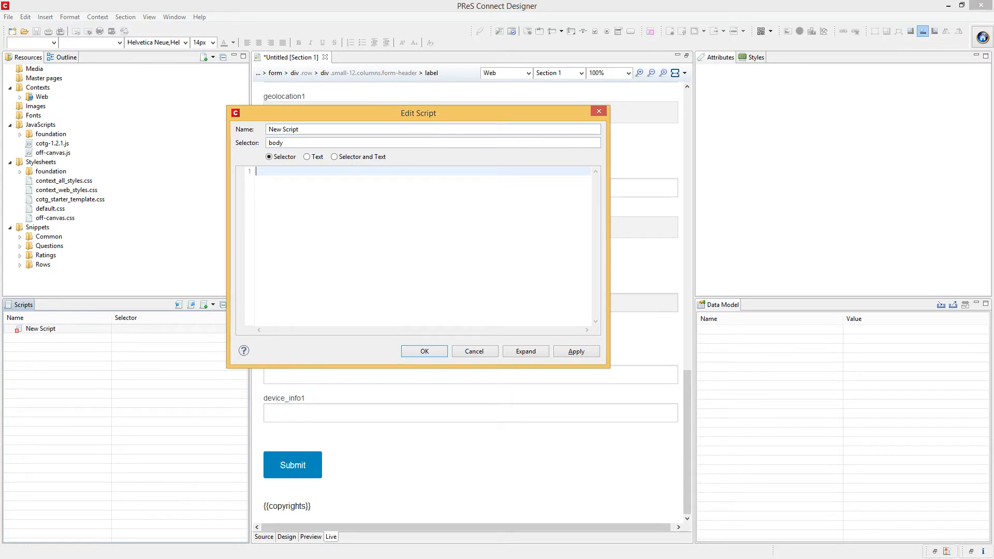
key(alt+Tab)
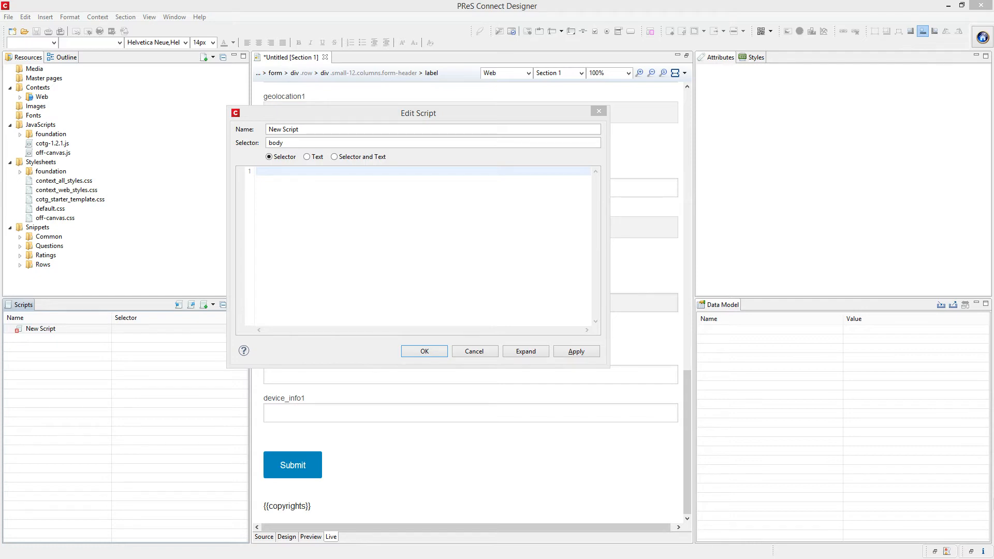
drag(621, 556, 485, 2)
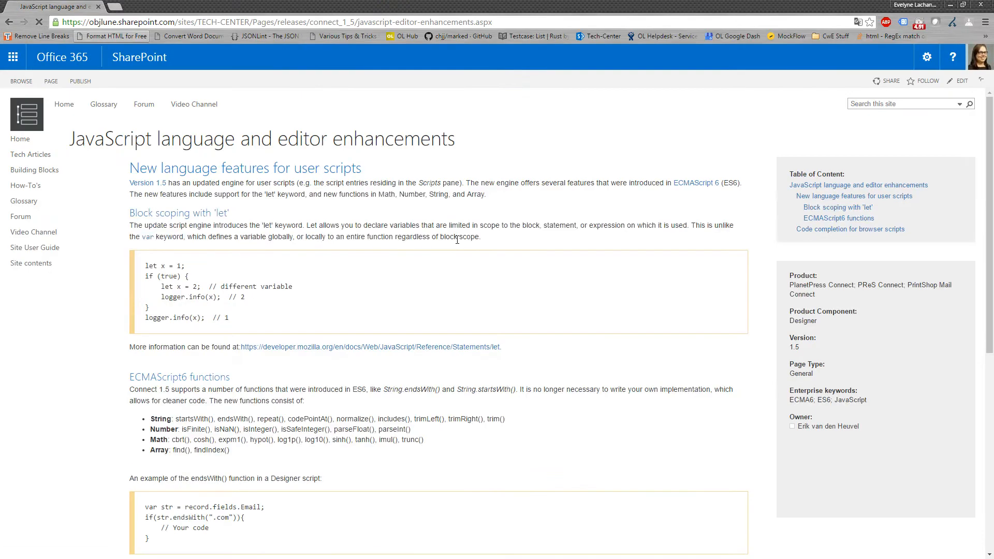
scroll(459, 244, down, 2)
drag(145, 162, 202, 168)
click(202, 168)
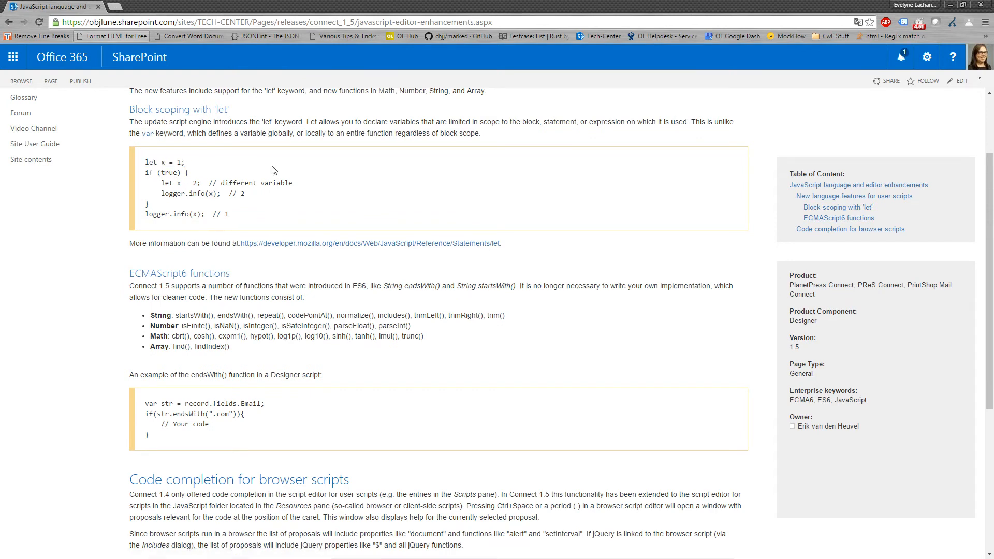
scroll(638, 356, down, 2)
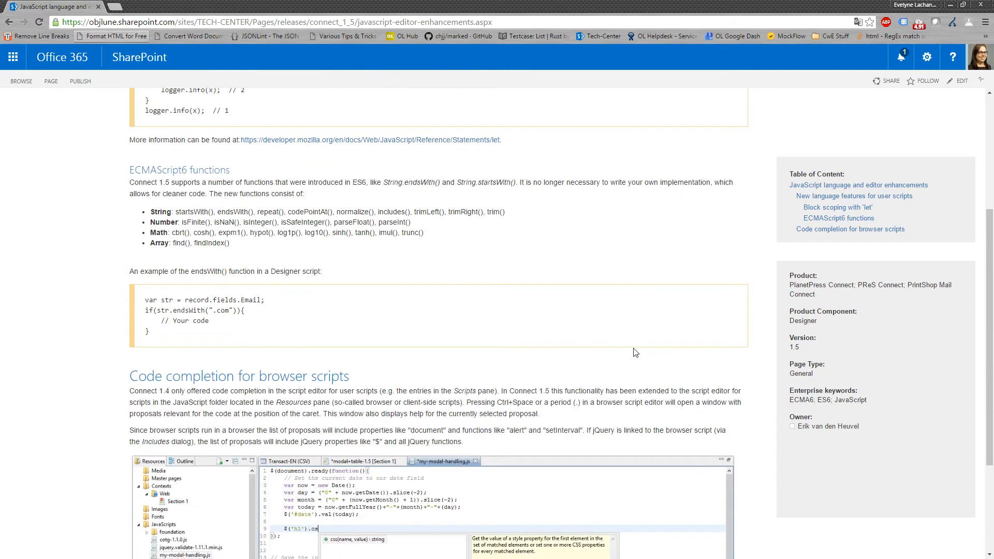
Step: Examine the listed ECMAScript6 String, Number, Math and Array functions and the endsWith() example script
drag(178, 211, 238, 217)
click(195, 221)
drag(185, 243, 239, 241)
click(238, 241)
drag(171, 243, 191, 243)
click(194, 222)
drag(216, 222, 243, 223)
drag(375, 221, 449, 235)
click(450, 235)
drag(145, 309, 165, 330)
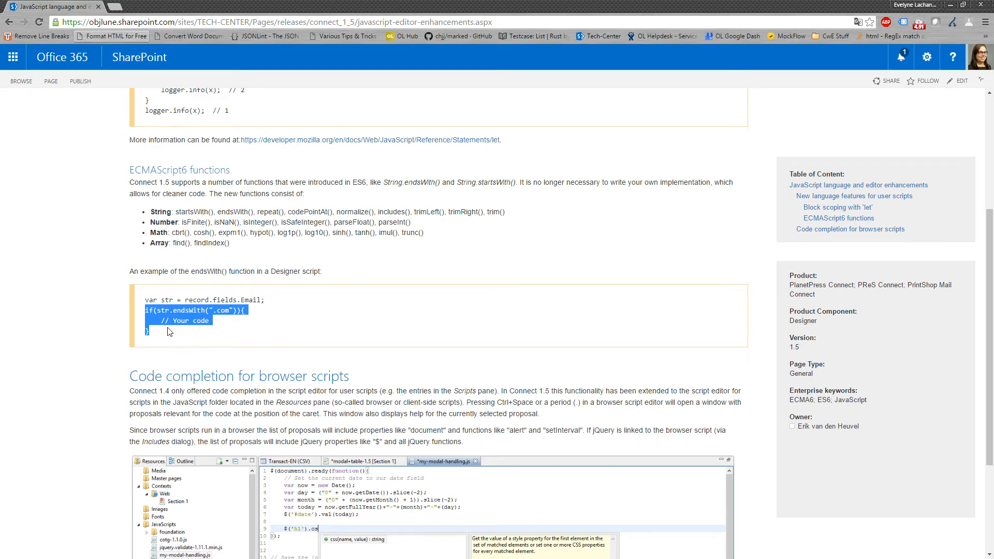
Step: Read the article's section on code completion for browser scripts
scroll(169, 332, down, 3)
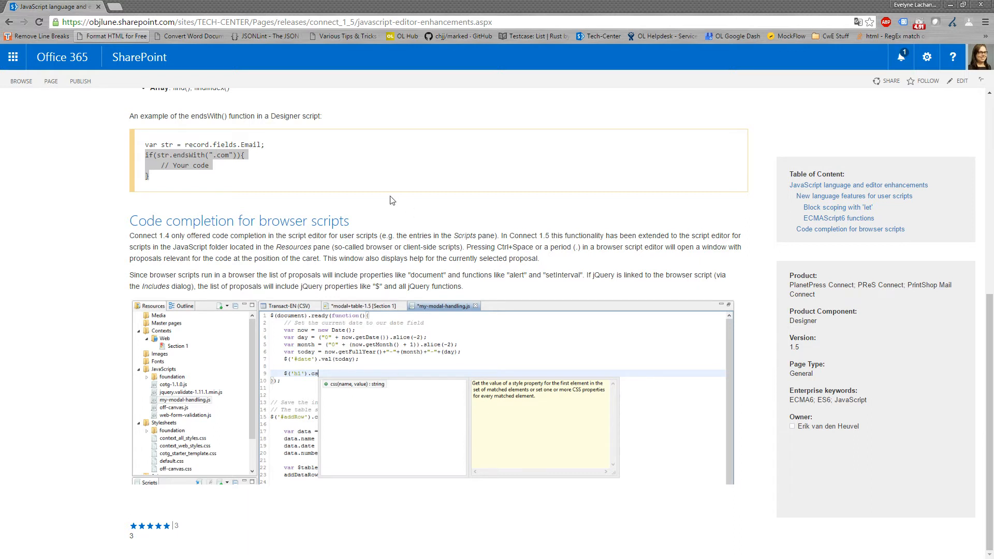
click(242, 232)
drag(129, 222, 357, 221)
click(358, 222)
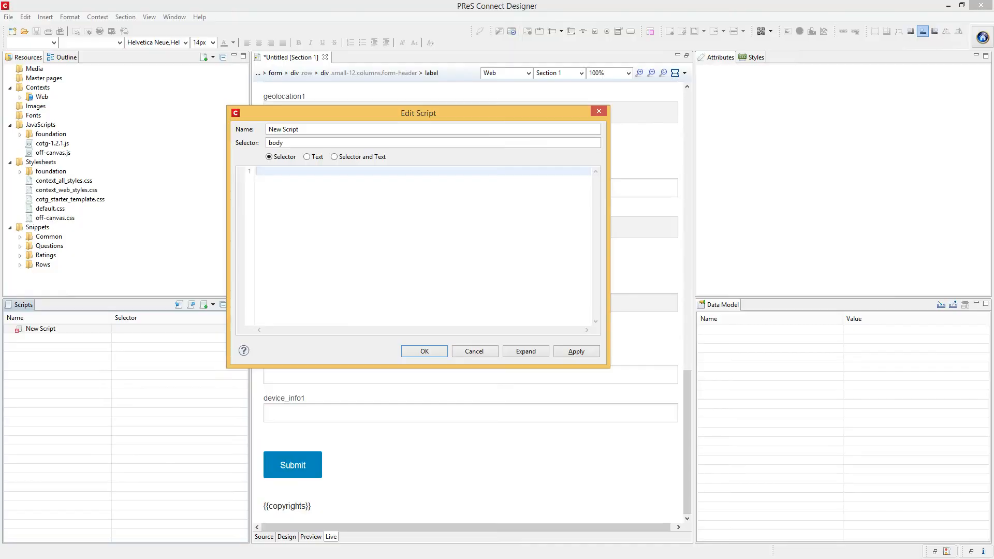
Step: Return to the Designer, discard the script edits and open cotg-1.2.1.js from the JavaScripts folder
click(469, 352)
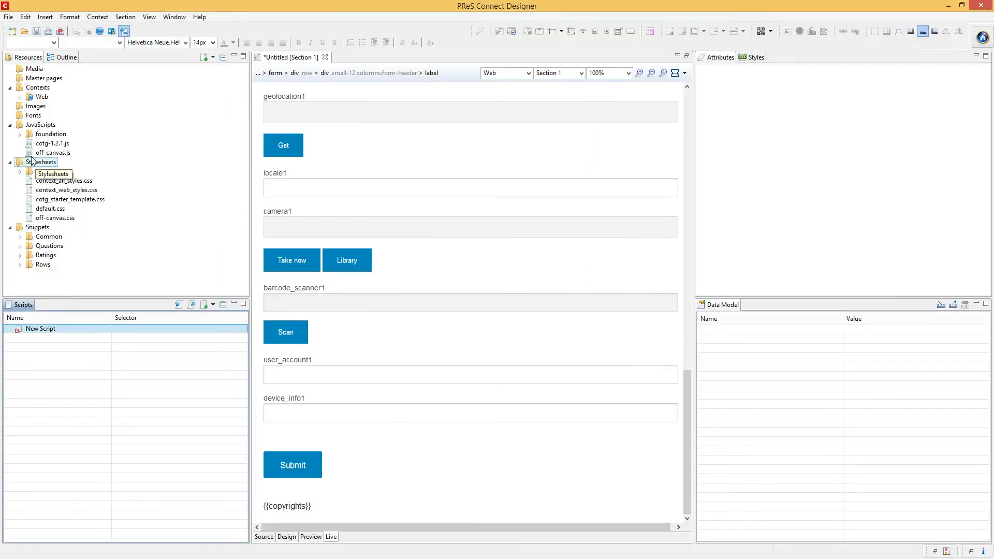
click(52, 144)
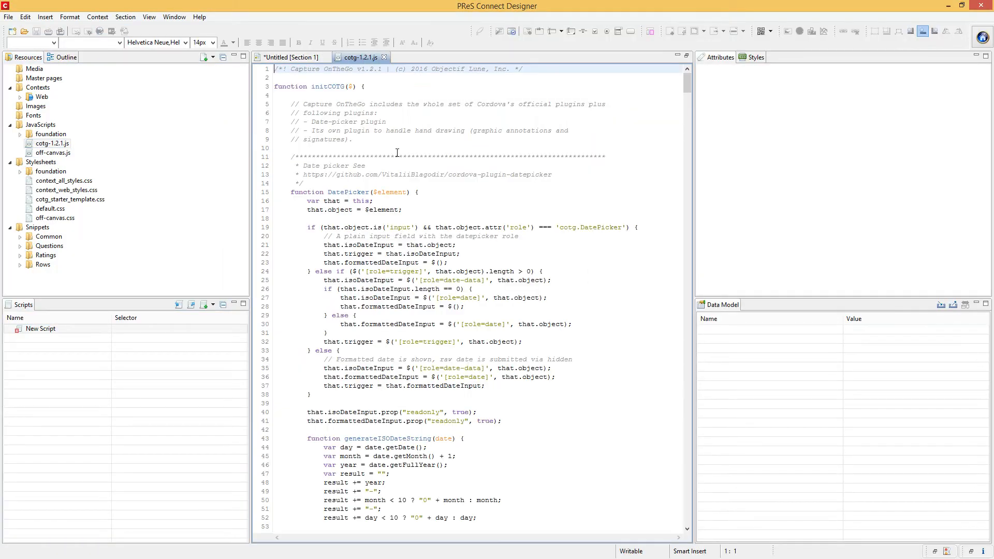
click(362, 149)
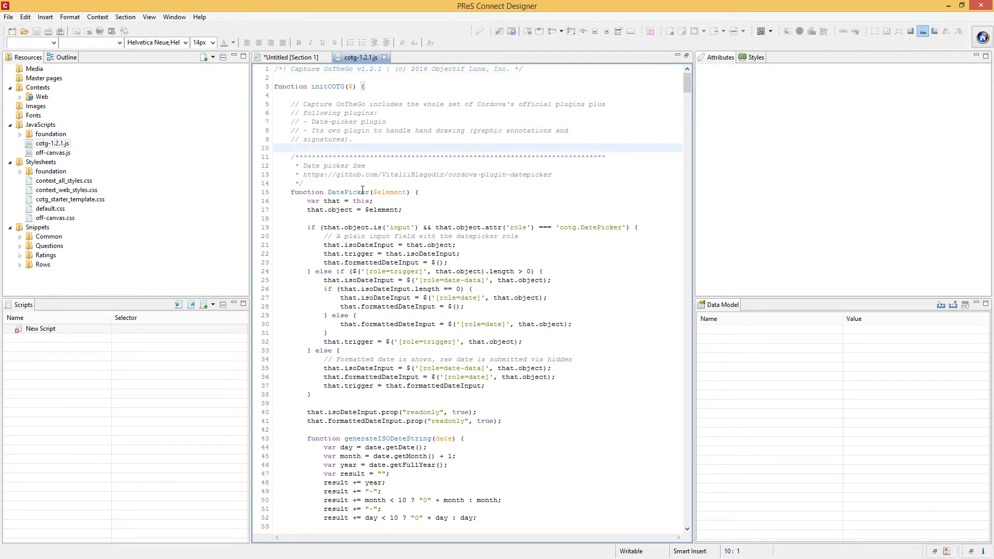
Step: Insert a new line at the start of the initCOTG function and enter document. to bring up the code completion proposals
click(362, 95)
key(Return)
key(Return)
key(Up)
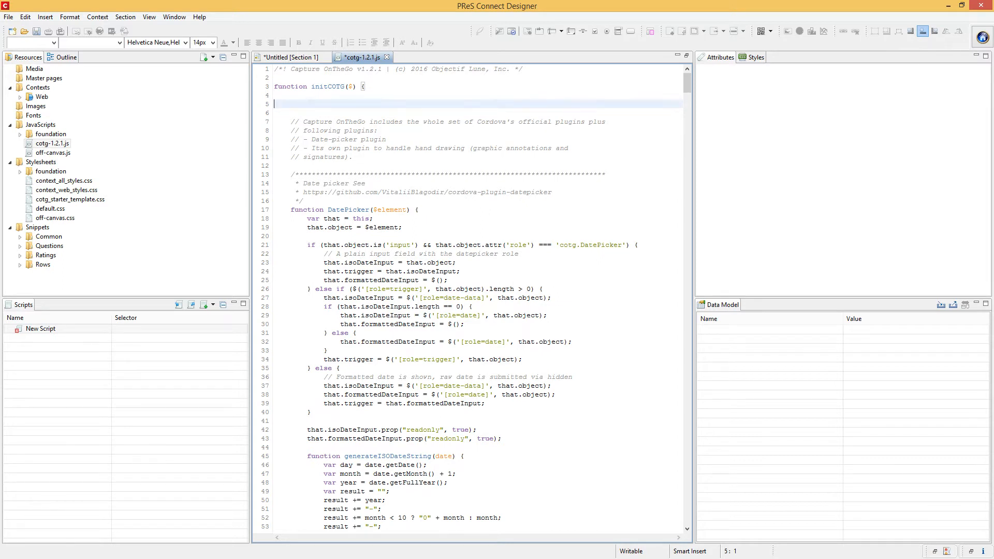
text(document.)
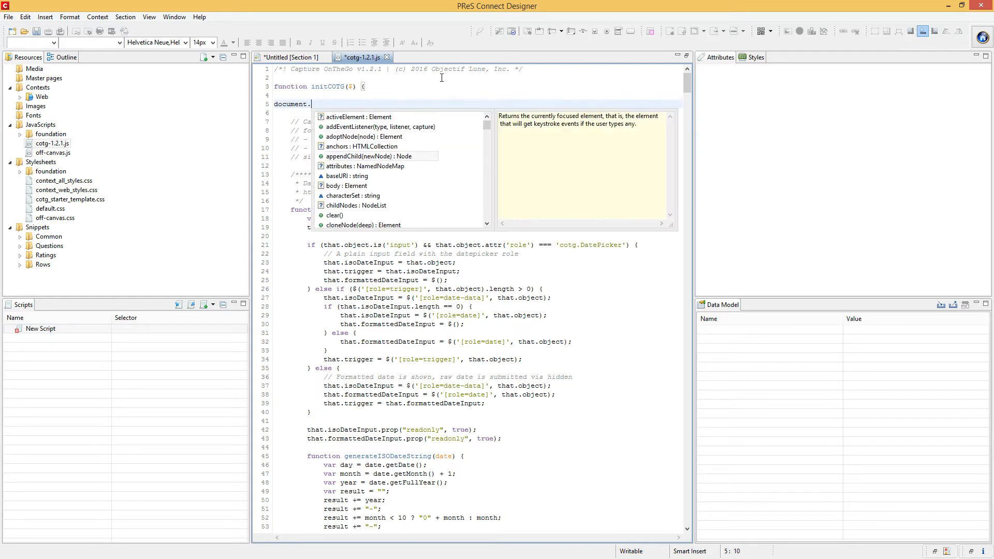
Step: Browse the document. proposals, filter them with get, and complete the line as document.getElementsByClassName(name)
key(Up)
key(Up)
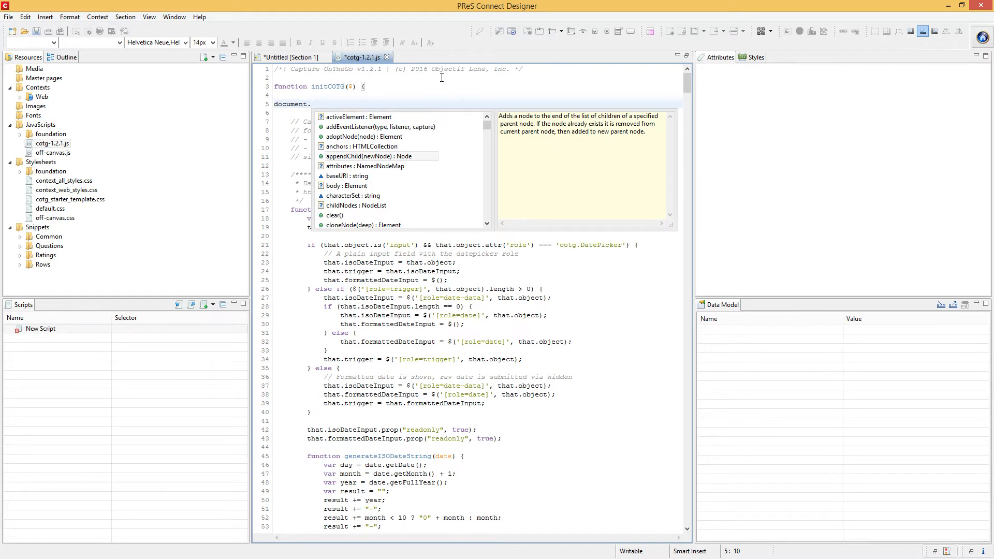
key(Down)
key(Down)
key(Up)
key(Up)
key(Down)
key(Down)
text(get)
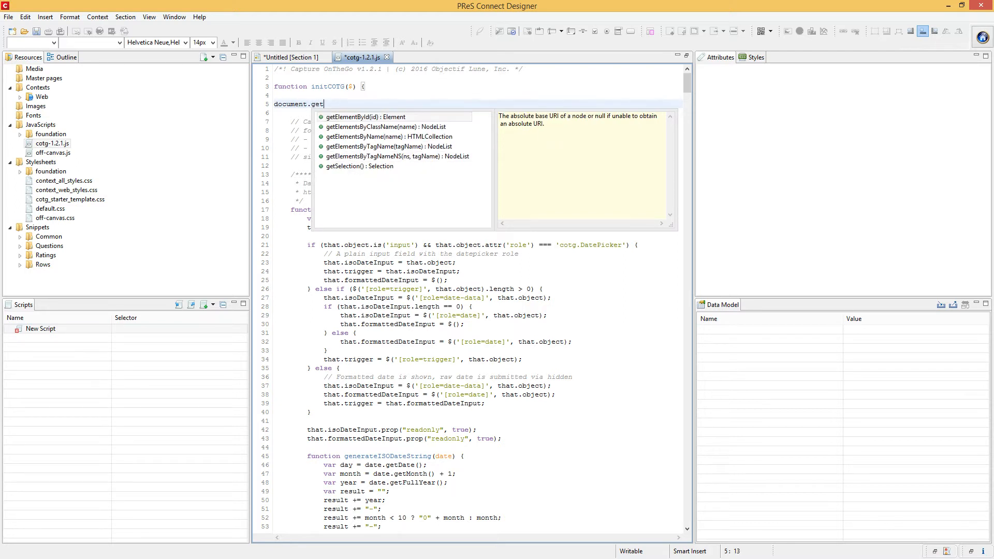
key(Down)
key(Return)
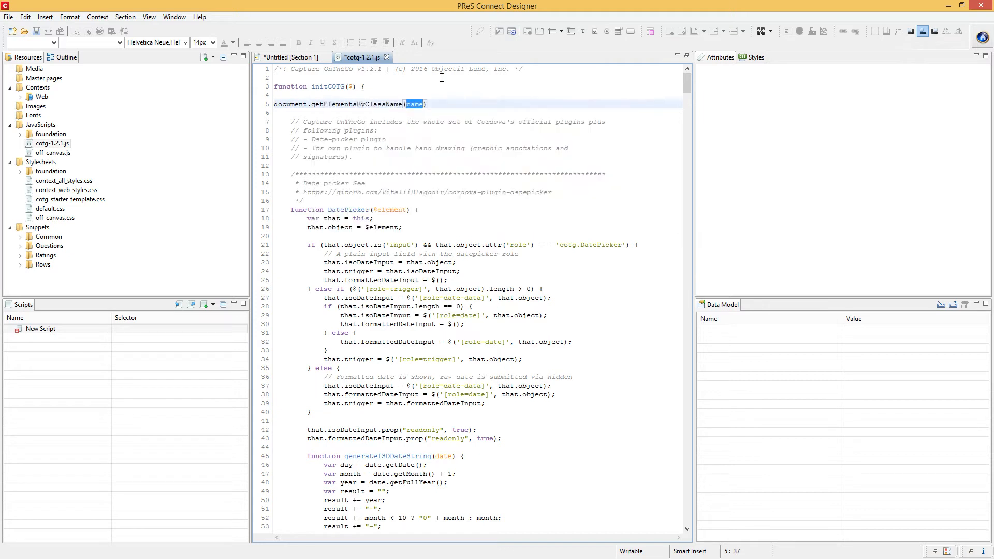
Step: Replace the document.getElementsByClassName(name) line with $("body"). to bring up the jQuery completion proposals
click(440, 103)
key(shift+Home)
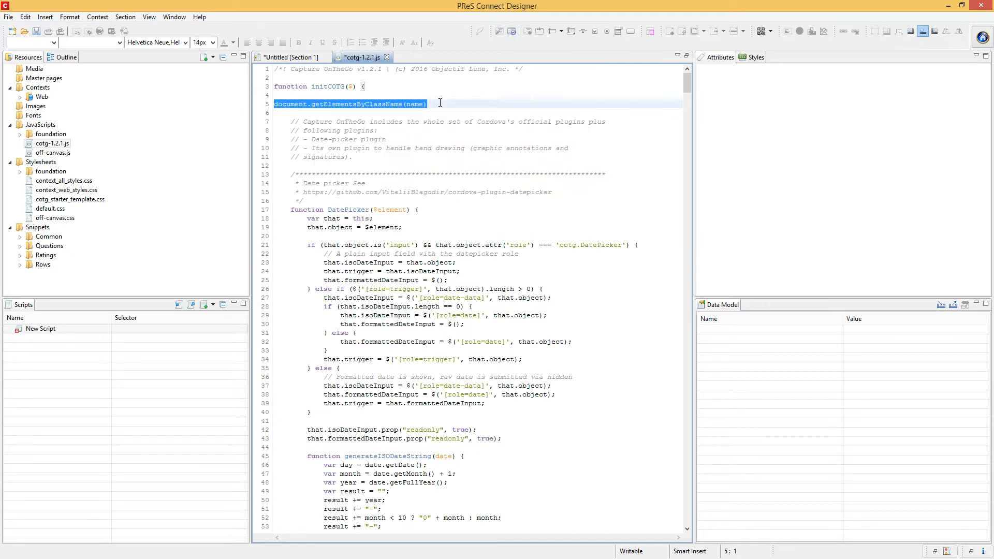
text($("body)
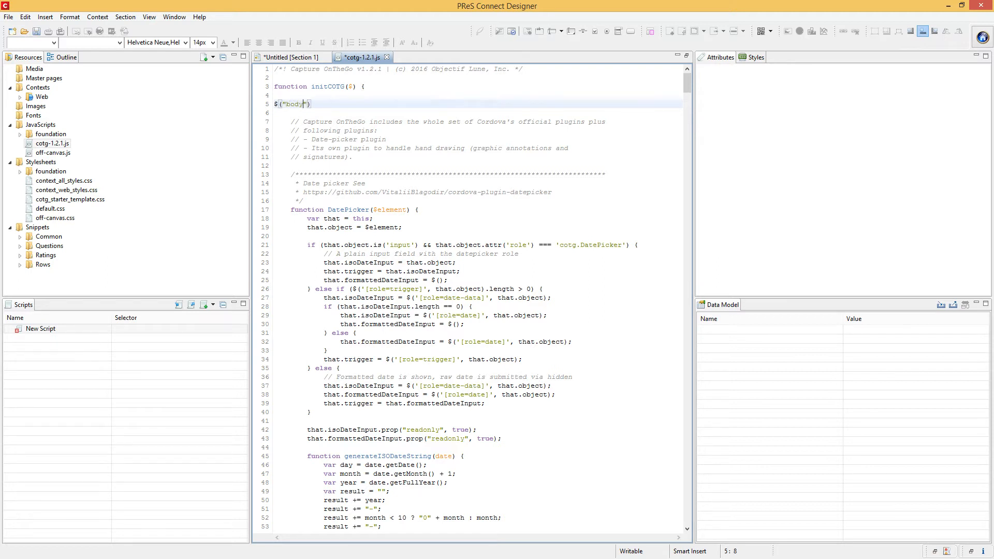
text(").)
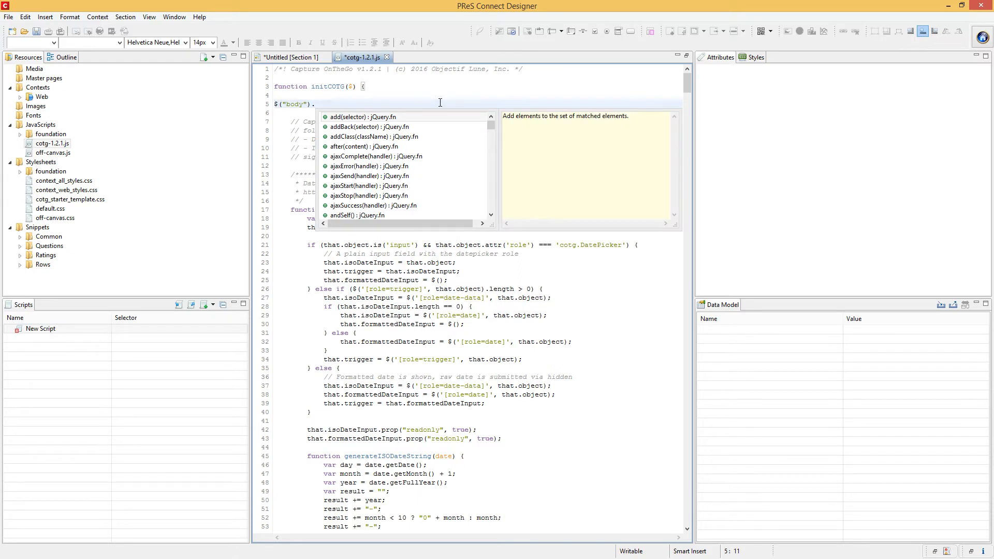
Step: Examine the jQuery function proposals and their descriptions for $("body")
key(Down)
key(Down)
key(Down)
key(Down)
key(Down)
key(Down)
key(Down)
key(Down)
key(Down)
key(Down)
key(Down)
key(Down)
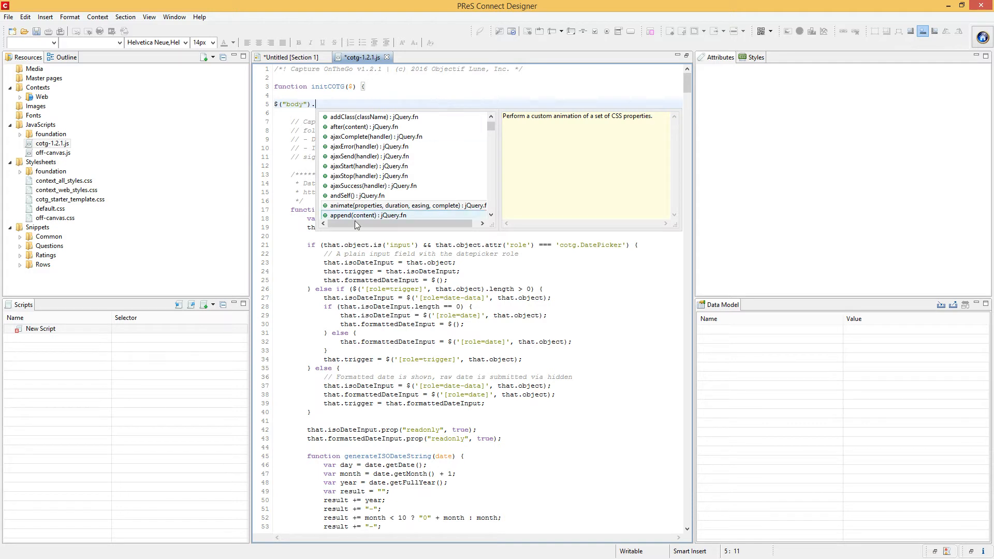
scroll(354, 185, down, 6)
scroll(354, 189, up, 6)
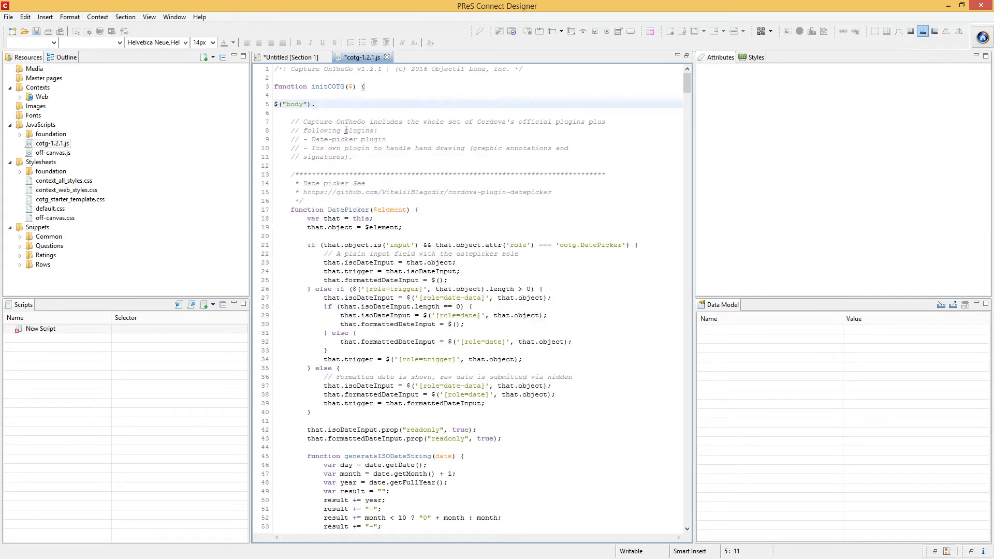
key(ctrl+space)
drag(489, 125, 484, 104)
click(484, 104)
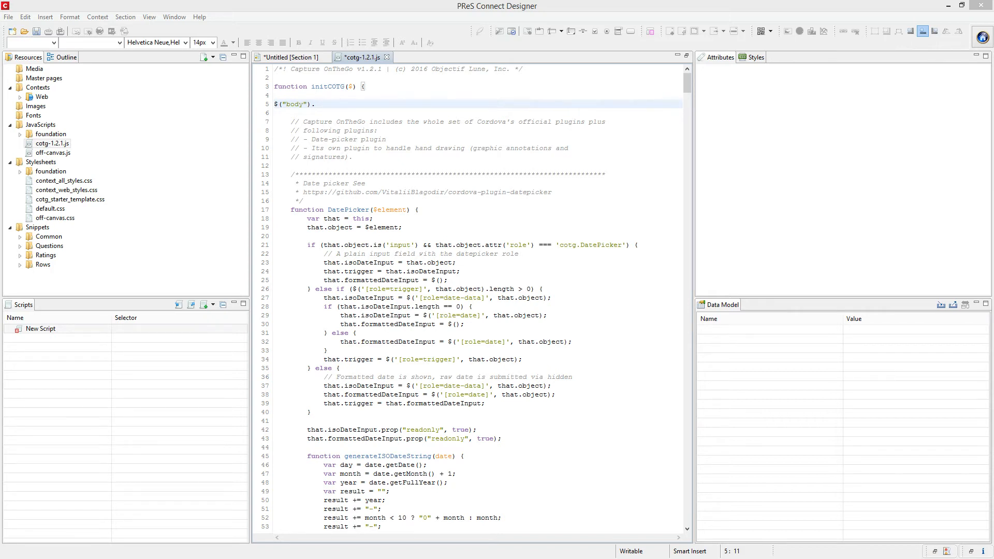
Step: Delete the $("body"). line from the initCOTG function and return to the Section 1 web form
drag(330, 104, 267, 99)
key(Delete)
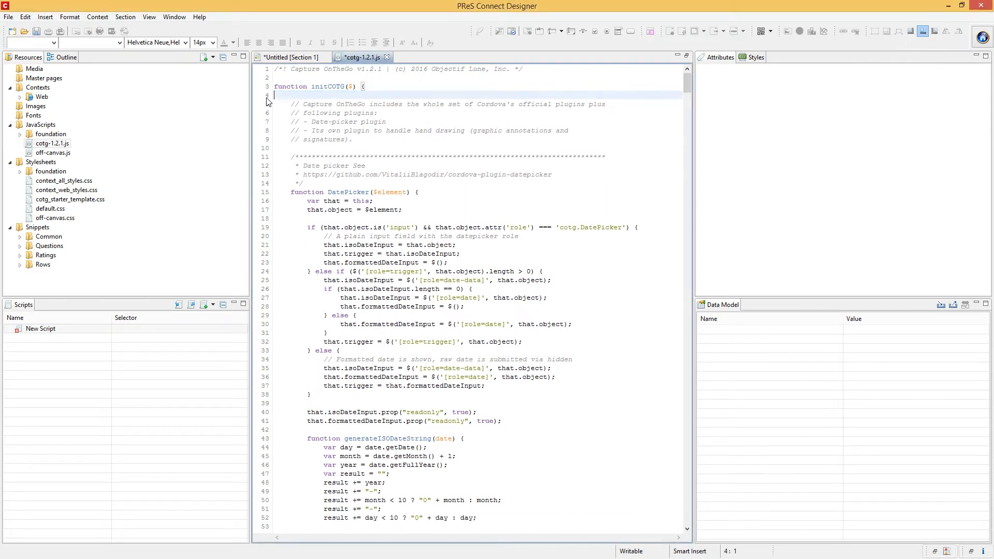
click(295, 57)
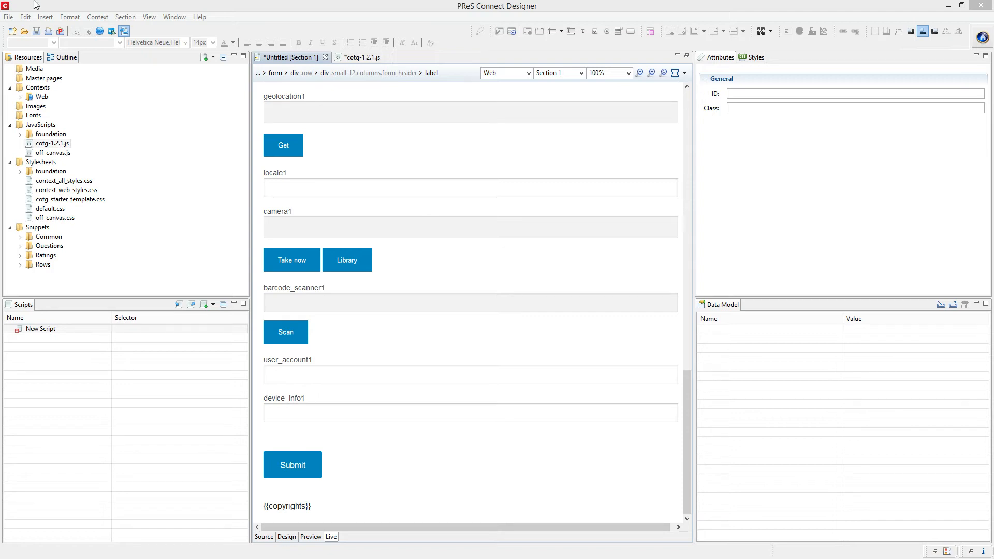
click(204, 4)
click(19, 33)
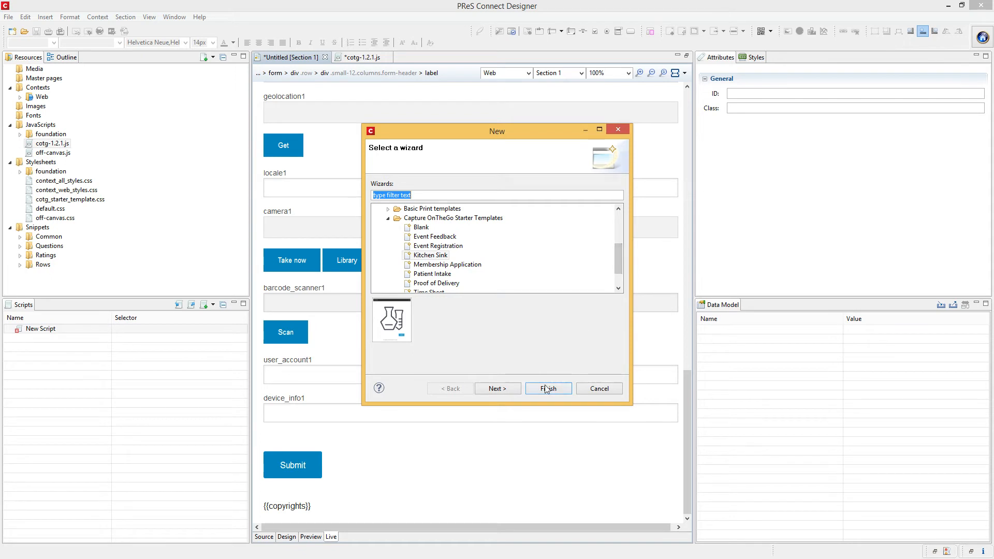
click(599, 388)
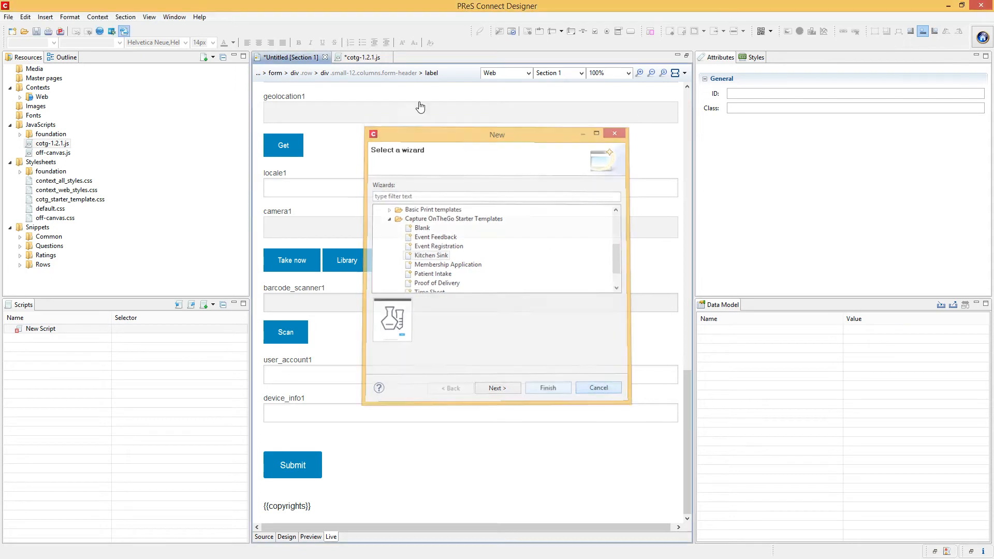
Step: Open the Send COTG Test dialog to view its fields, and close it without sending anything
click(112, 33)
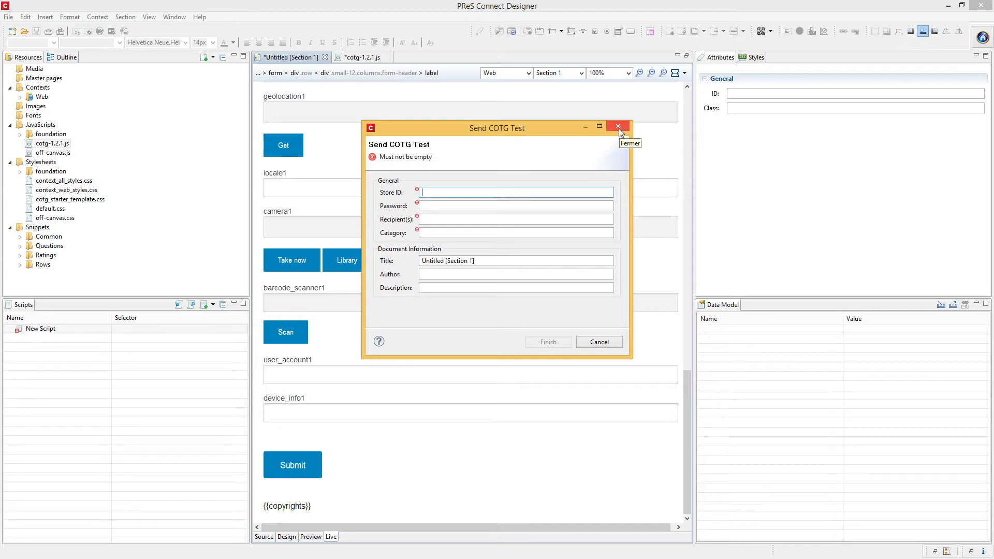
click(618, 127)
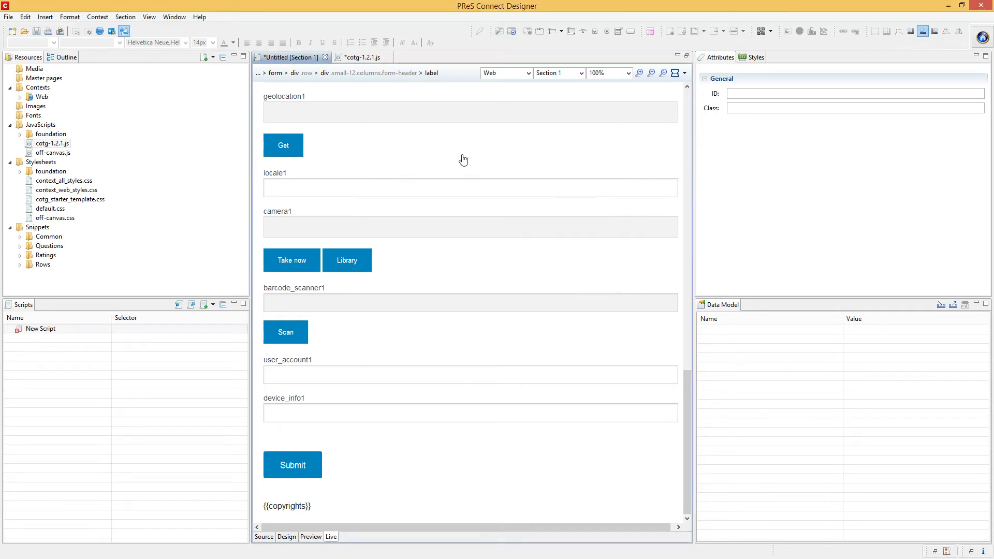
click(8, 17)
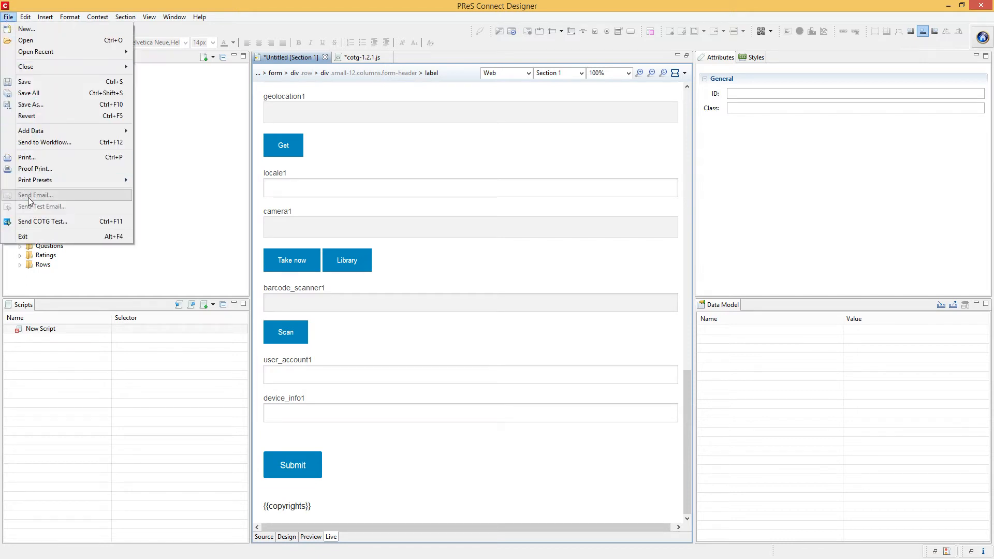
click(545, 4)
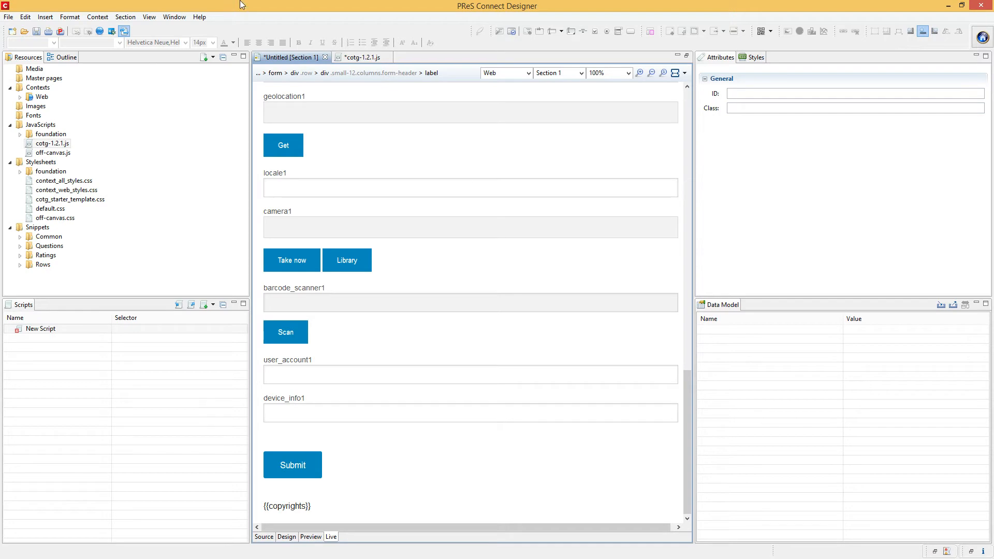
click(24, 32)
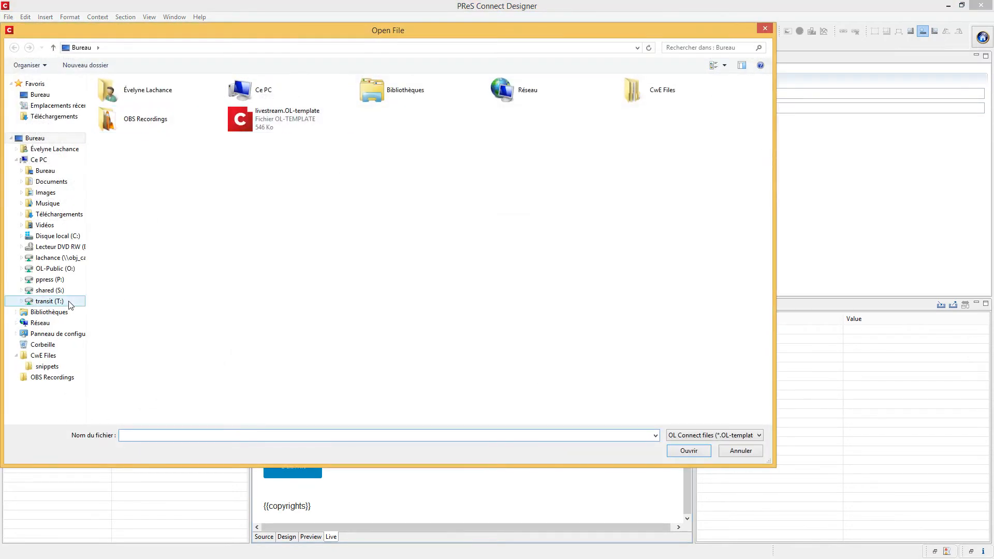
click(46, 377)
click(43, 356)
double_click(127, 98)
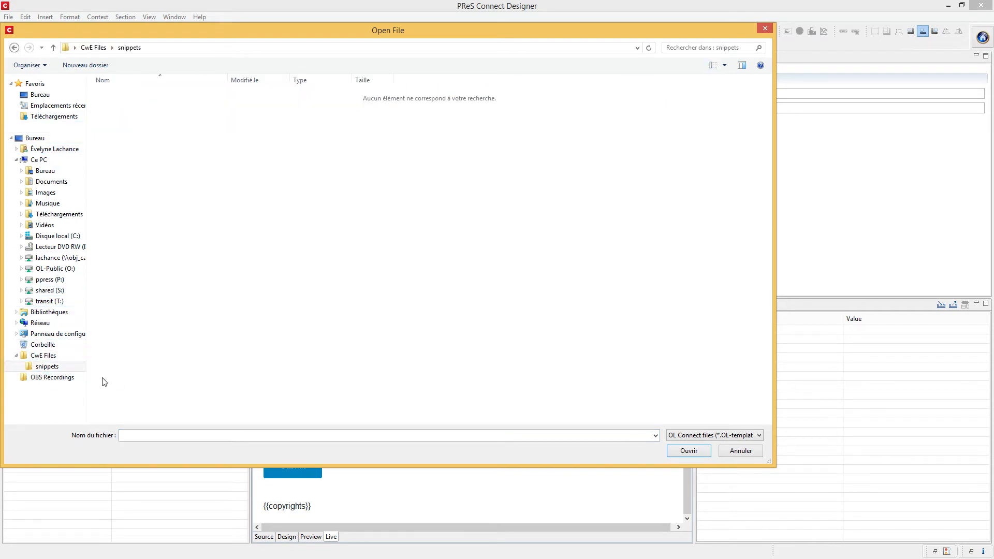
click(56, 378)
click(747, 453)
Step: Open the recently used data mapping configuration XML-Mapping.OL-datamapper
click(8, 16)
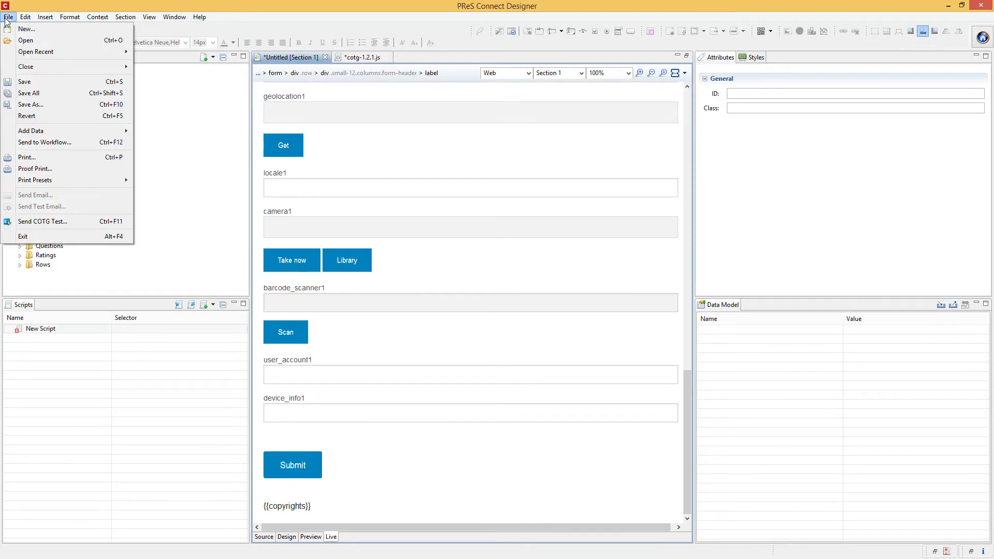
mouse_move(27, 56)
click(162, 77)
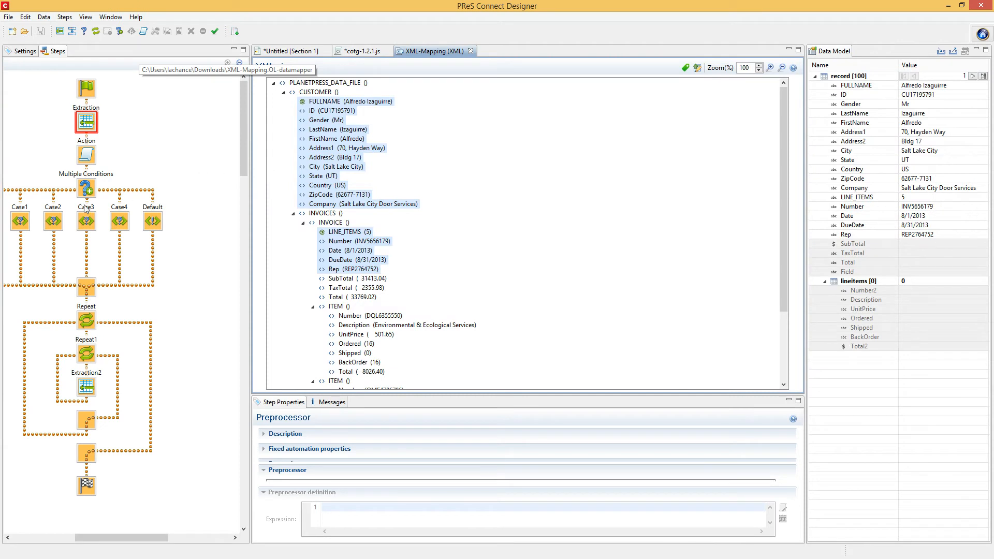
Step: Delete the Multiple Conditions, first Extraction and outer Repeat steps from the data mapping workflow, keeping only the Action step
click(90, 191)
key(Delete)
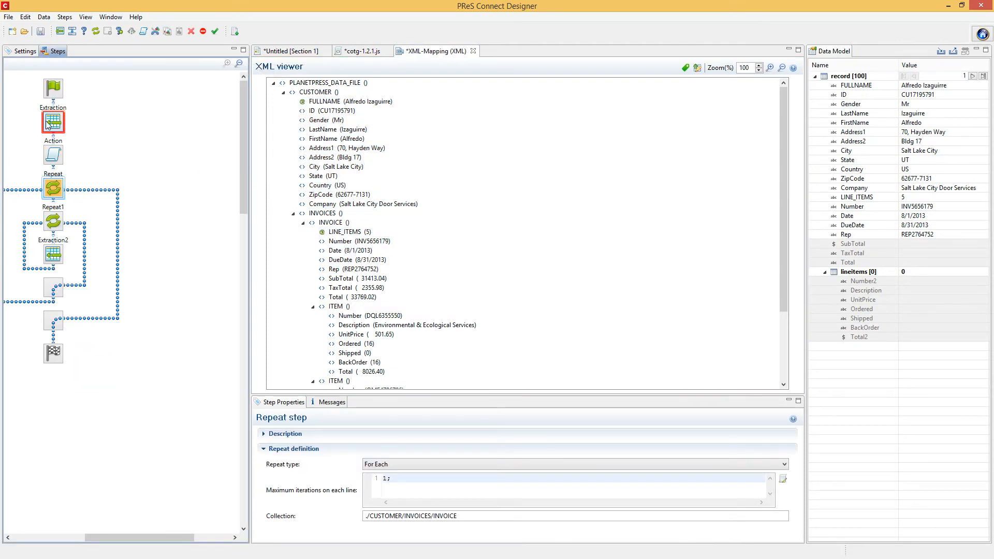
click(53, 123)
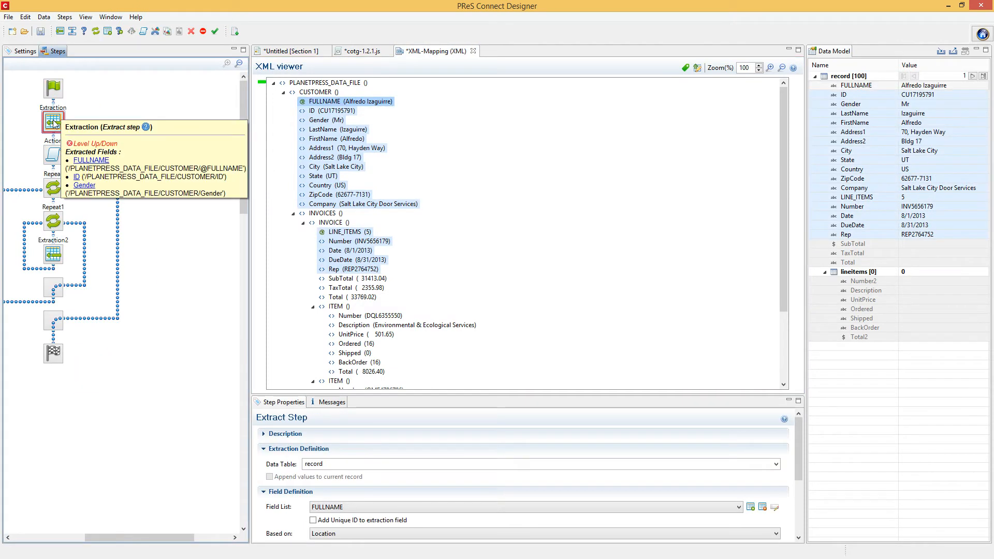
key(Delete)
click(54, 156)
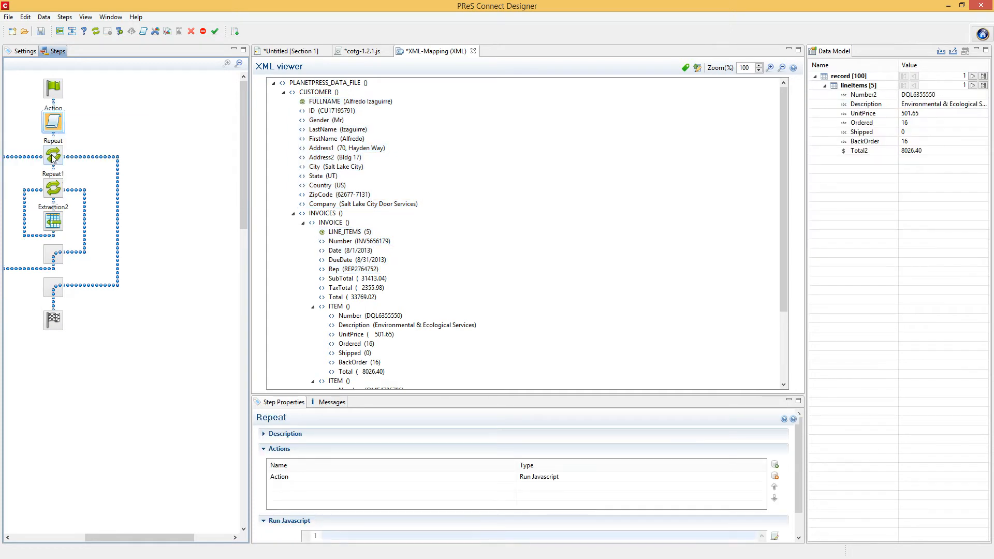
key(Delete)
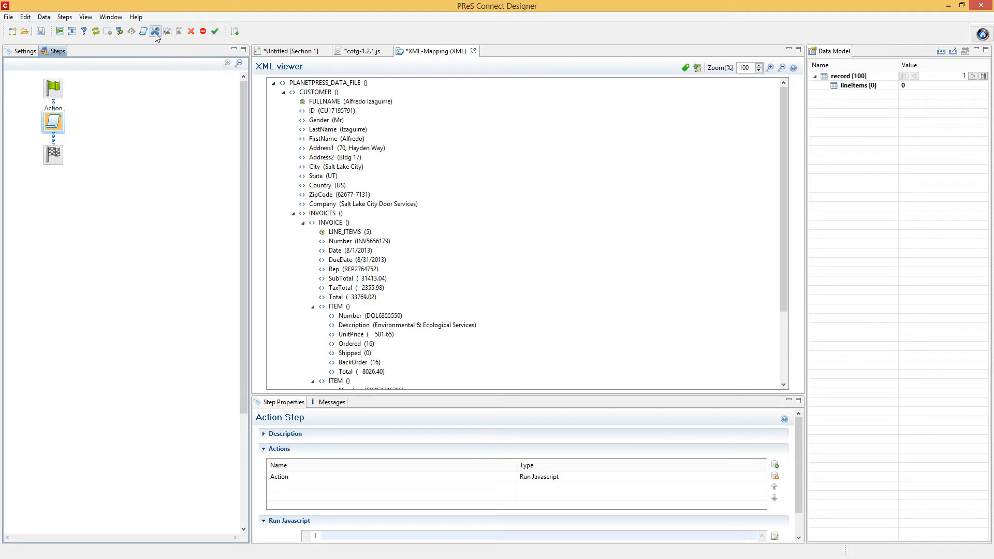
Step: Add a Multiple Conditions step after the Action step with four additional cases, and widen the steps area
click(120, 32)
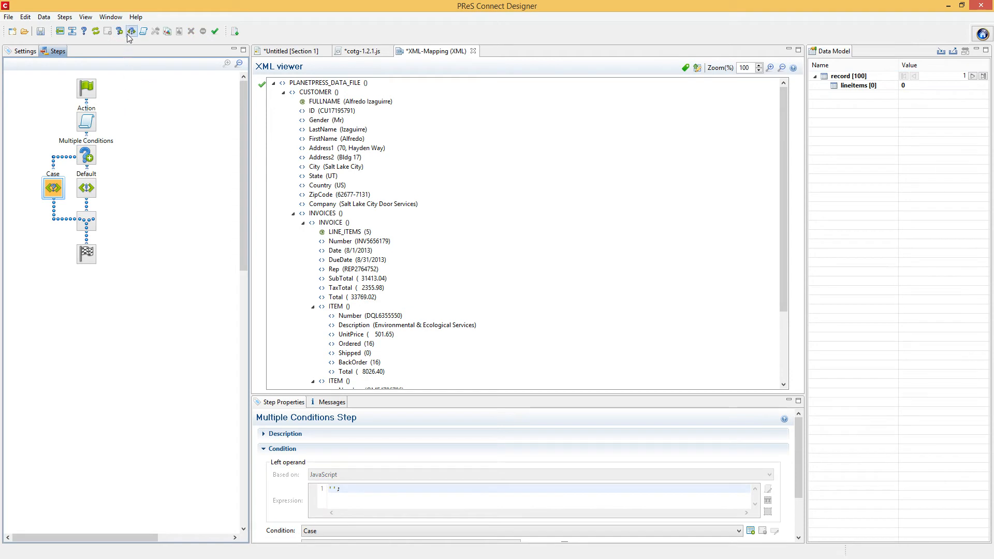
click(130, 34)
click(129, 33)
click(129, 34)
click(129, 33)
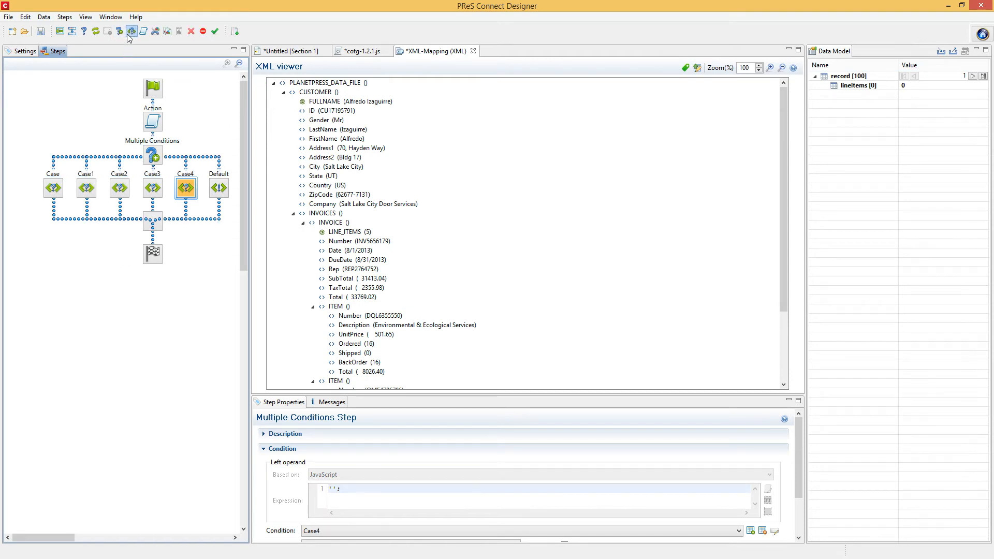
drag(250, 178, 265, 176)
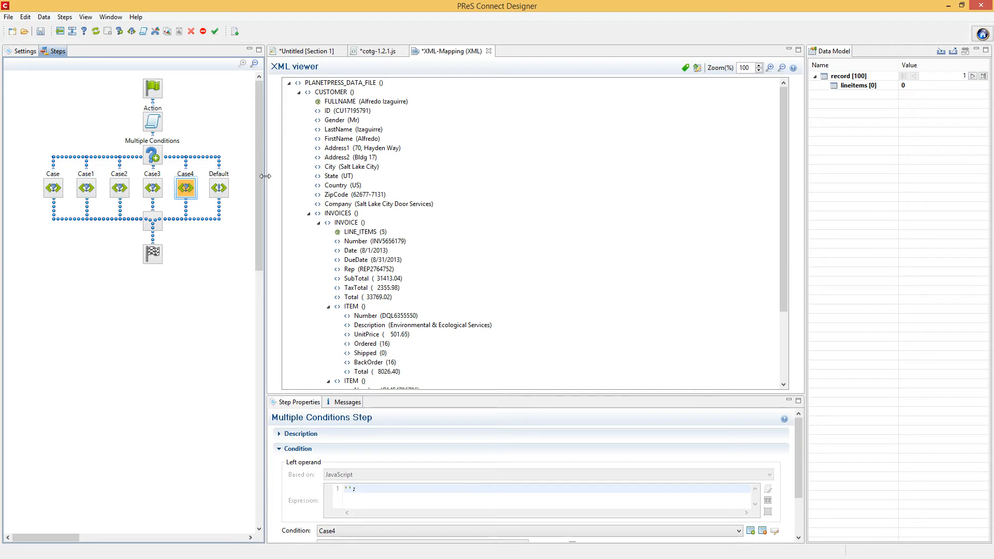
Step: Examine the Multiple Conditions step's left operand, condition, operator and right operand settings and its Case and Default branches
click(54, 187)
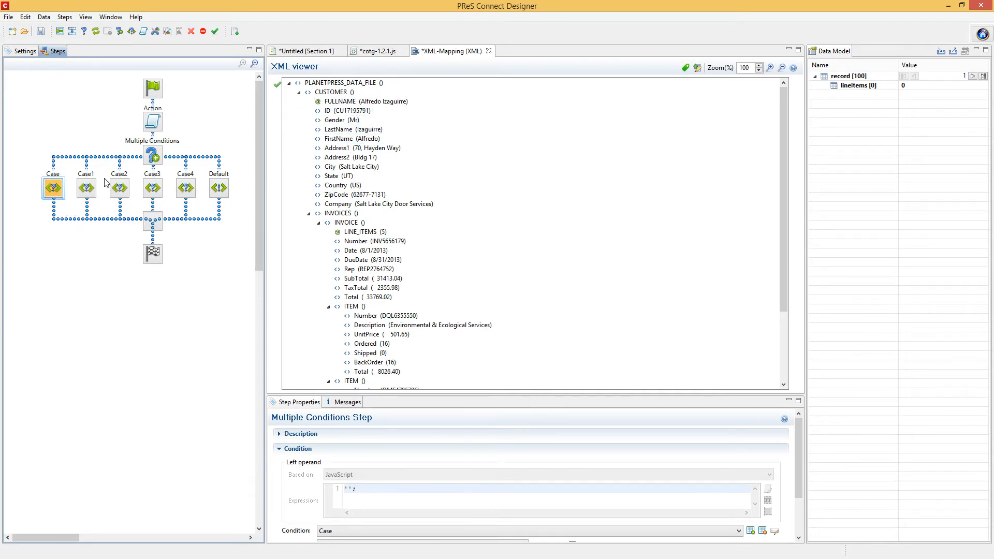
click(152, 156)
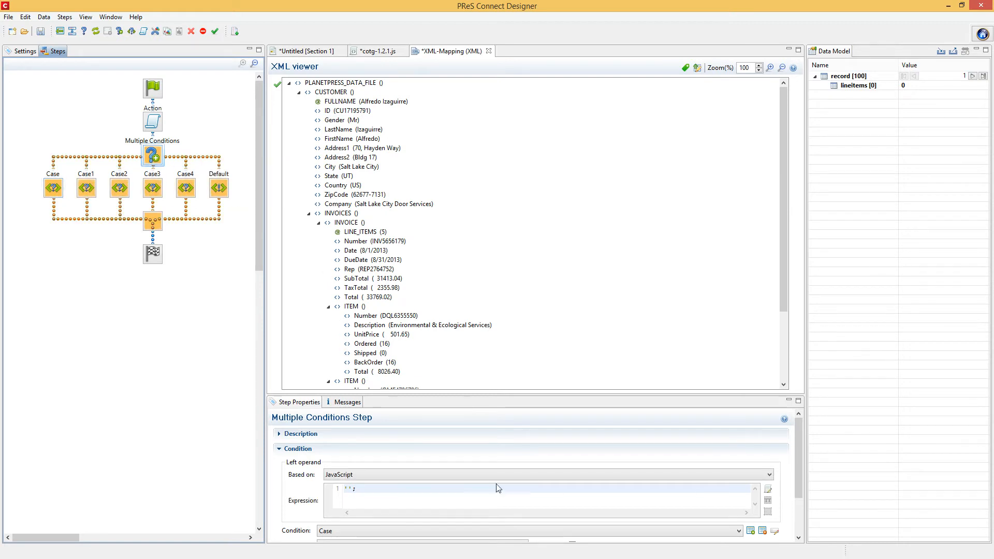
drag(800, 444, 799, 473)
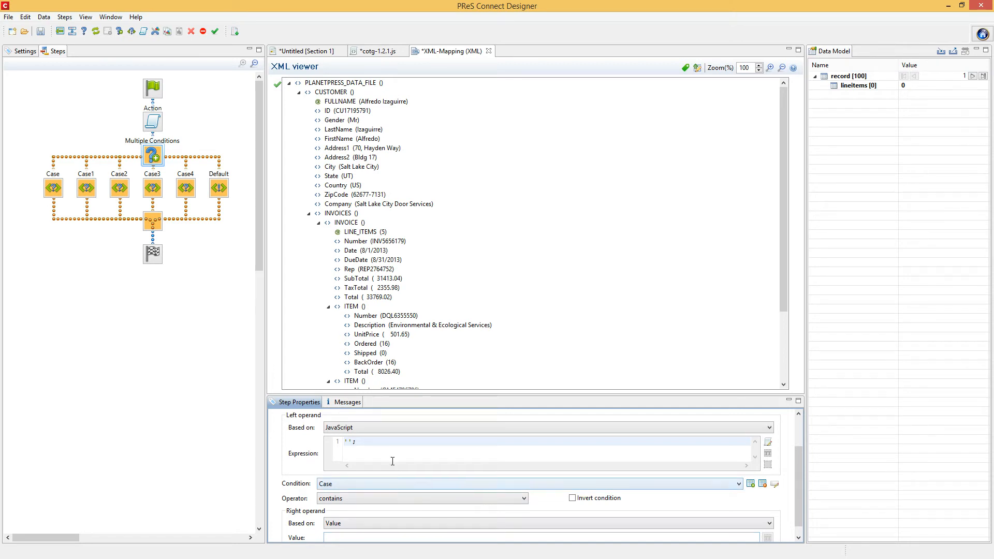
click(361, 483)
click(359, 483)
scroll(799, 512, down, 1)
click(400, 527)
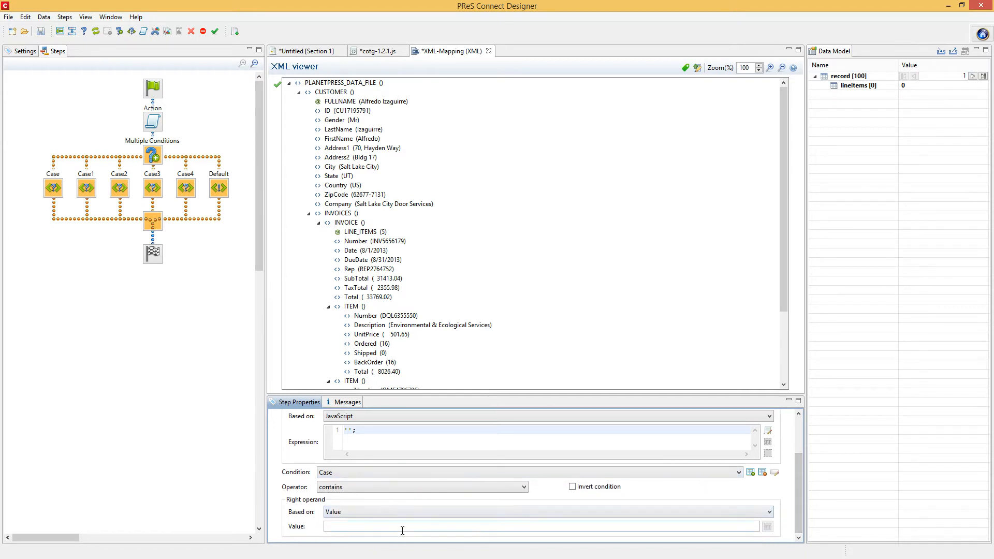
click(54, 187)
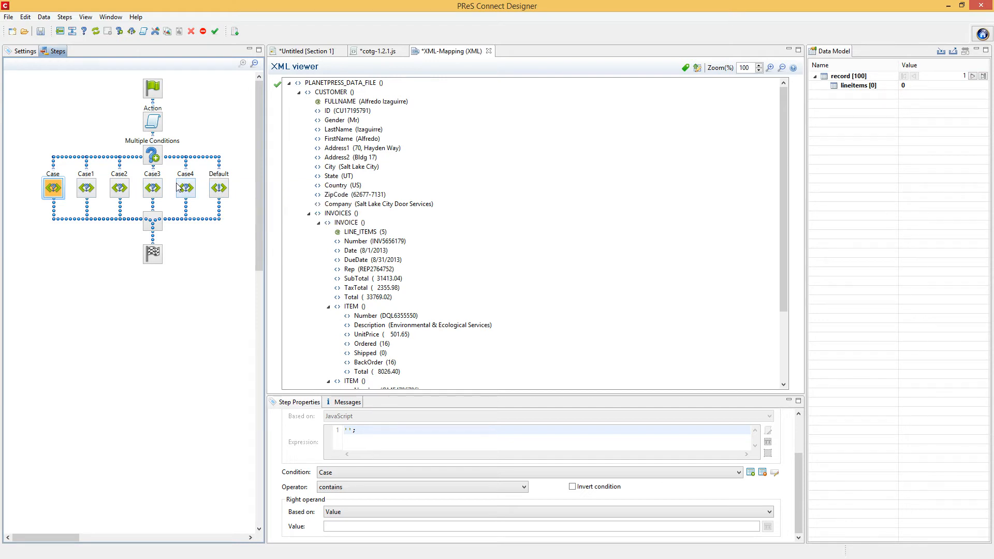
click(226, 186)
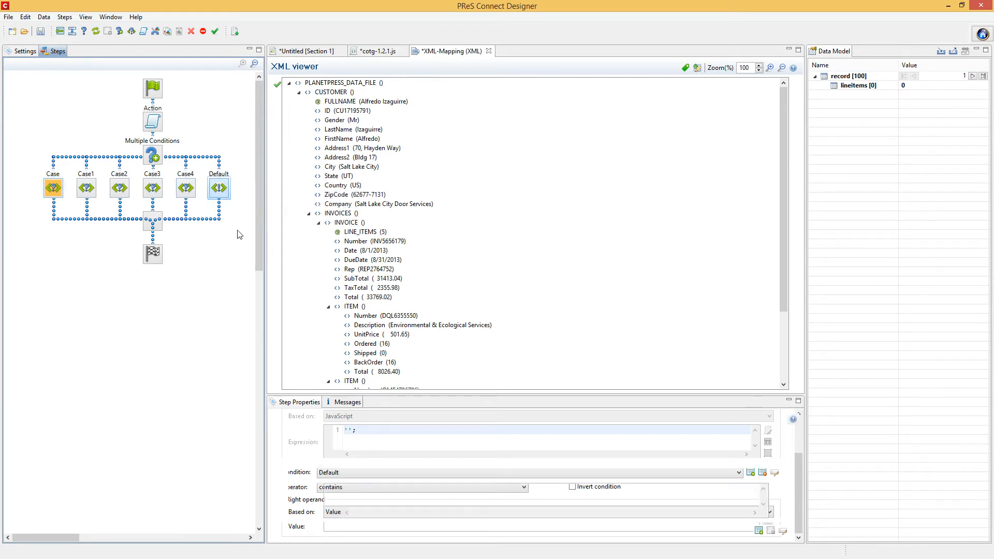
click(45, 184)
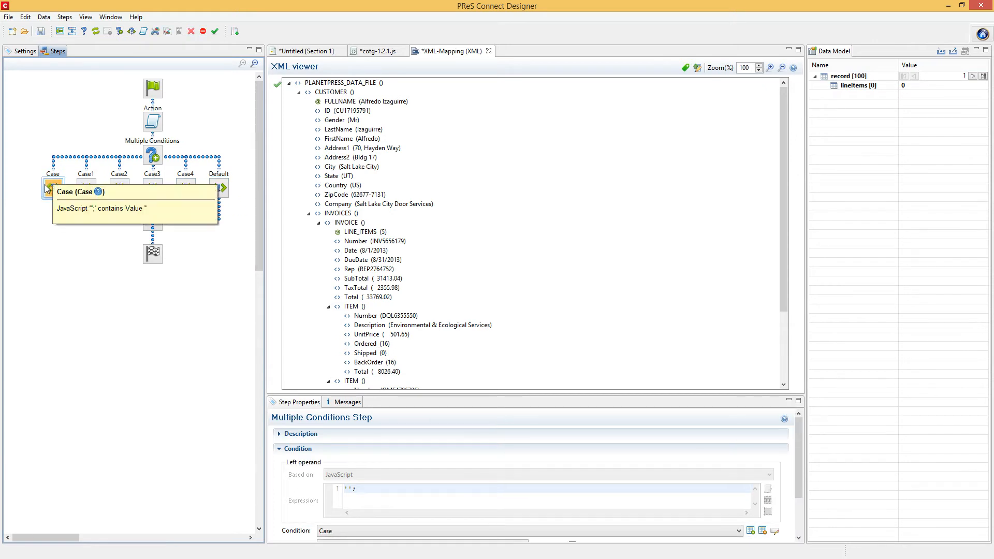
Step: Add an Action step to the first Case branch and, below it, extract the customer's Gender through City fields into the record
click(144, 32)
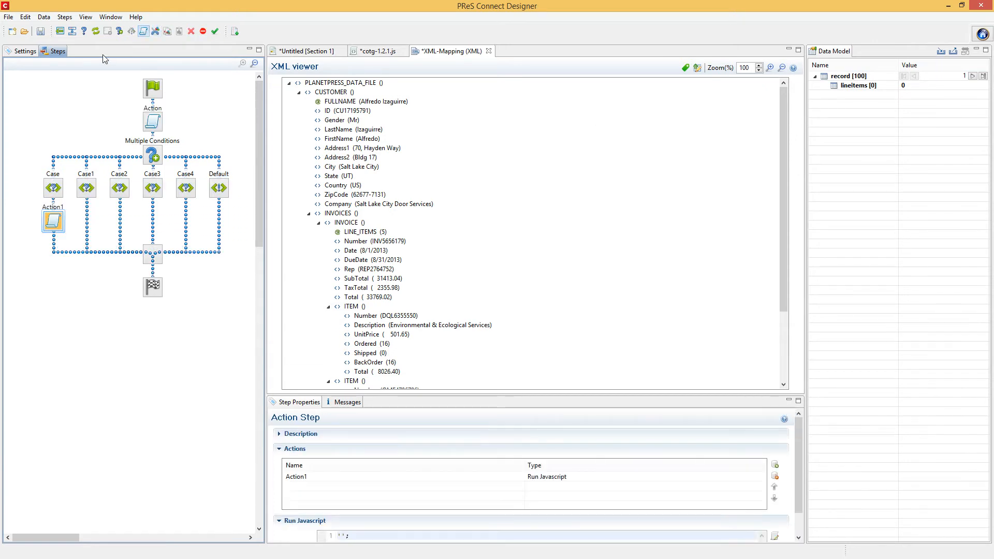
click(348, 121)
shift+click(350, 167)
drag(340, 131, 837, 76)
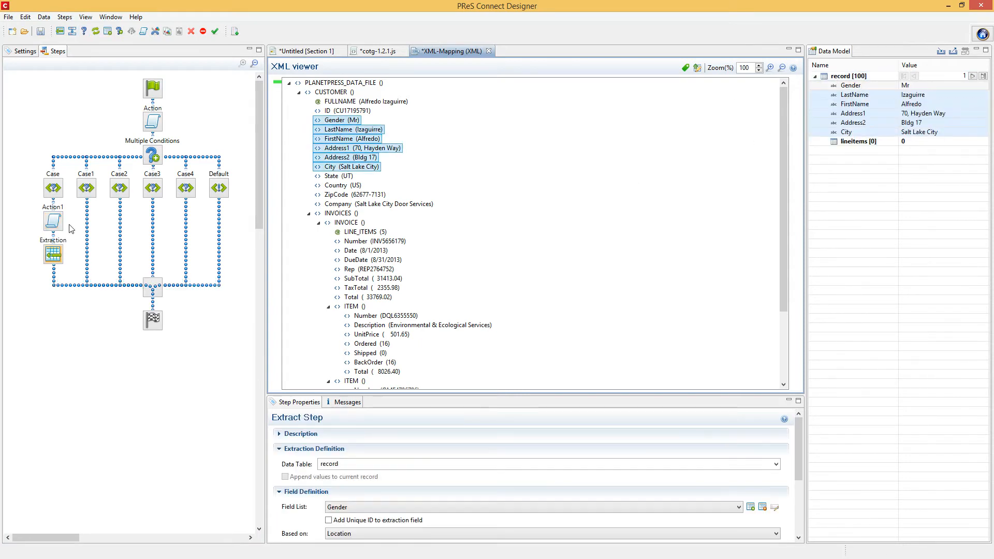
Step: Inspect the Case1, Case and Default branches of the Multiple Conditions step
click(88, 184)
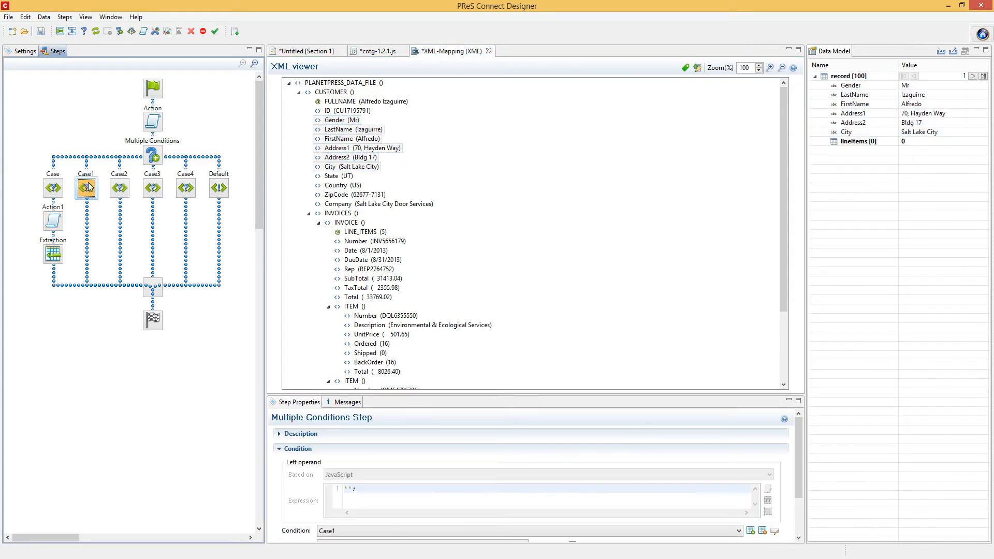
click(61, 183)
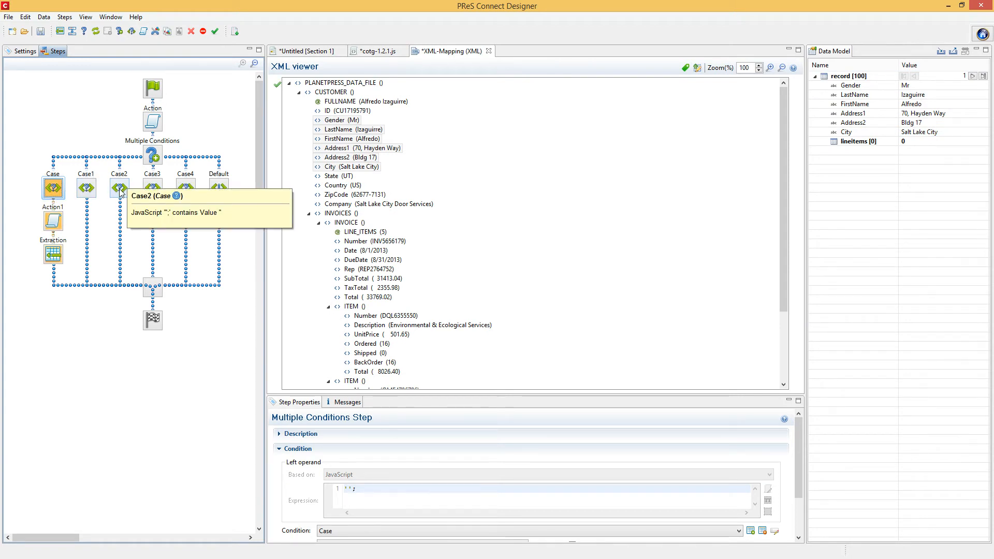
click(218, 187)
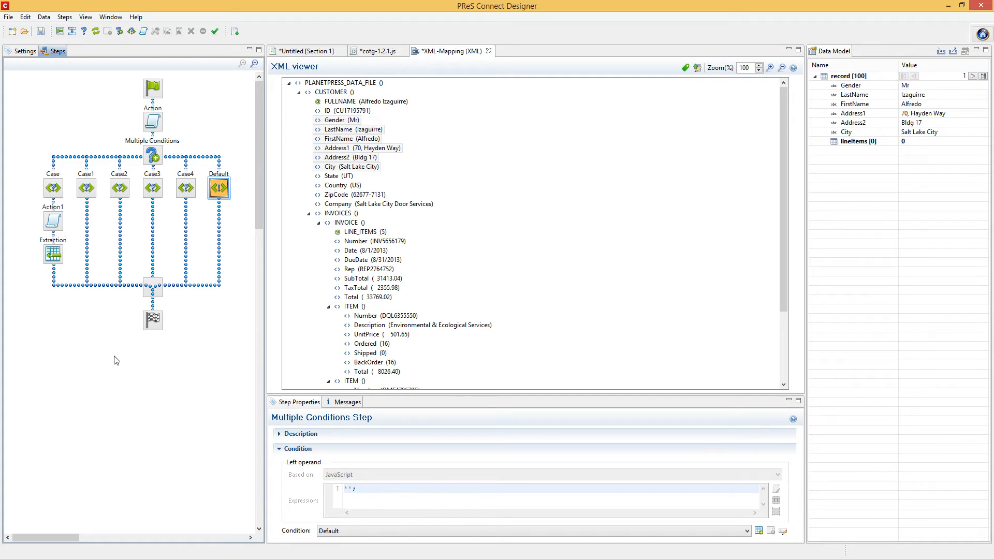
Step: Try $ as the currency sign in the Datamapper's default format preferences and apply the settings
click(110, 17)
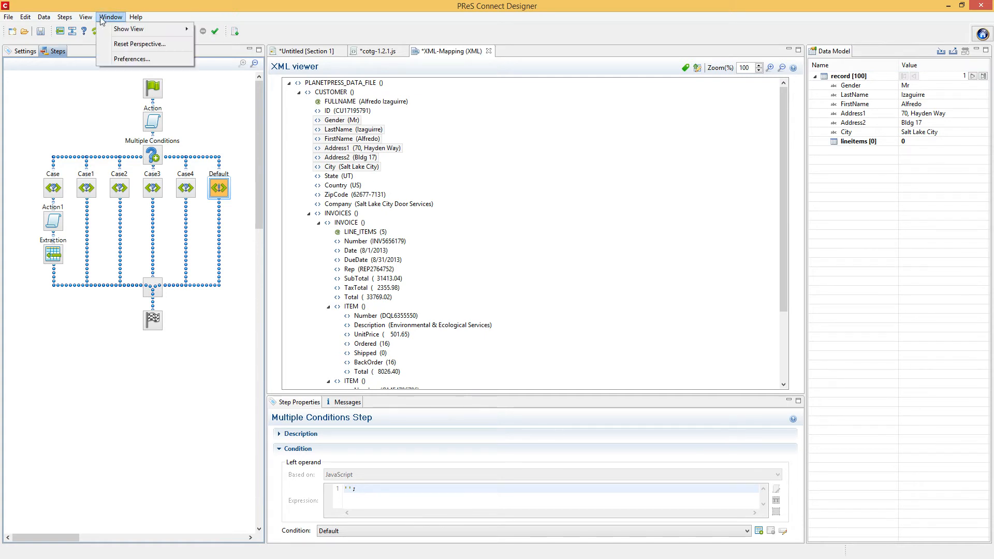
click(120, 59)
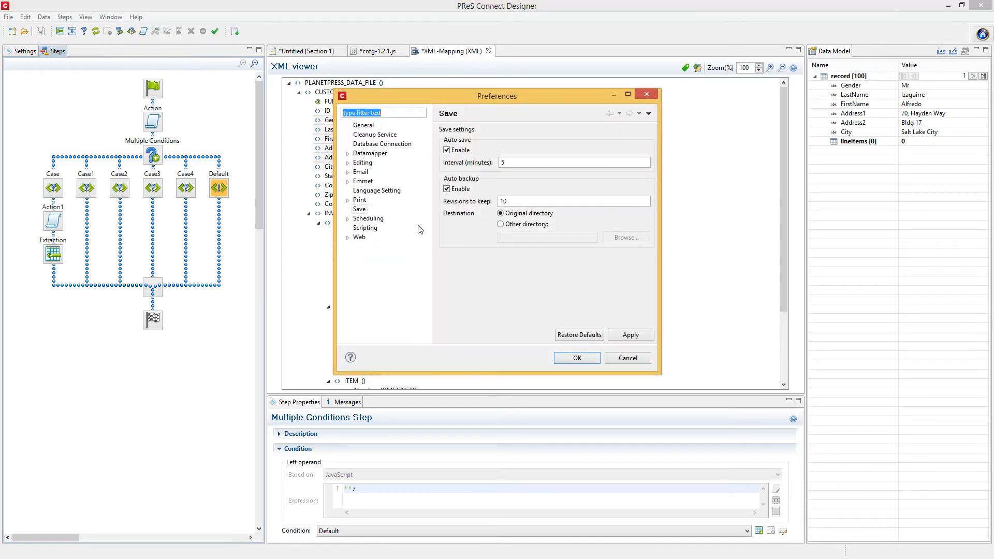
click(347, 238)
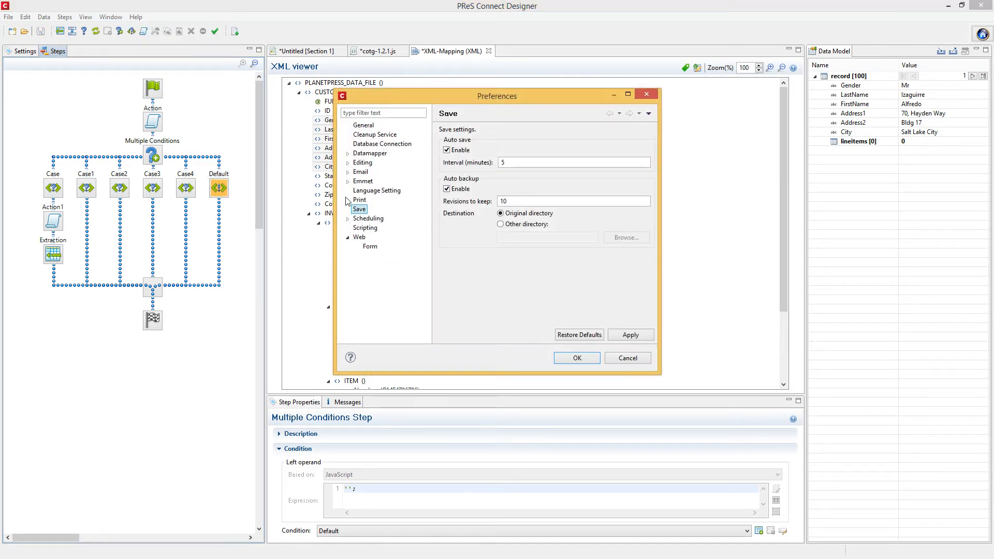
click(348, 154)
click(392, 171)
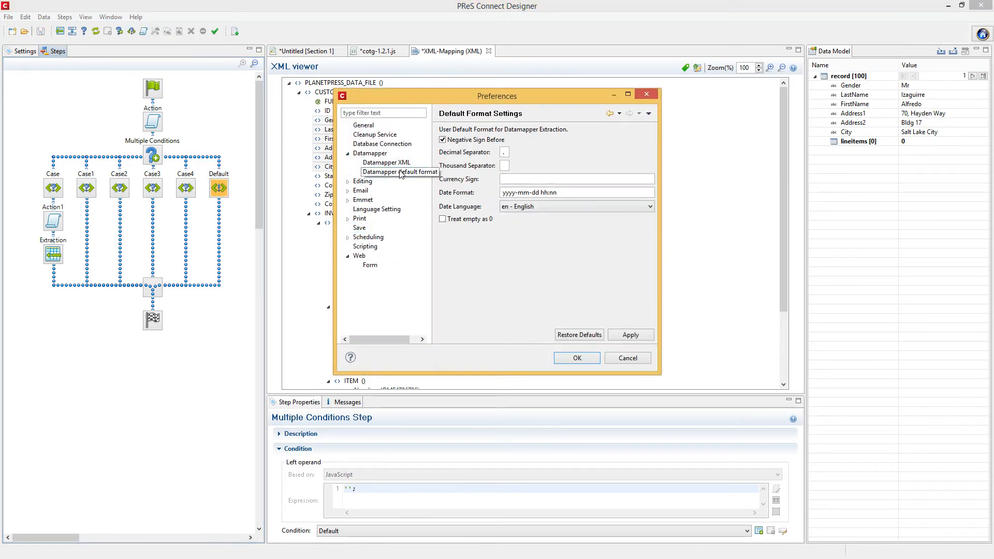
click(511, 178)
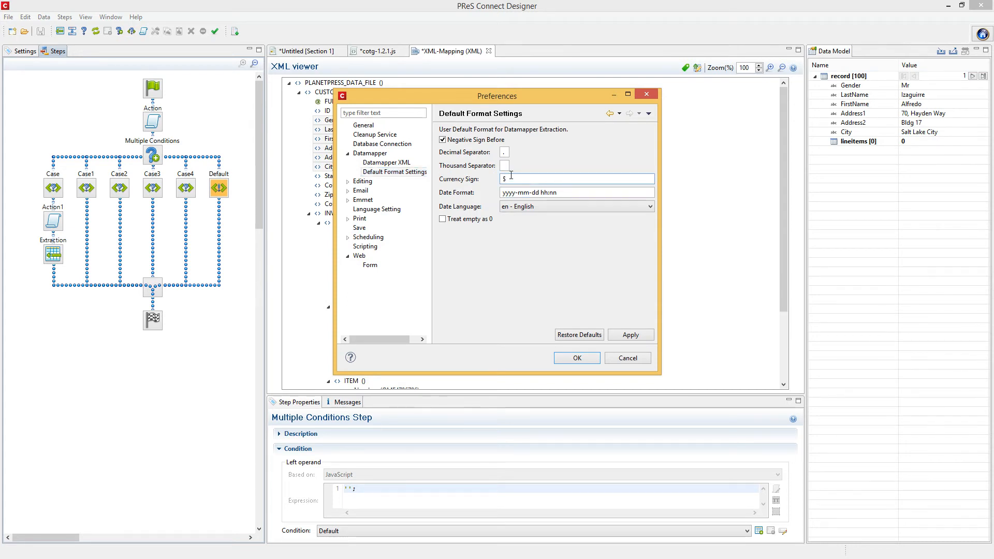
click(505, 167)
double_click(506, 166)
click(631, 335)
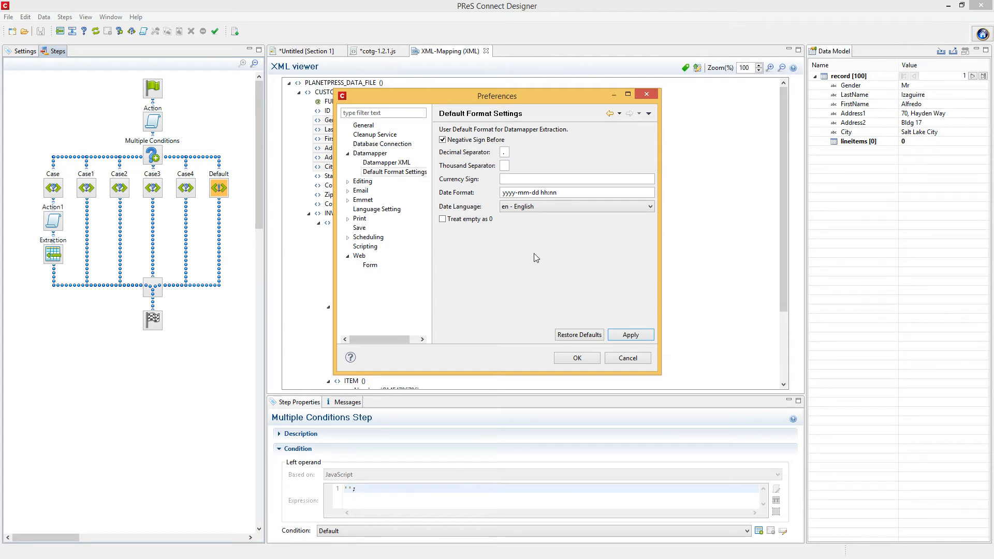
click(576, 358)
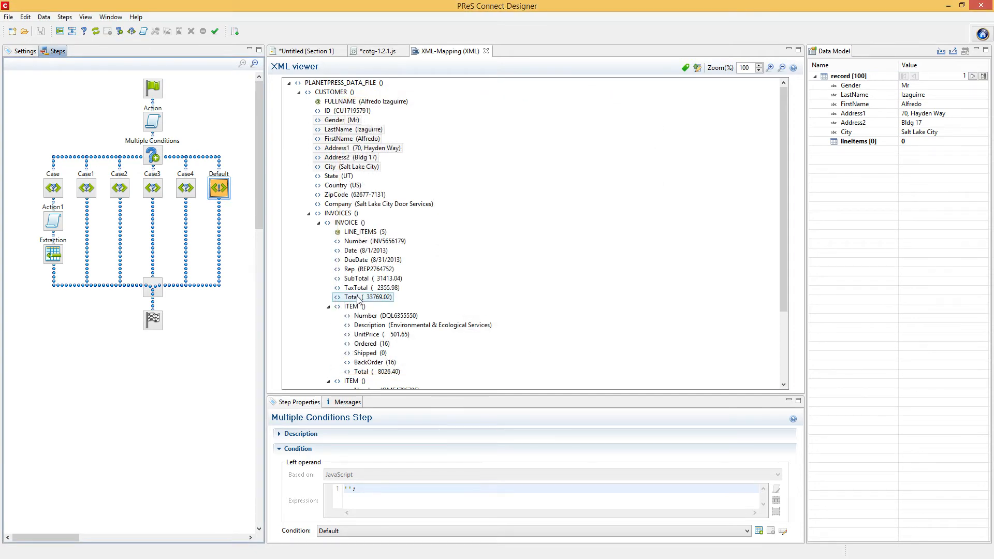
Step: Extract the invoice's Total into the record before the Multiple Conditions step and set the field's type to Currency
click(359, 298)
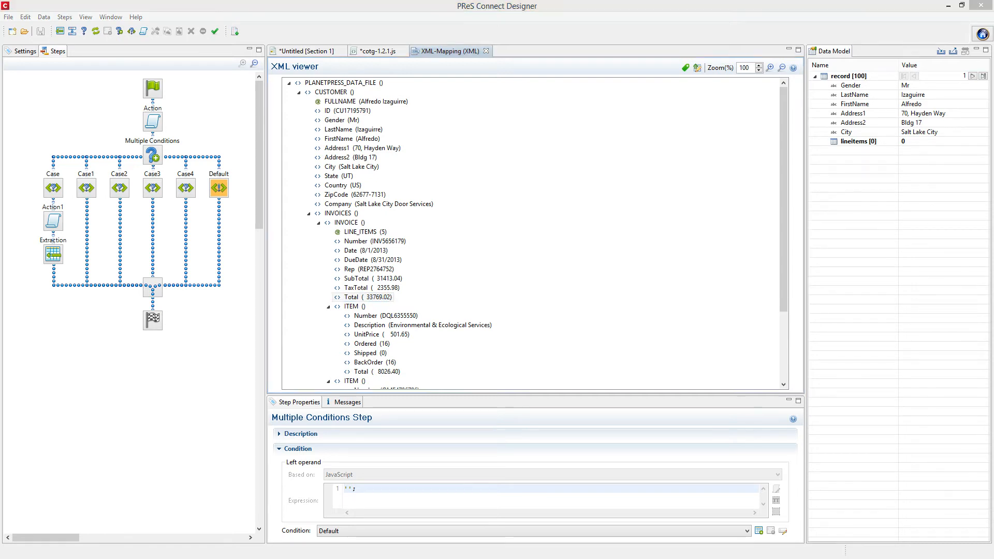
click(362, 298)
drag(844, 113, 840, 79)
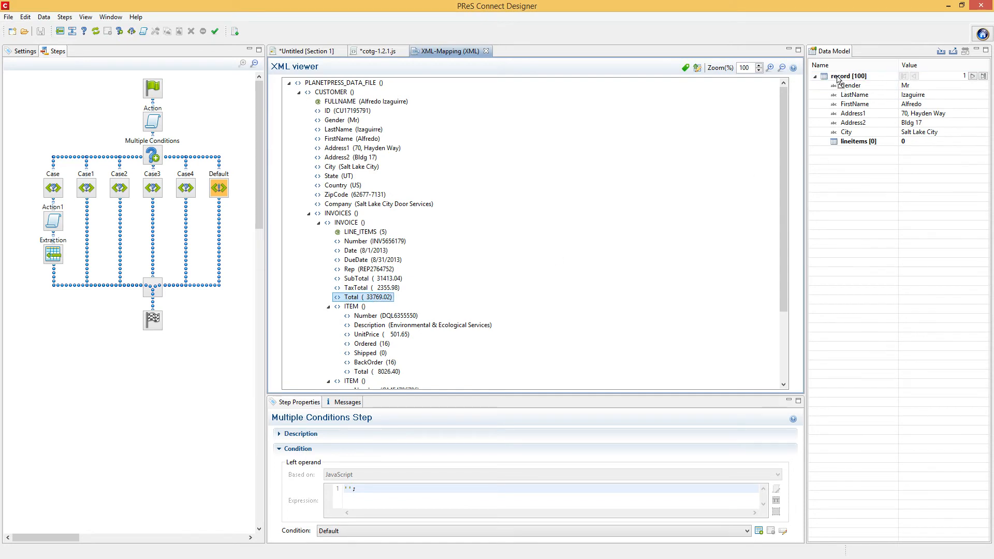
scroll(362, 515, down, 3)
drag(213, 207, 153, 140)
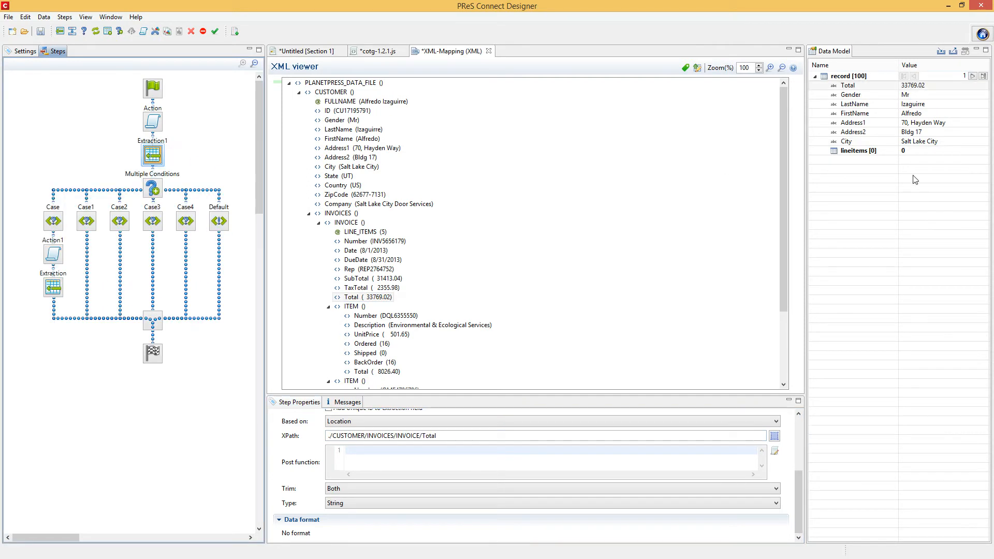
click(712, 501)
click(745, 448)
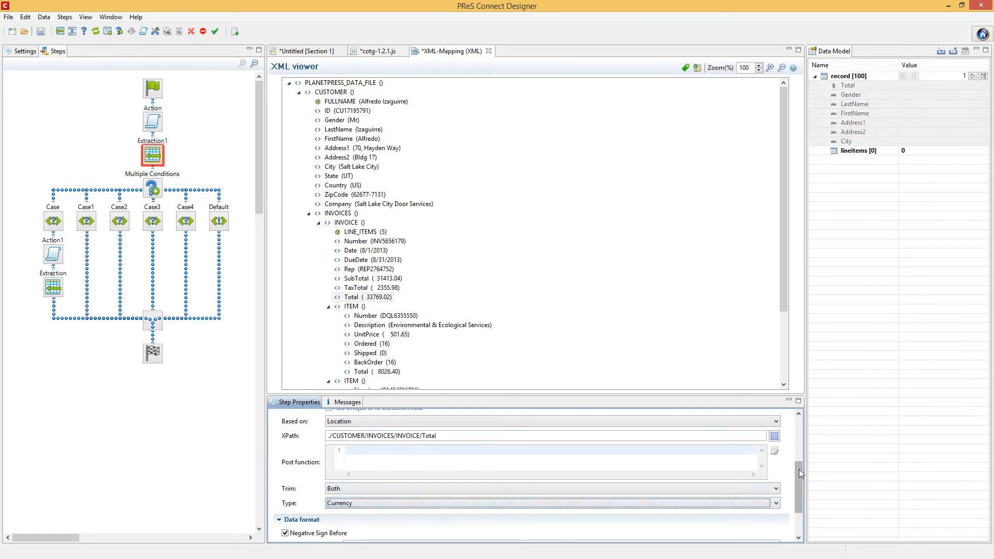
Step: Clear the currency sign in the Total field's data format and review the field's extraction settings
drag(798, 469, 798, 512)
drag(360, 522, 260, 500)
key(BackSpace)
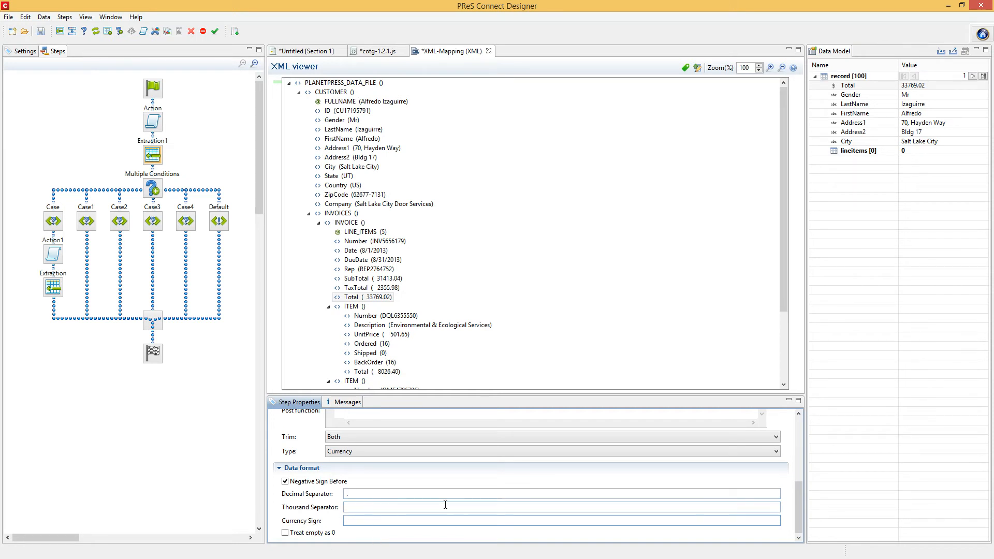
click(353, 509)
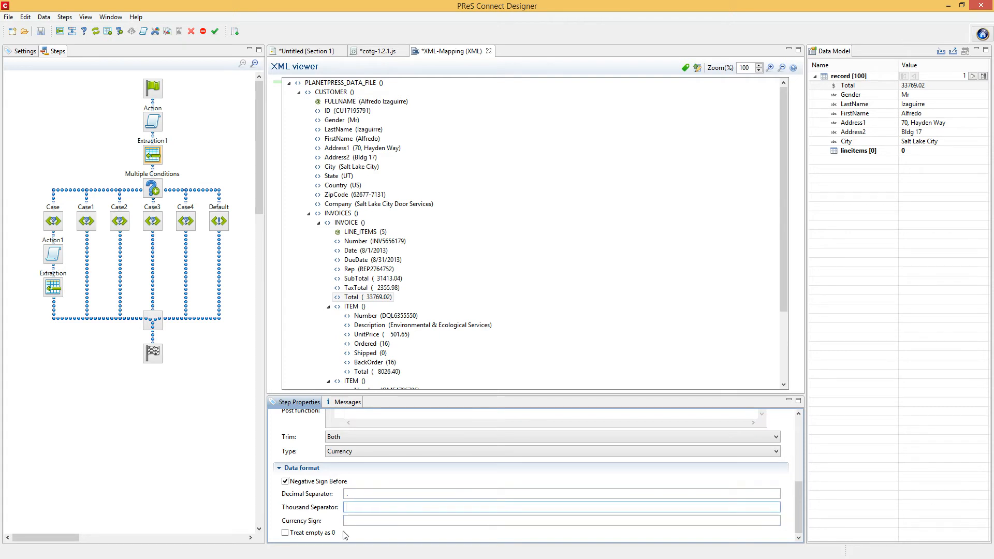
click(360, 519)
click(874, 87)
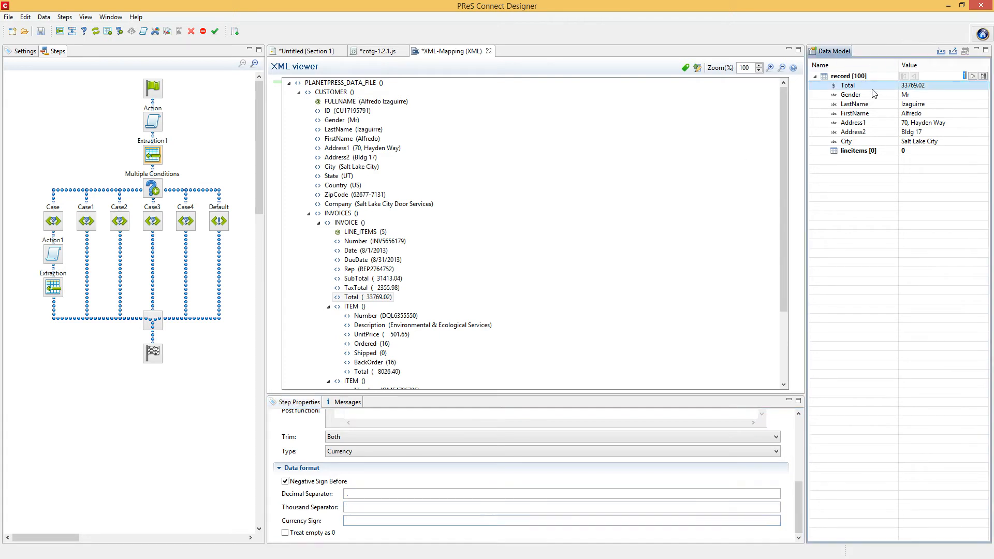
click(874, 94)
click(871, 87)
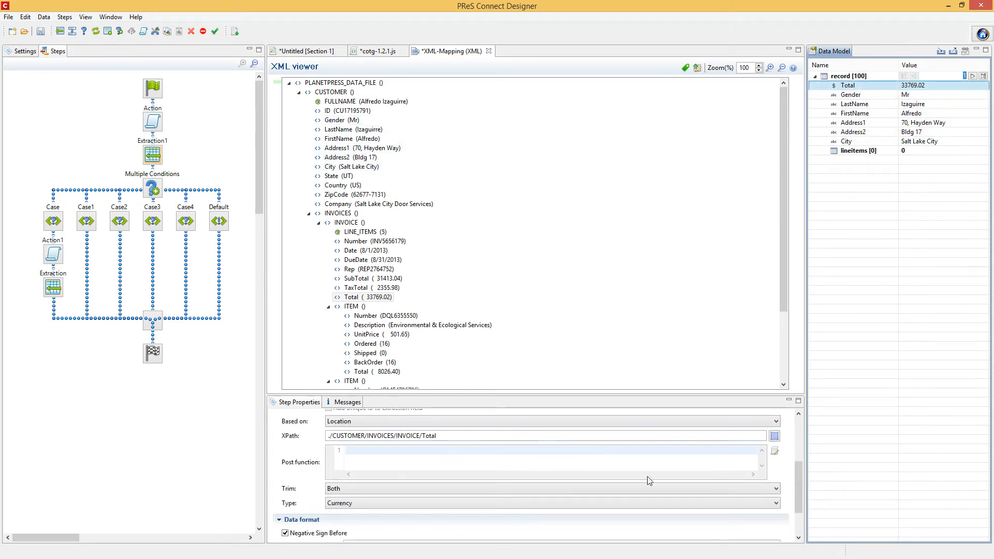
drag(799, 471, 799, 497)
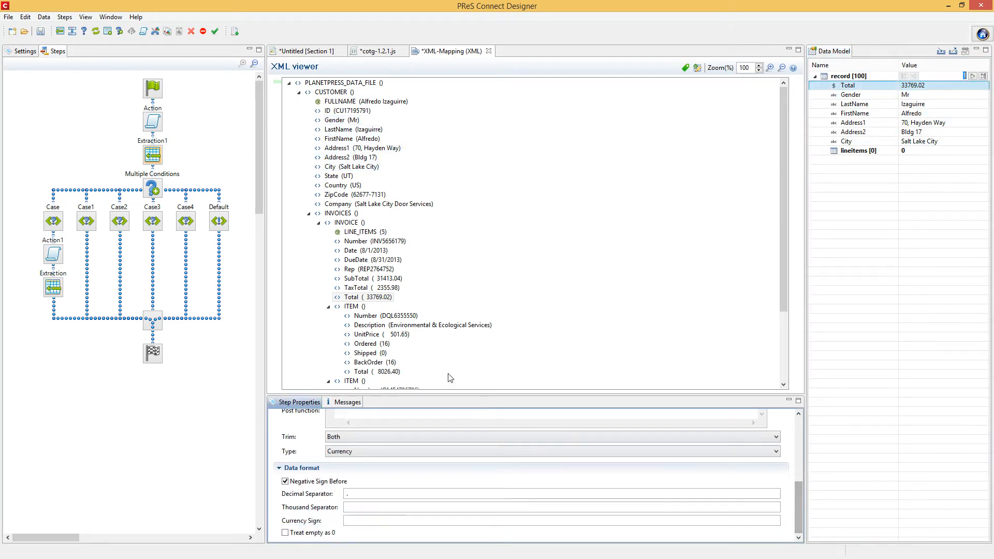
Step: Extract the first item's Total into the record as a Currency field, leaving its currency sign and thousand separator empty
click(850, 104)
drag(850, 104, 851, 106)
click(498, 502)
click(390, 432)
scroll(461, 514, down, 2)
click(357, 521)
key(BackSpace)
click(357, 510)
key(BackSpace)
click(366, 521)
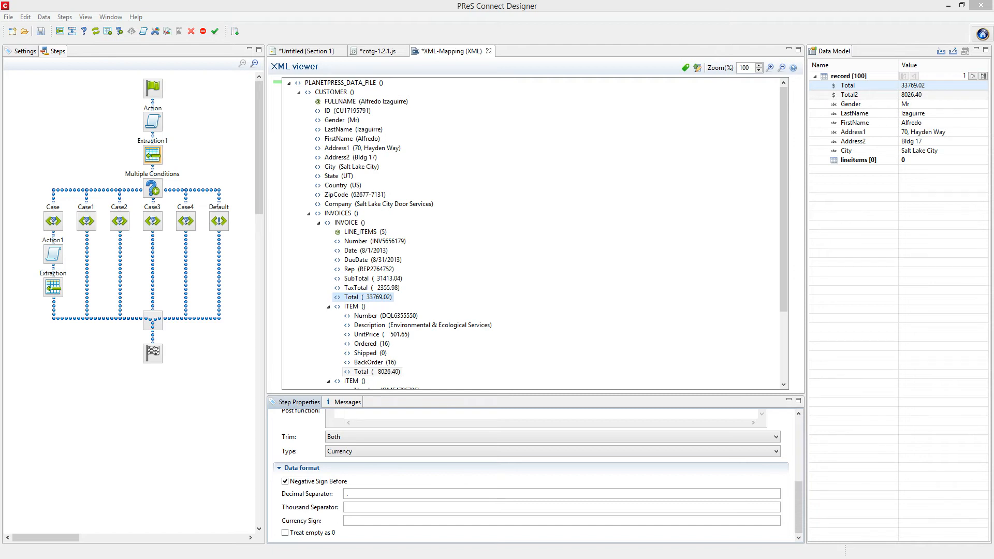
click(225, 2)
click(247, 3)
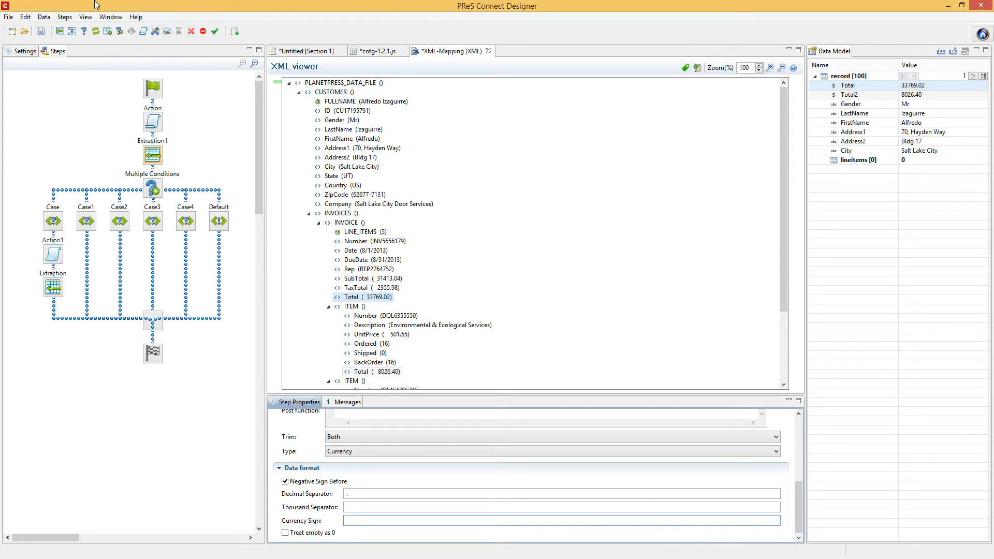
click(8, 18)
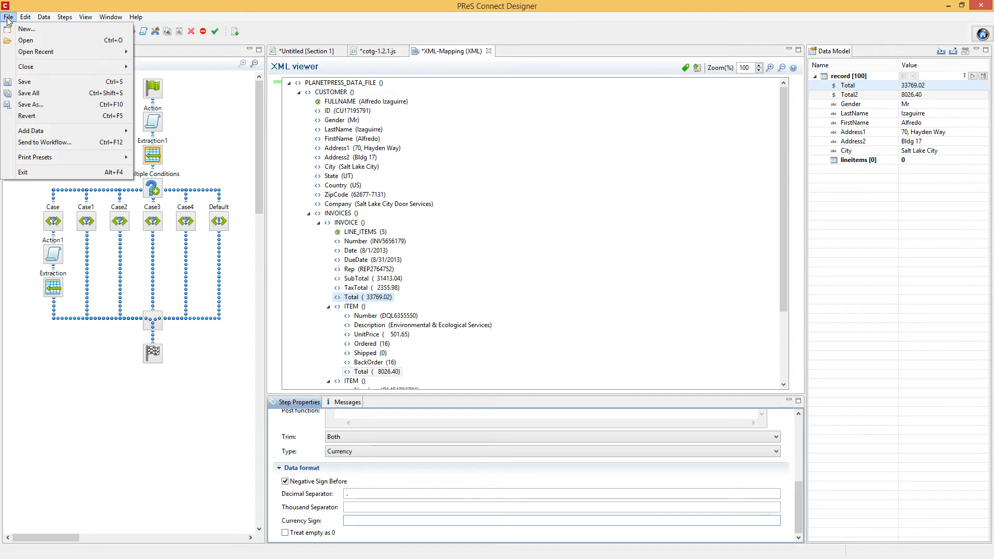
click(72, 3)
Step: Switch to the untitled Section 1 template and add a portrait Letter print context with 10mm margins
click(312, 52)
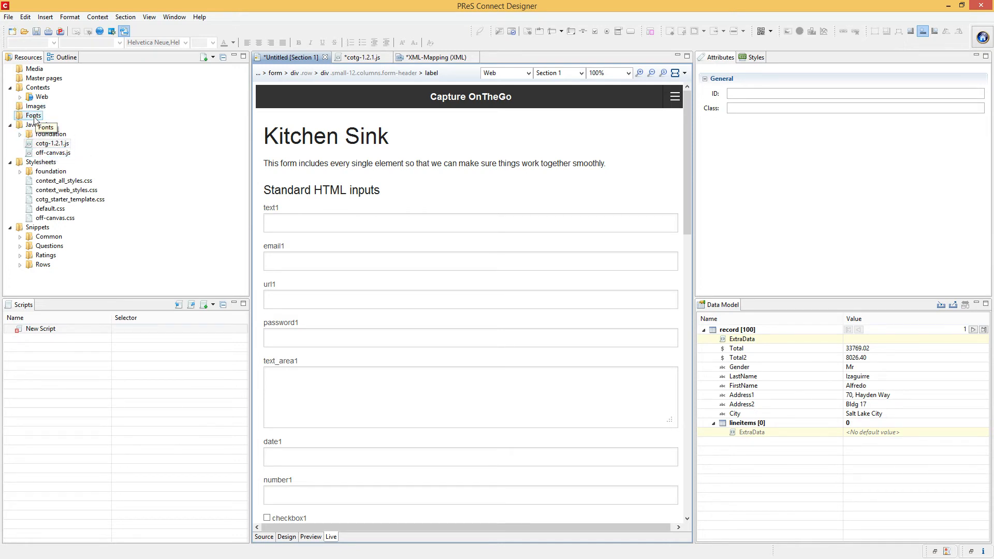
right_click(39, 88)
click(70, 96)
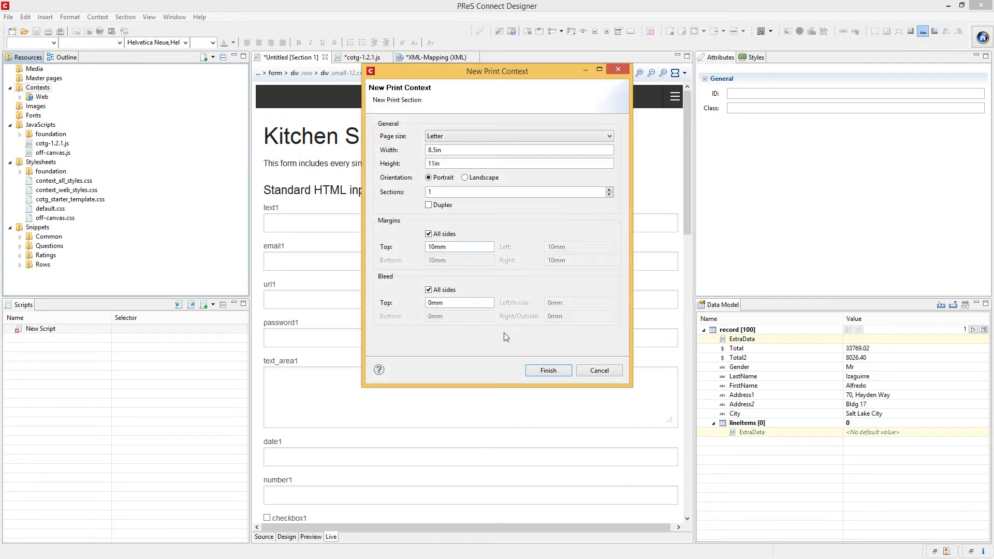
click(565, 371)
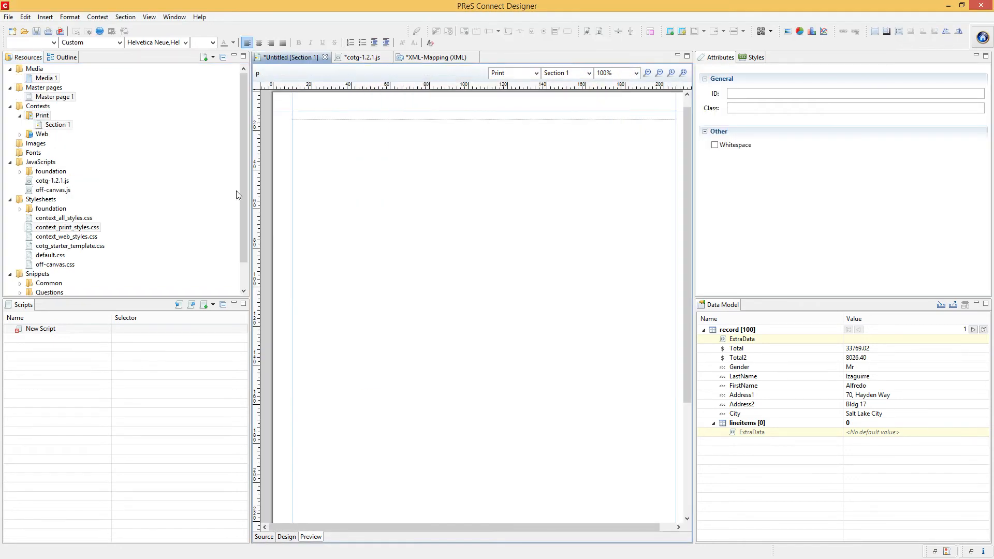
Step: Start a new output creation preset and proceed to its print options for the Generic PDF model
click(8, 17)
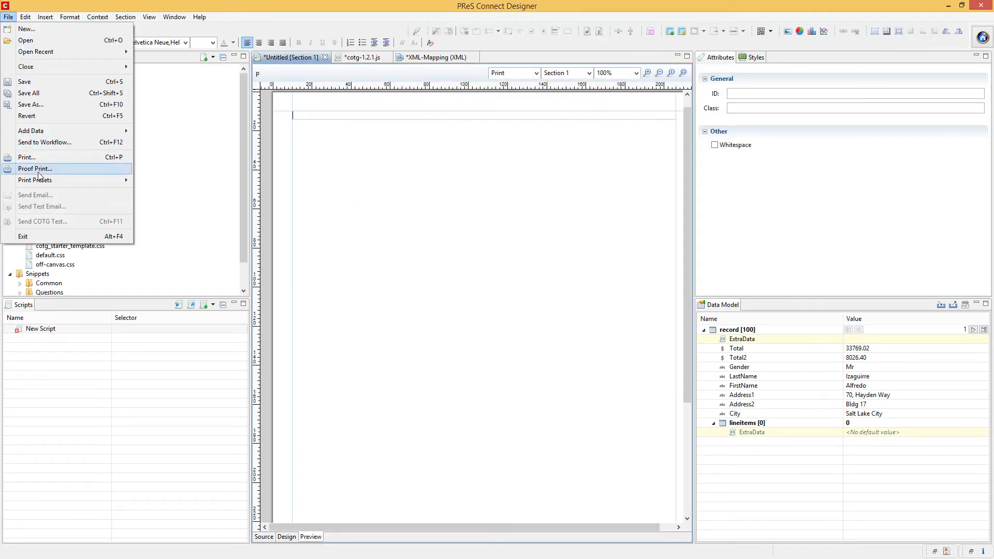
mouse_move(41, 180)
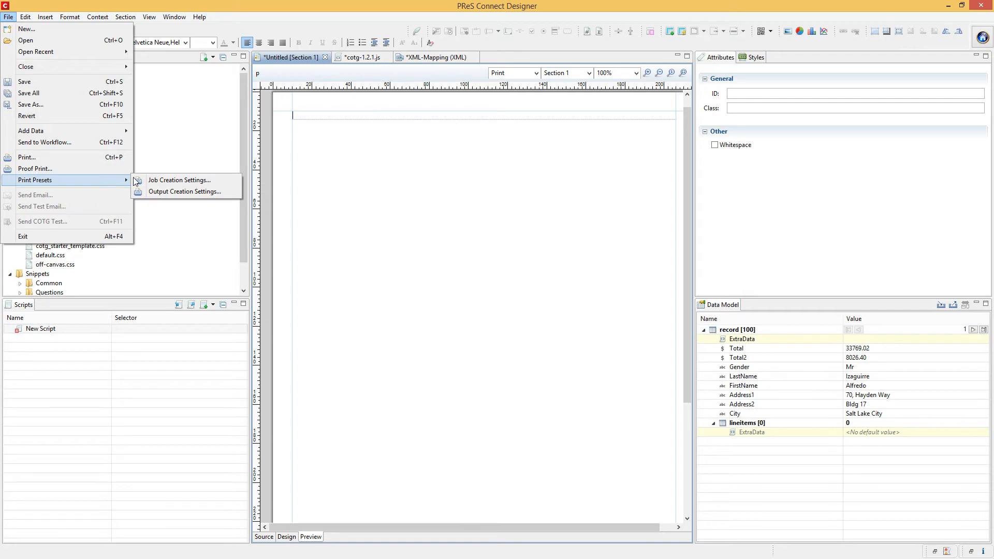
click(184, 192)
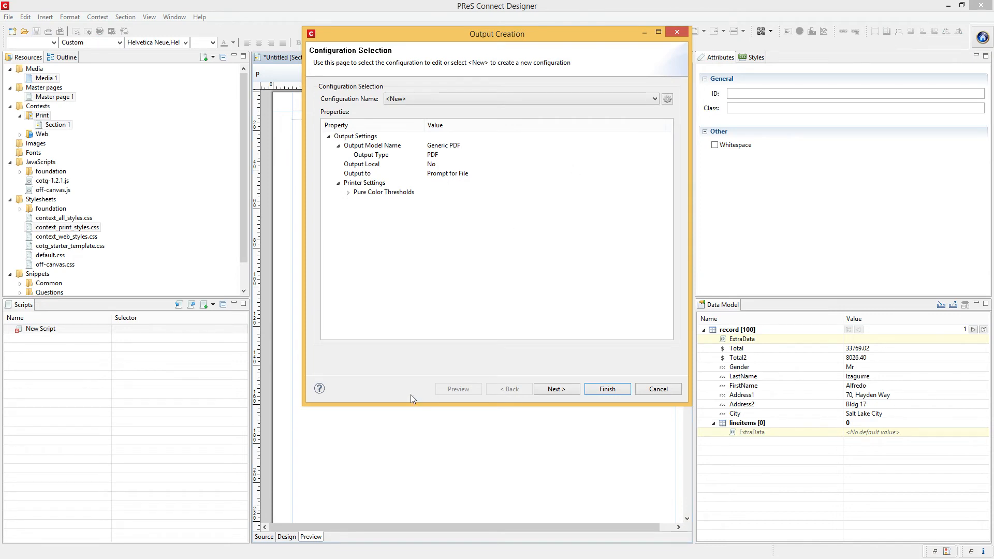
click(443, 98)
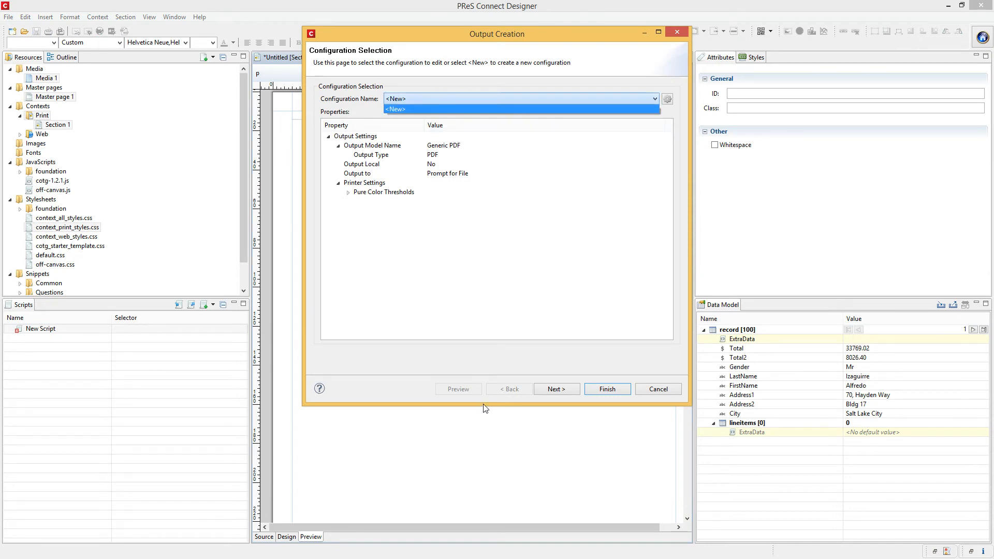
click(556, 389)
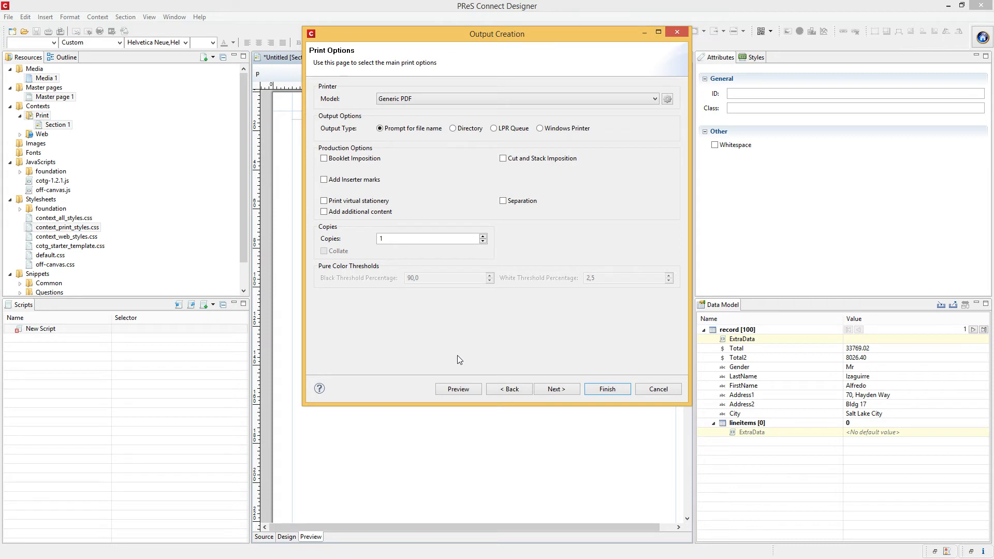
Step: Preview the output as a proof, page through several records and close the preview
click(462, 390)
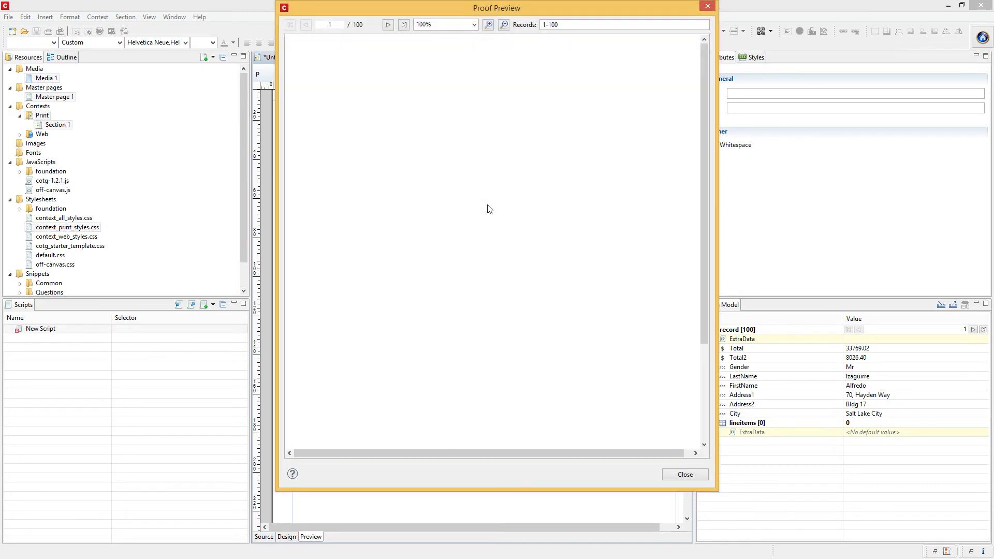
drag(703, 93, 683, 104)
click(388, 24)
click(388, 24)
click(388, 25)
click(389, 24)
click(388, 25)
click(388, 25)
click(707, 6)
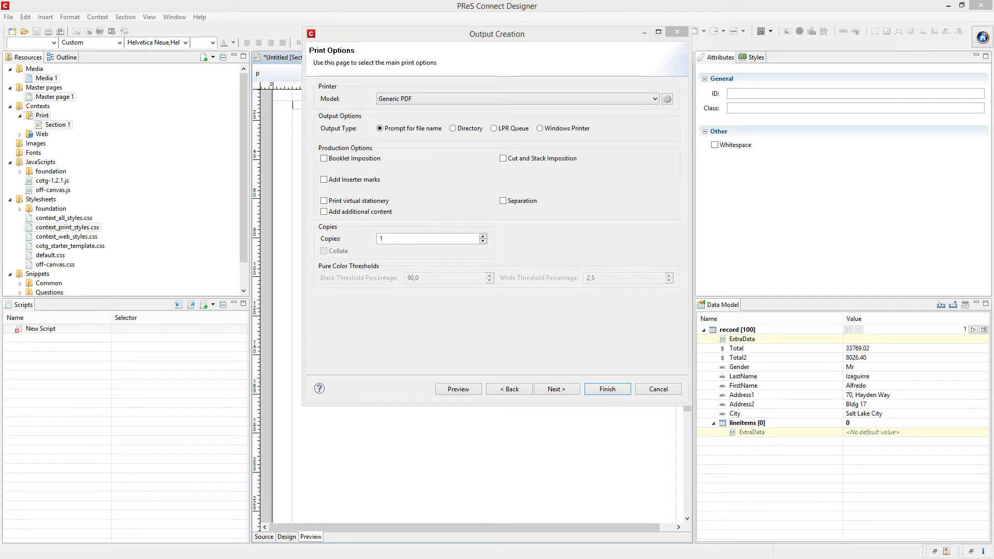
Step: Enable Cut and Stack Imposition for the output preset and proceed to the imposition options
click(444, 168)
click(520, 158)
click(559, 387)
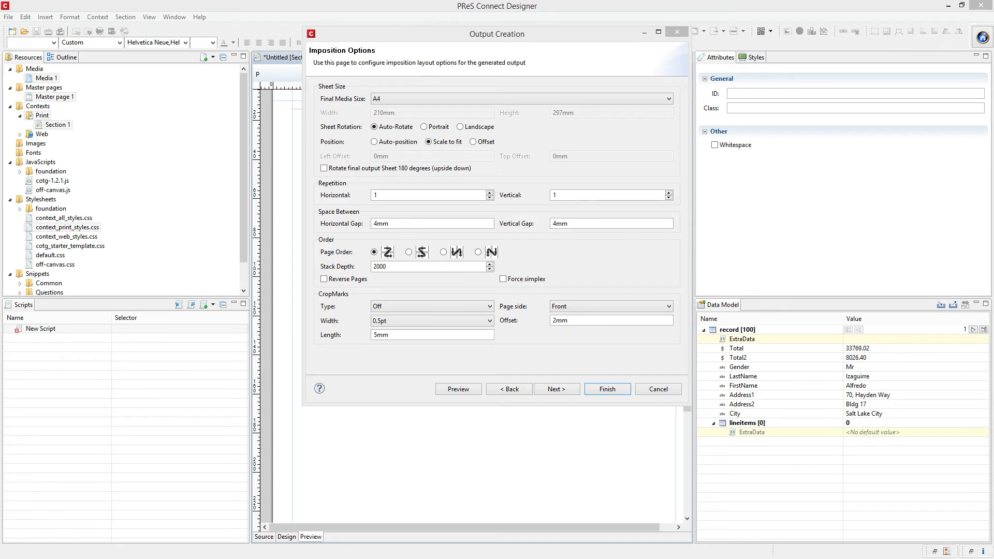
Step: Set the imposition position to Offset, with a 10mm left offset and a 10mm top offset
click(473, 142)
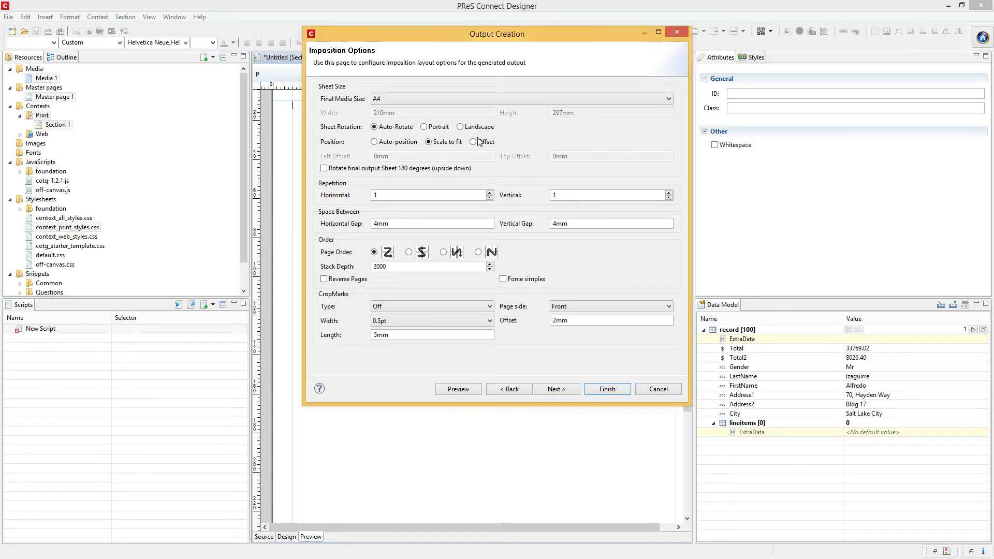
key(Tab)
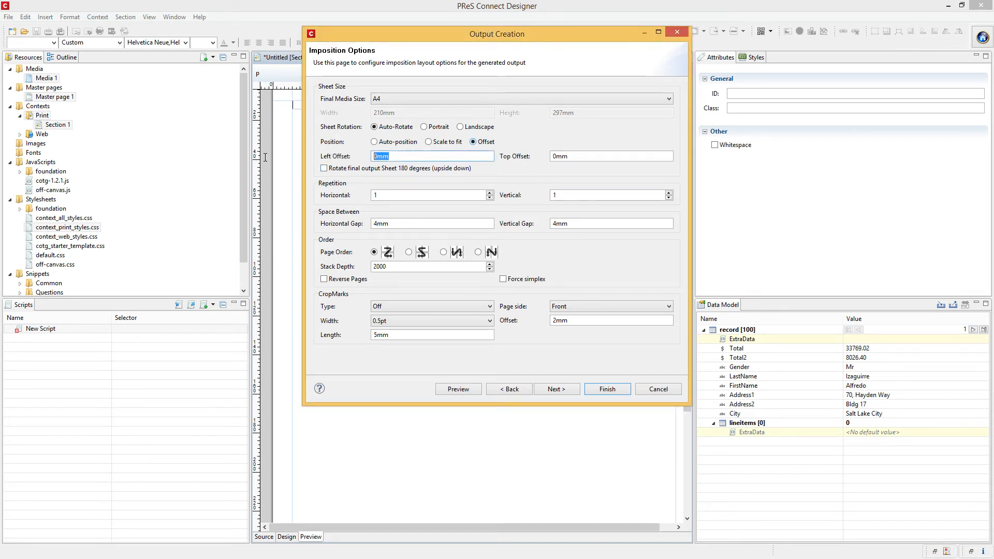
key(Tab)
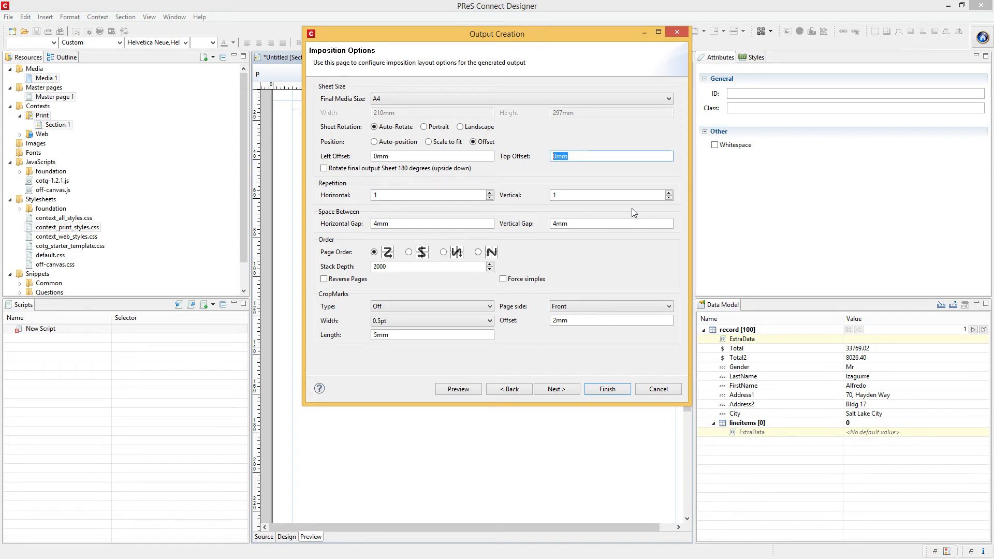
click(430, 223)
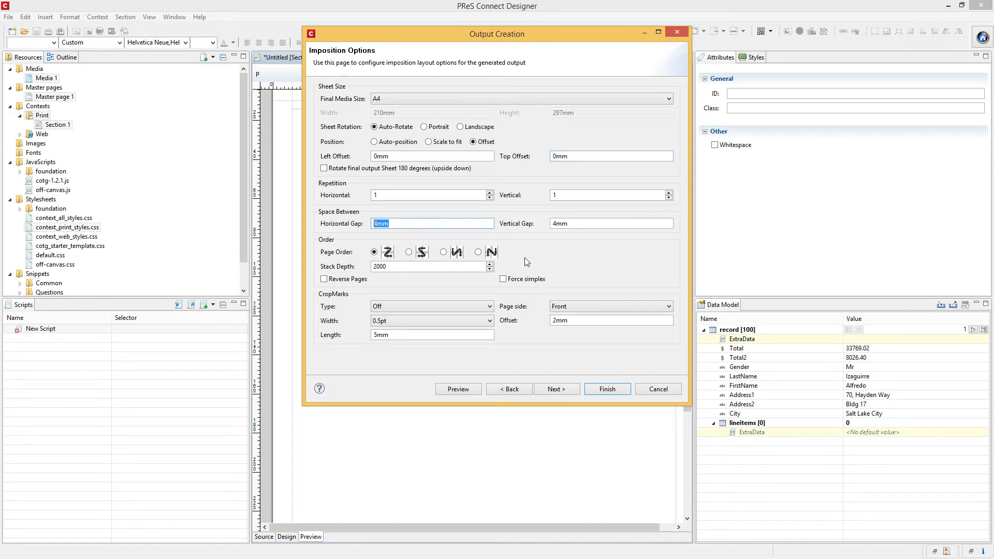
click(376, 155)
key(Home)
text(1)
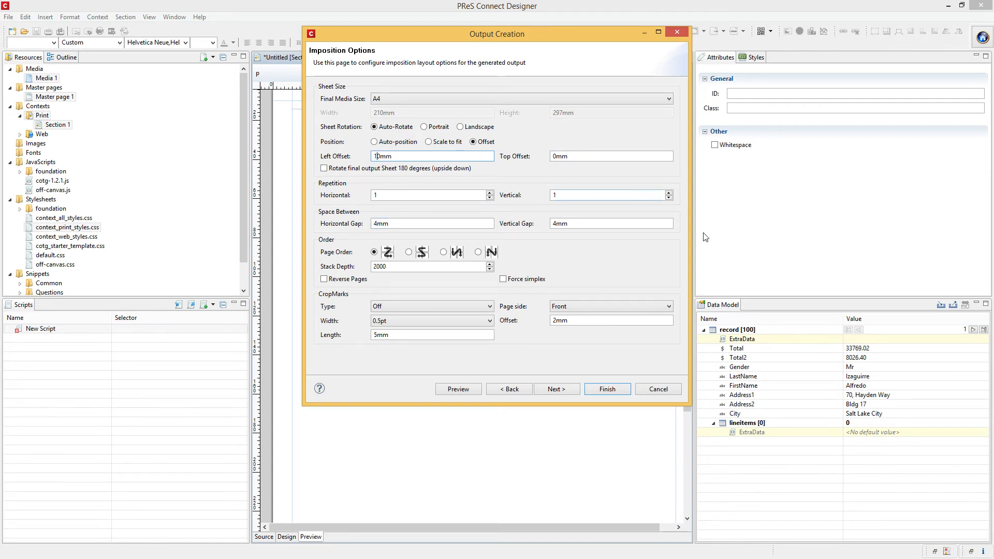
click(553, 156)
text(1)
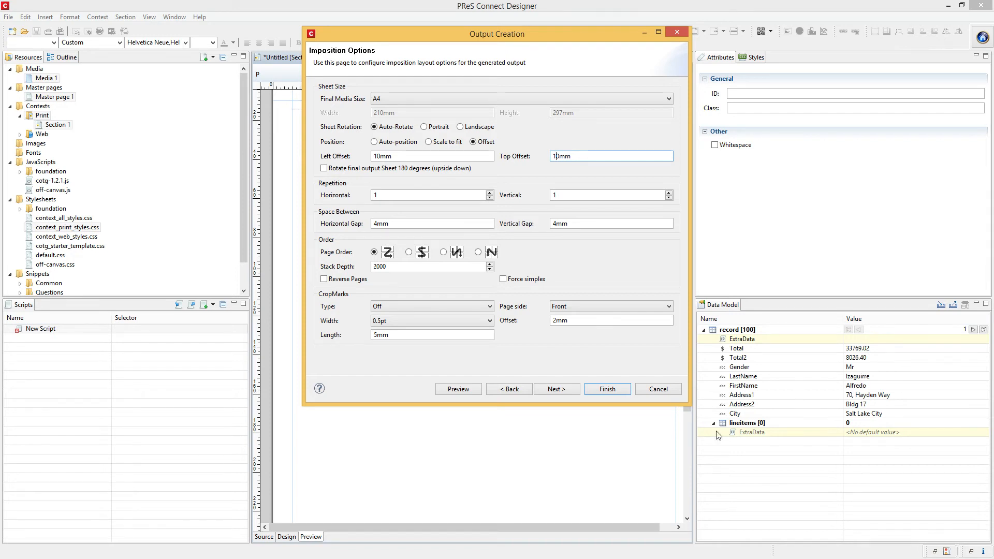
Step: Return to the print options, enable additional content, and proceed to the Additional Content page to view its categories
click(509, 389)
click(352, 212)
click(562, 391)
click(559, 391)
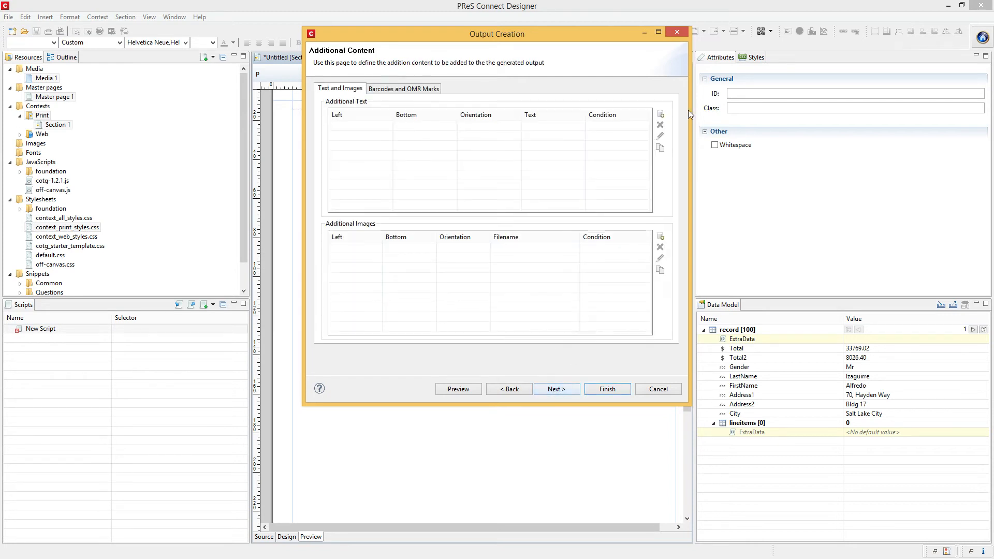
click(400, 91)
click(357, 90)
Step: Examine the settings for additional images and text, including once-per-sheet output and the available text metadata fields, and discard the entries
click(661, 236)
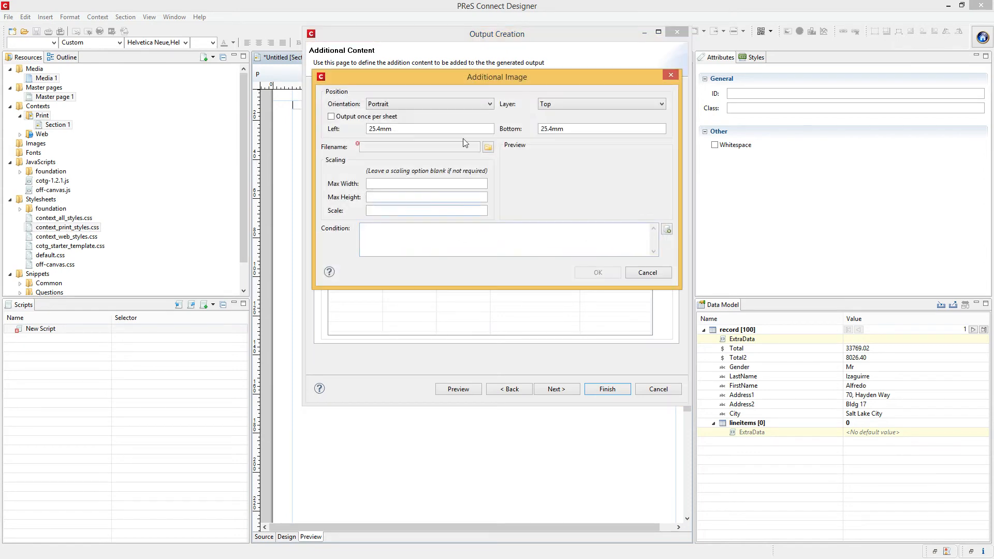
click(651, 275)
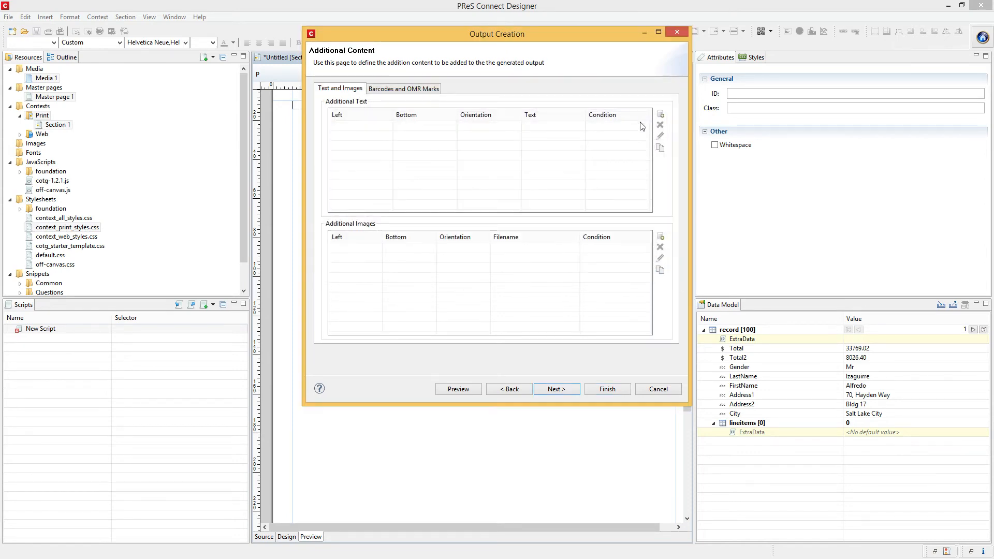
click(659, 115)
click(561, 105)
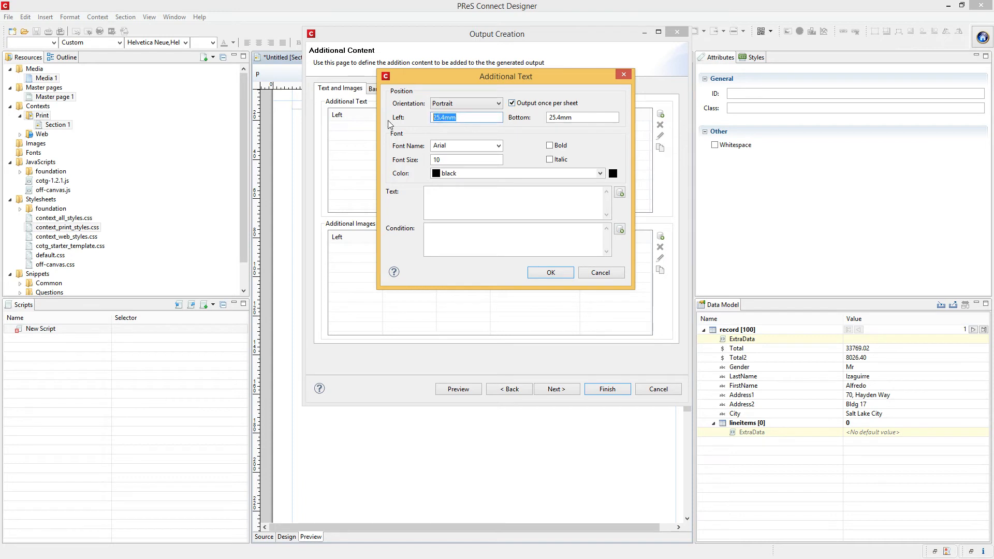
click(449, 106)
click(449, 113)
double_click(456, 113)
click(463, 253)
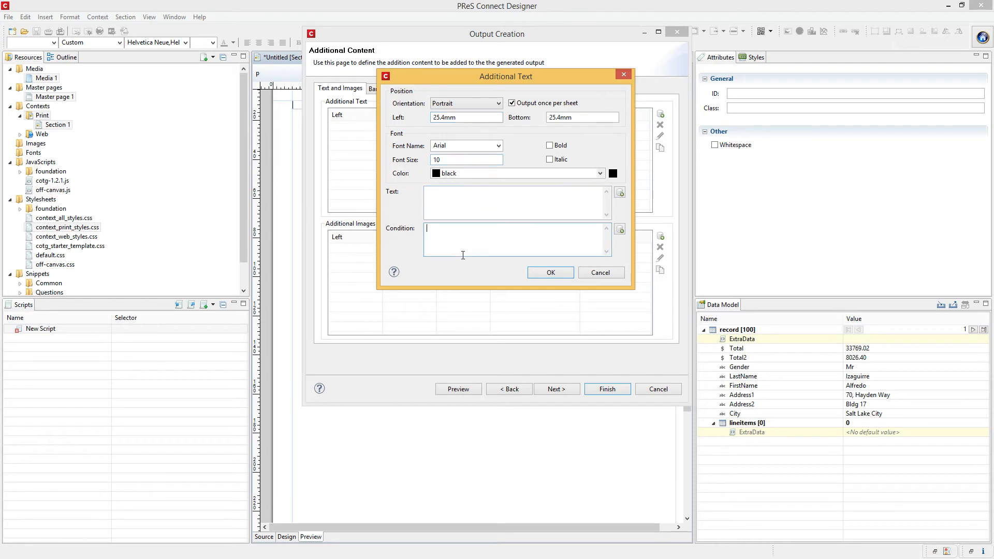
click(619, 193)
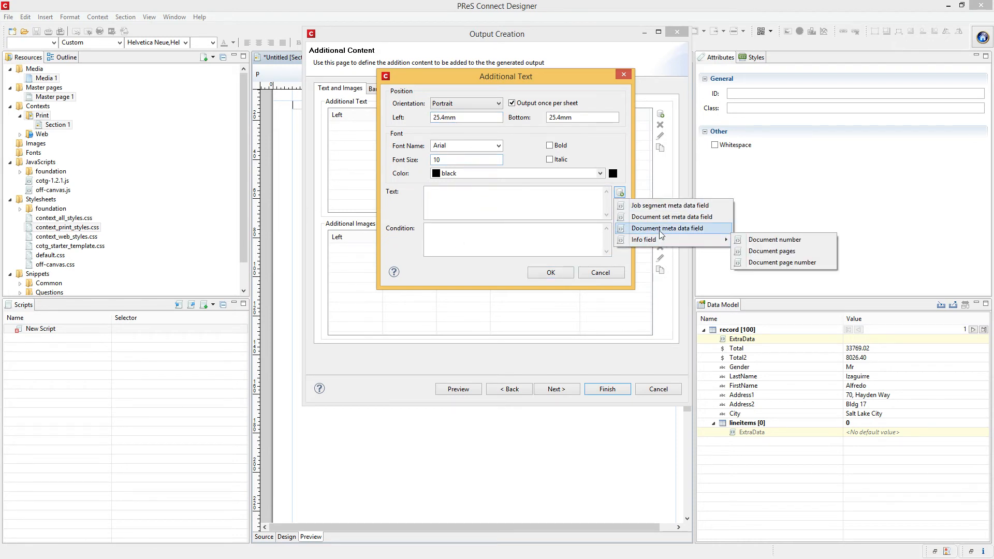
click(507, 231)
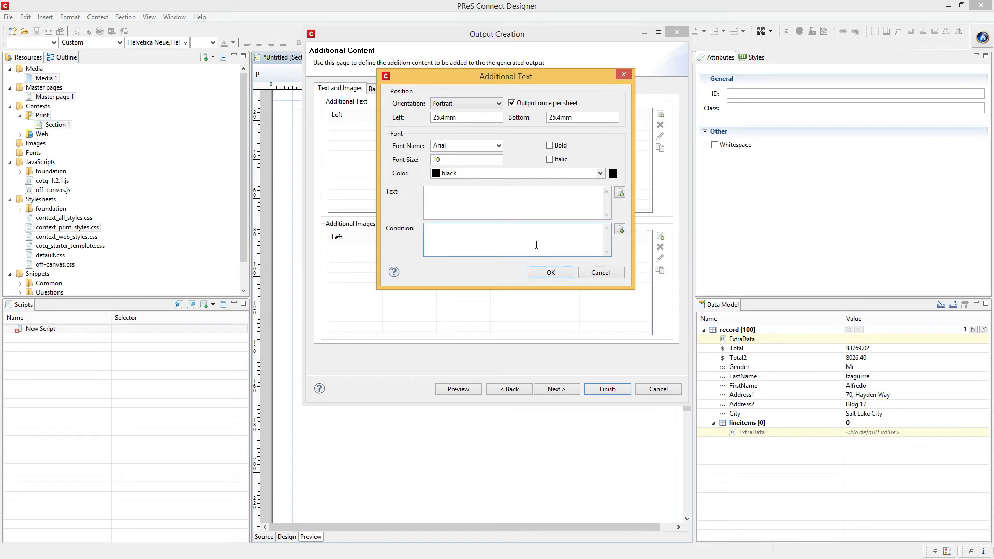
click(601, 273)
Step: Check the once-per-sheet option for an additional image and a Code 128 barcode, discarding both entries
click(660, 236)
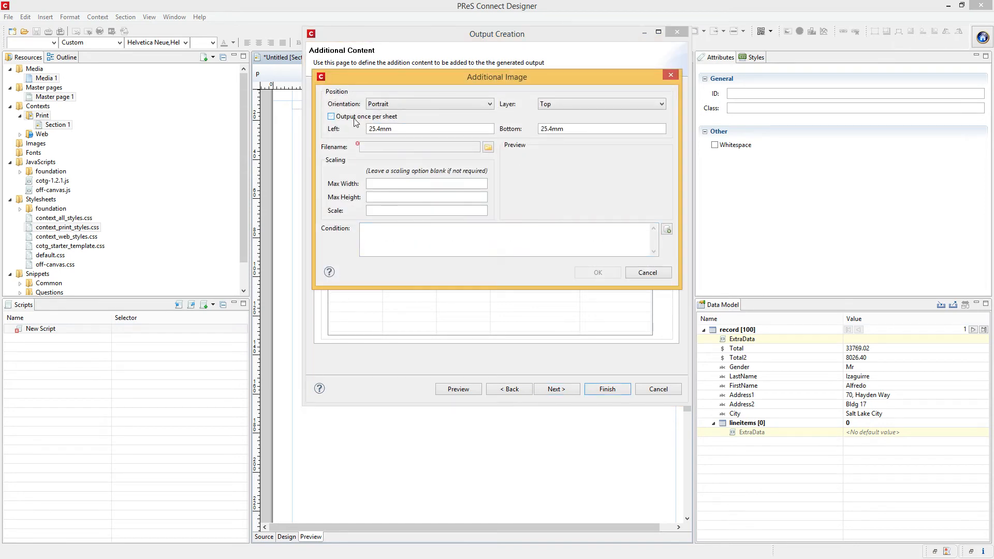
click(666, 272)
click(397, 89)
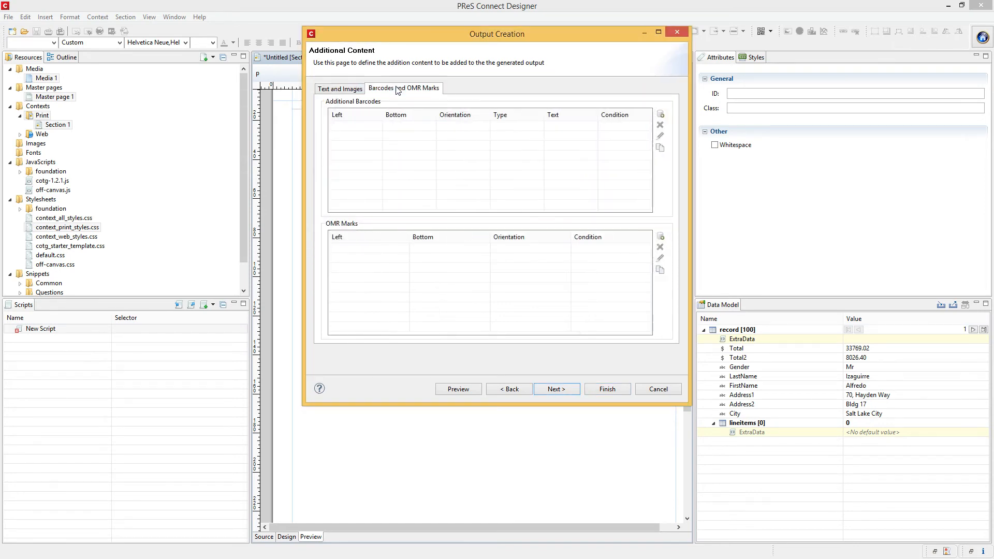
click(660, 114)
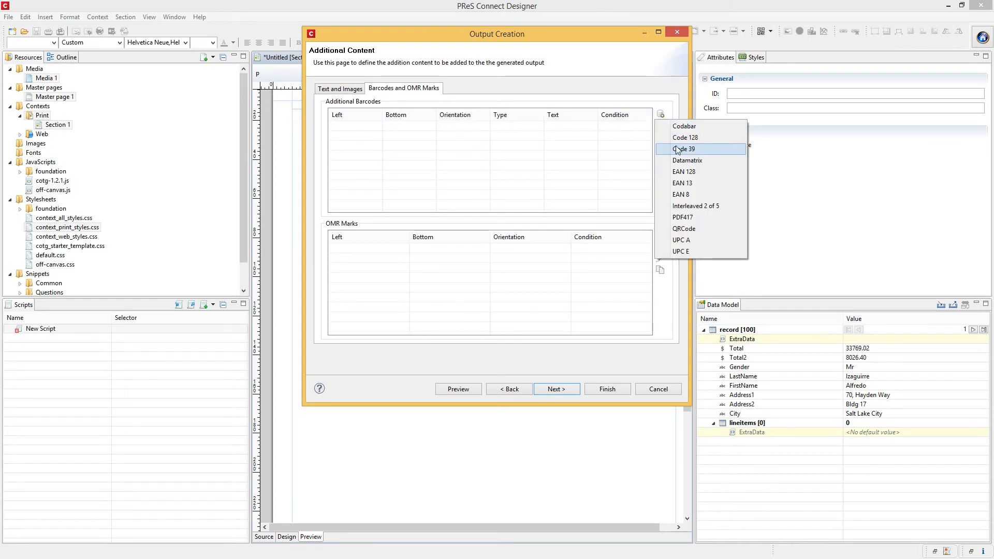
click(675, 139)
click(545, 97)
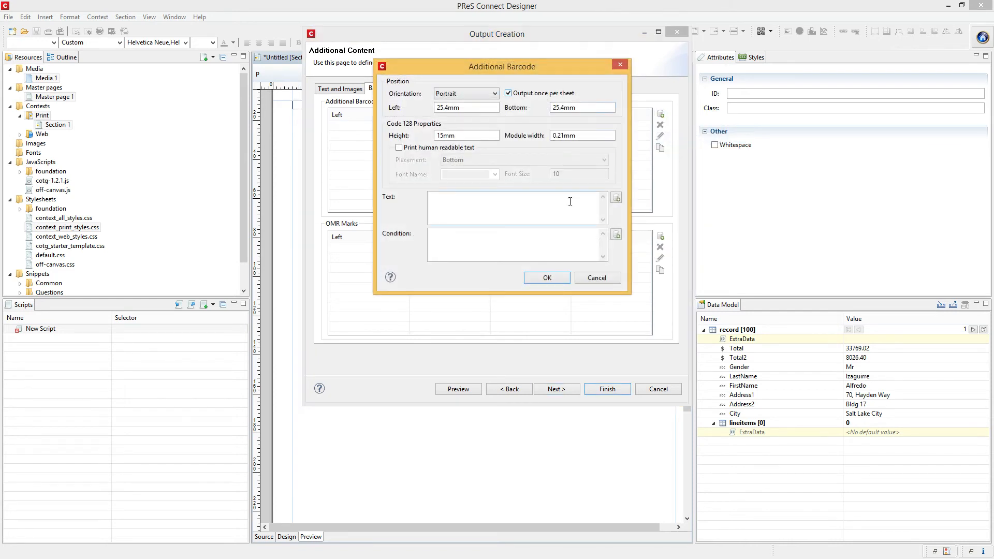
click(605, 279)
Step: Try the once-per-sheet output option on a new OMR mark and discard the mark
click(660, 236)
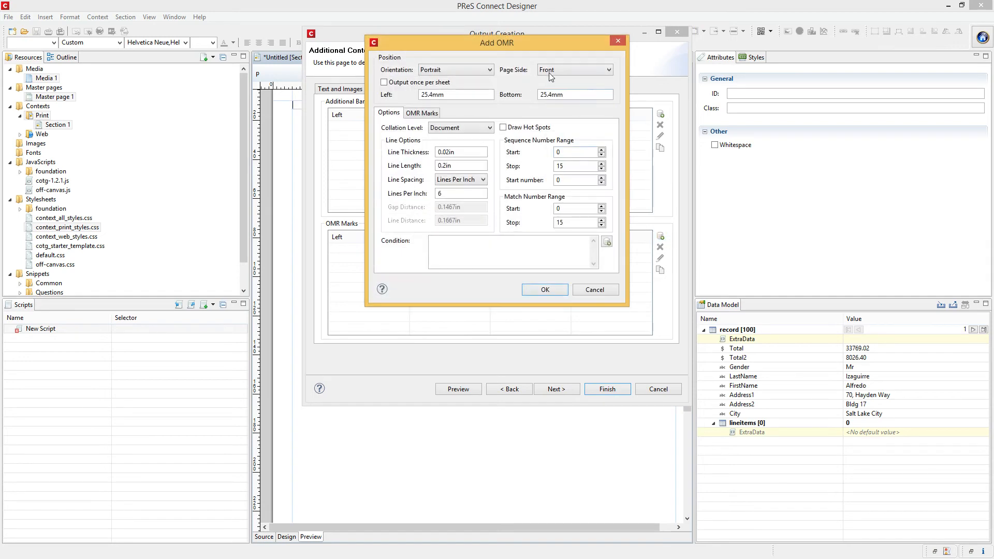
click(426, 83)
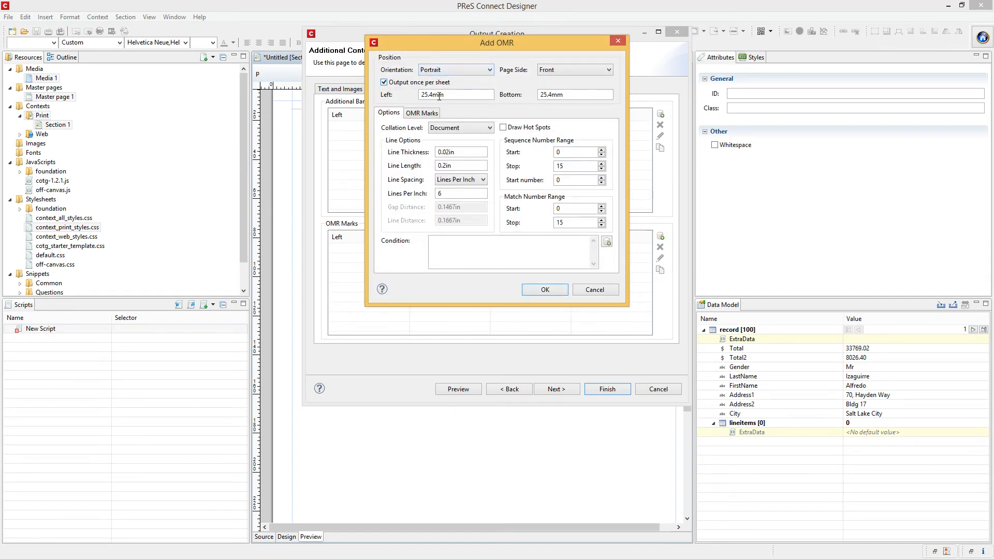
click(602, 292)
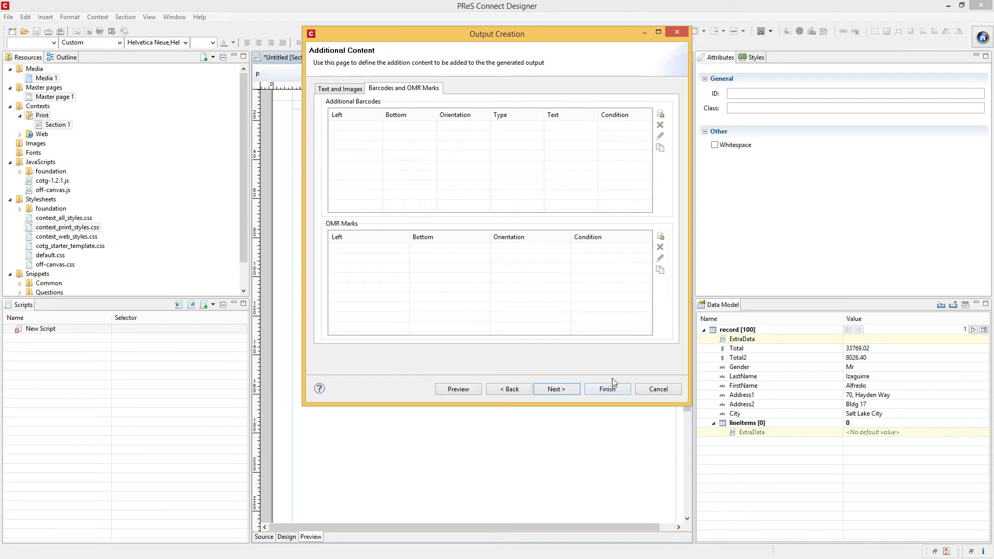
Step: Enable inserter marks in place of additional content and Cut and Stack Imposition, and proceed to the inserter options
click(510, 390)
click(510, 389)
click(349, 179)
click(347, 213)
click(504, 159)
click(557, 392)
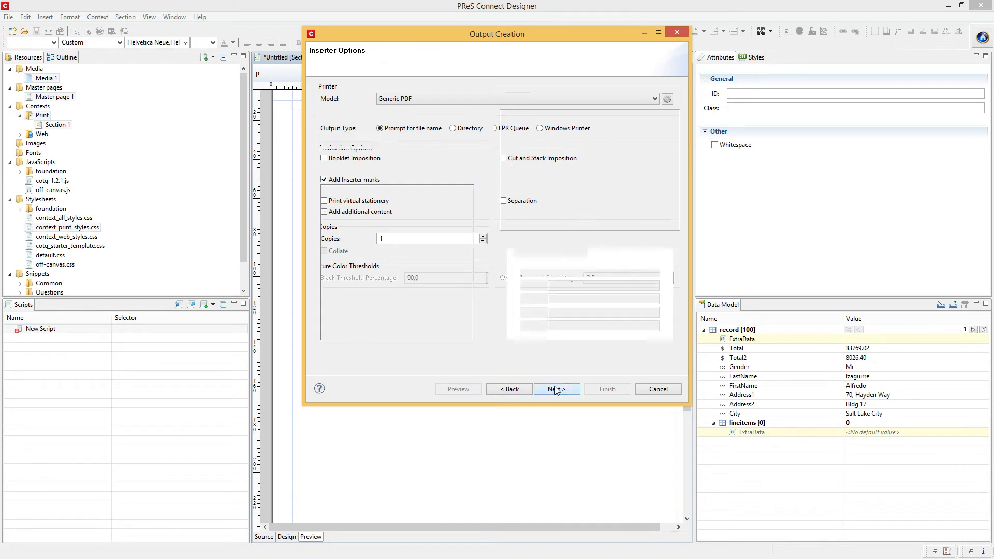
Step: Choose the Pitney Bowes DI900/DI950 Barcode (Tower) inserter model, view its custom OMR options, and cancel the output preset
click(420, 85)
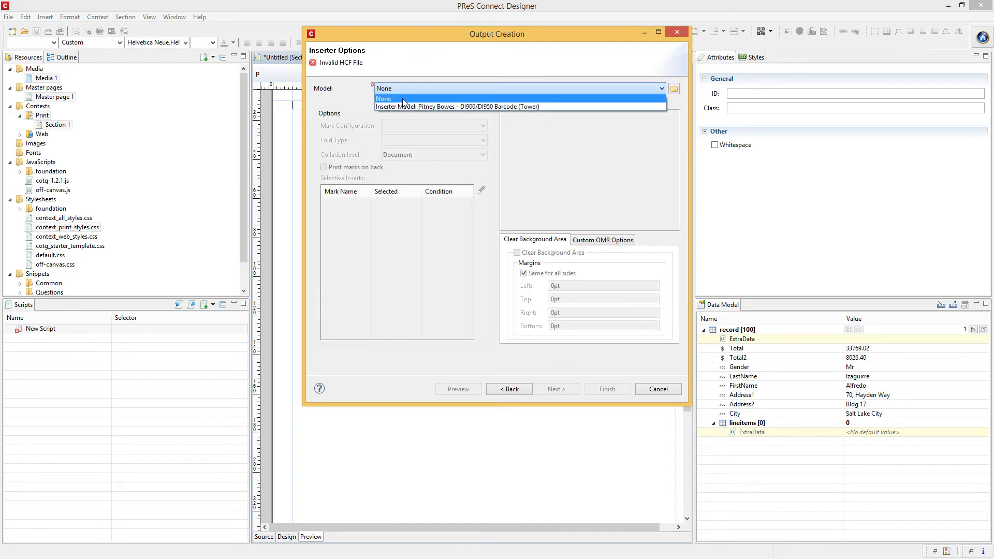
click(402, 97)
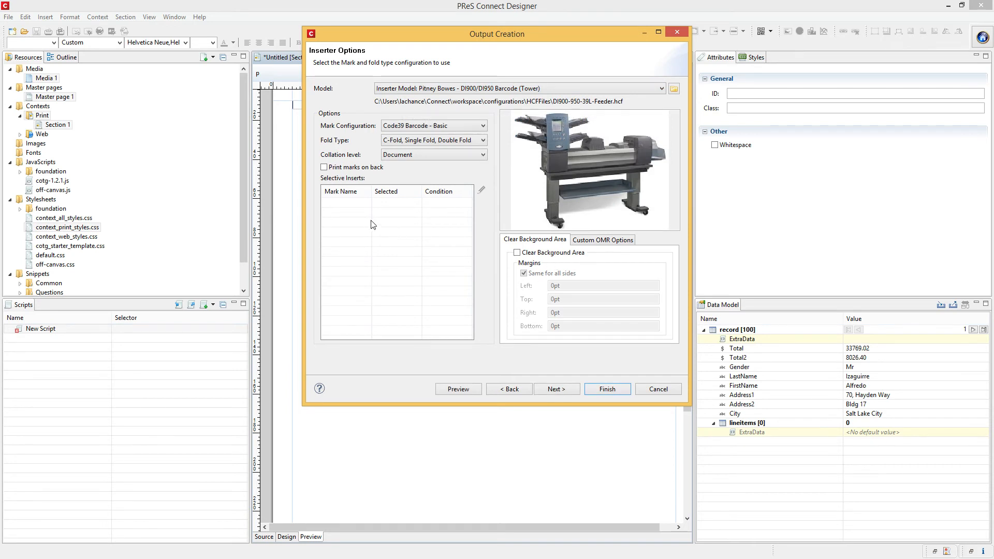
click(572, 241)
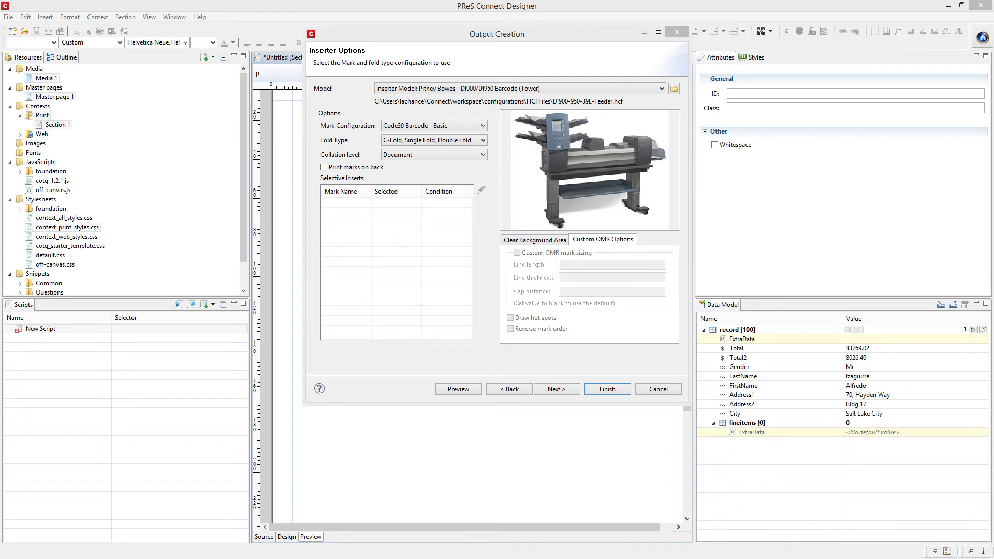
click(621, 81)
key(Escape)
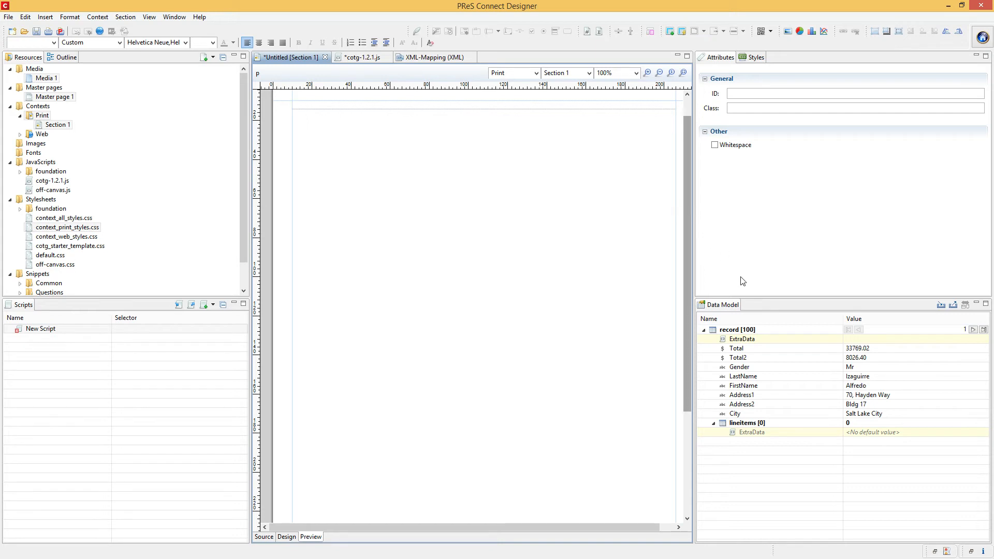
Step: Compare the ExtraData field in the template's data model with the XML-Mapping data model and return to the template
click(731, 343)
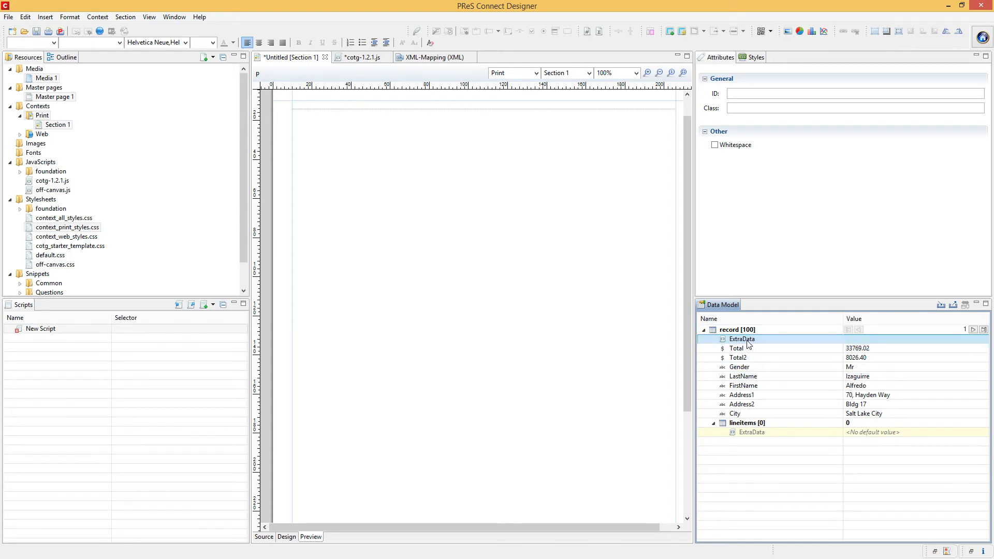
click(437, 57)
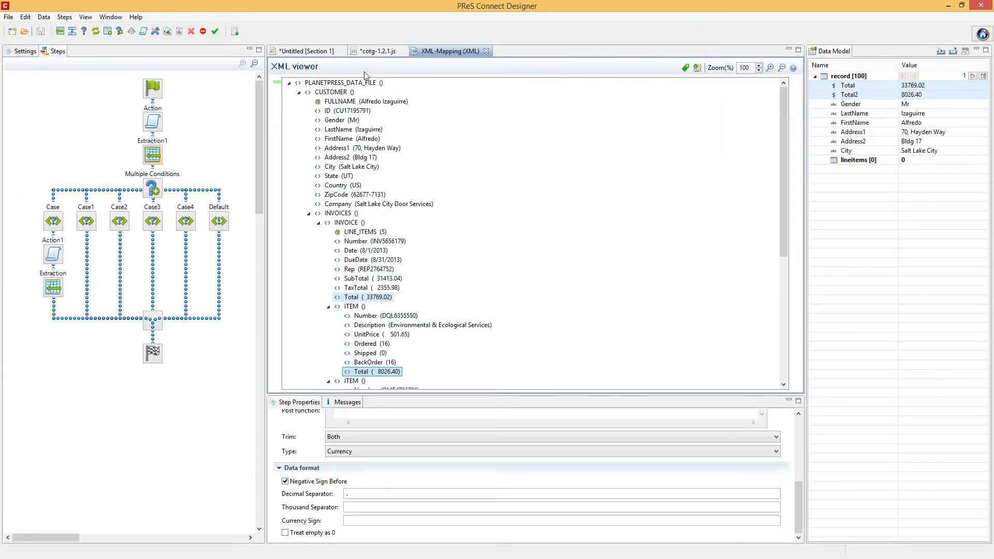
click(300, 51)
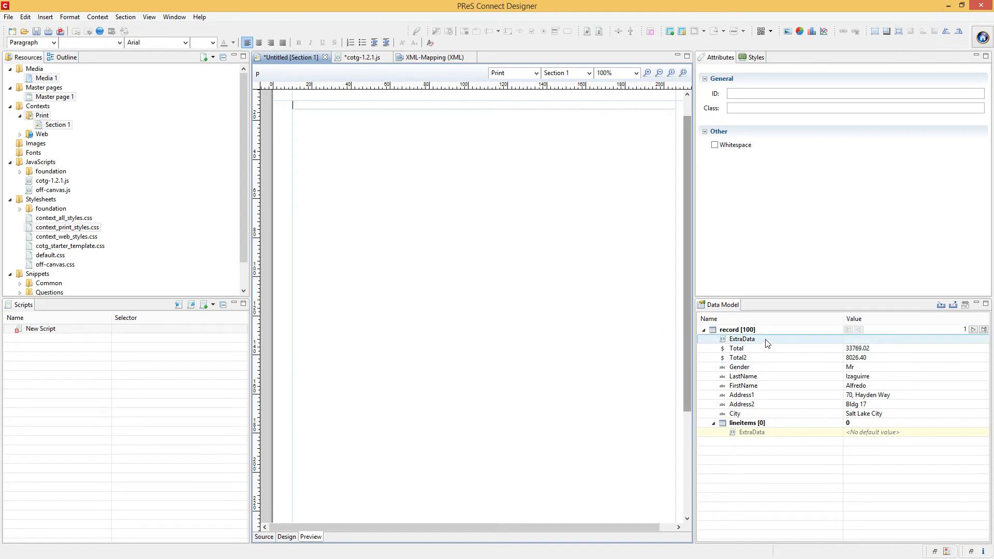
Step: Minimize the Designer and switch to PReS Workflow Configuration
click(947, 4)
click(949, 5)
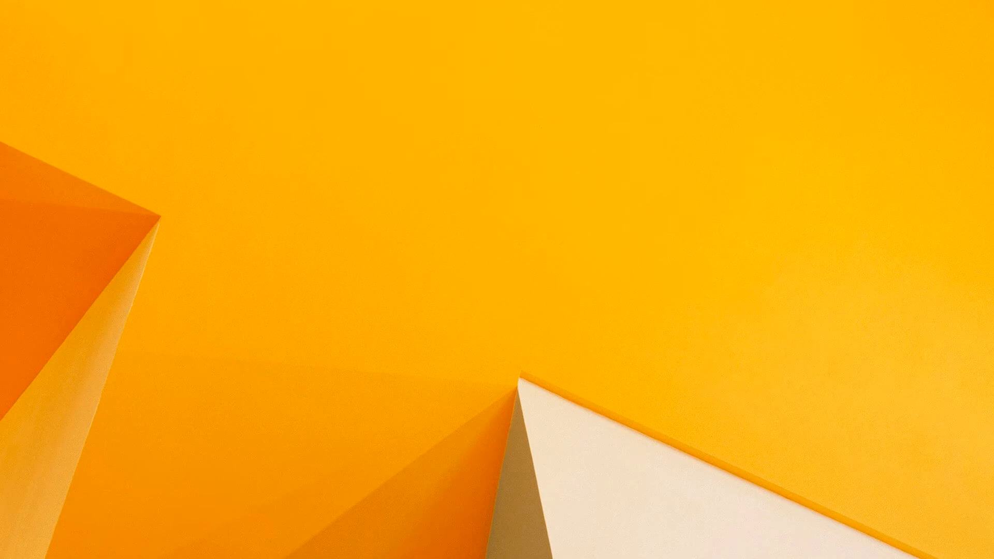
drag(991, 310, 465, 1)
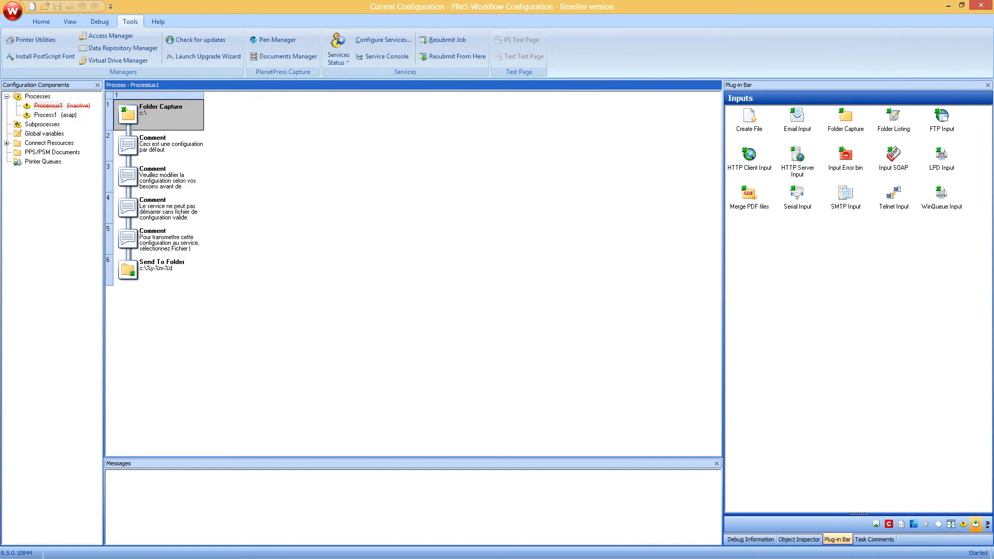
key(alt+Tab)
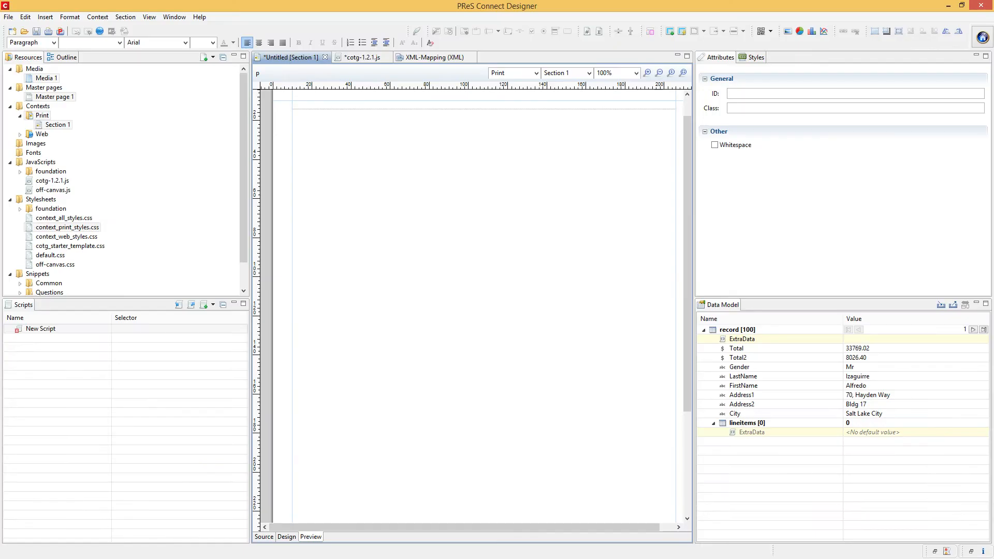
click(948, 5)
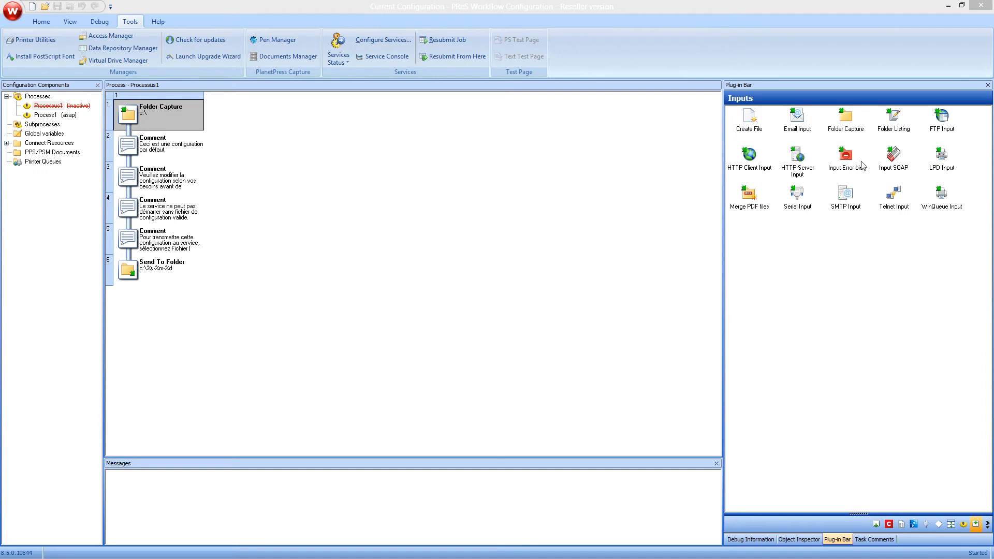
click(342, 5)
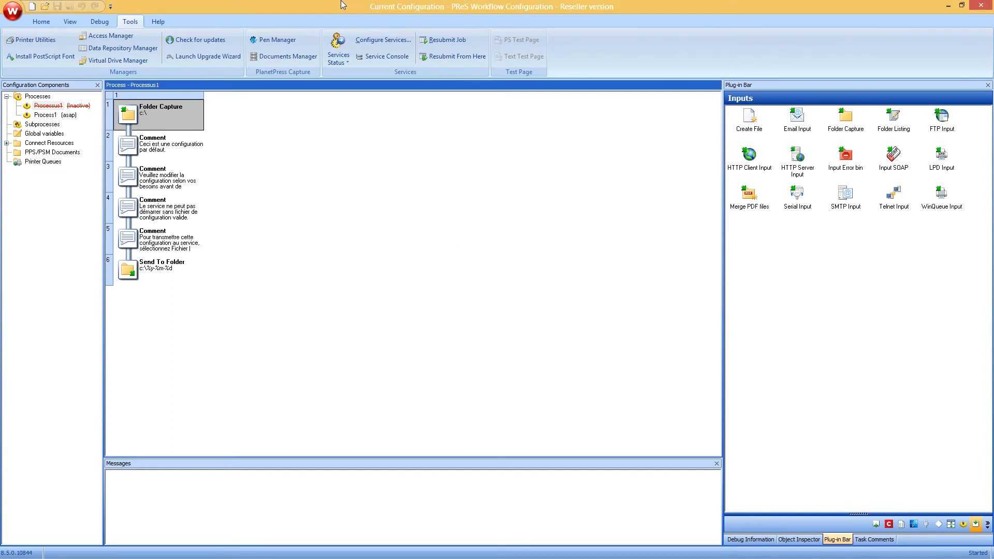
Step: Open the Data Repository Manager and enlarge its window
click(120, 48)
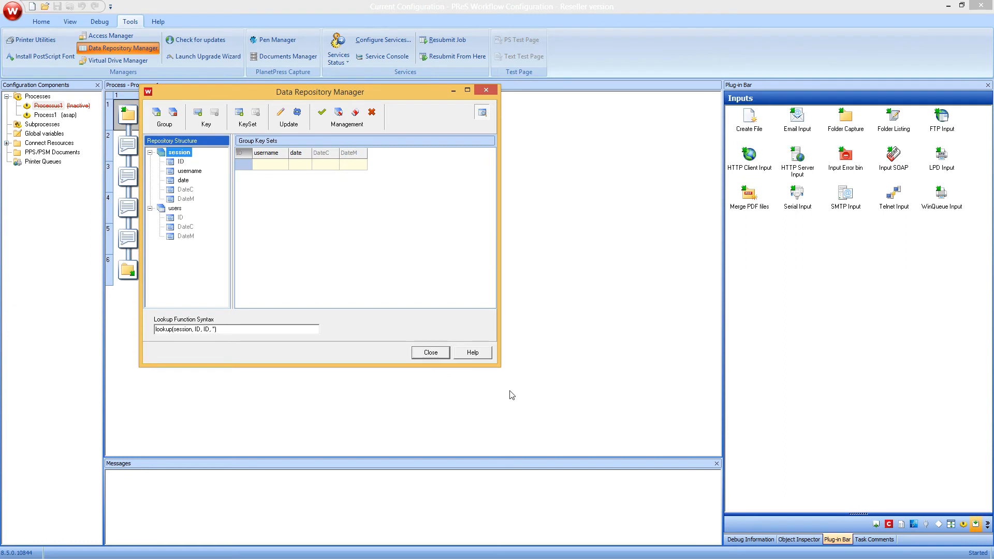
drag(500, 361, 926, 517)
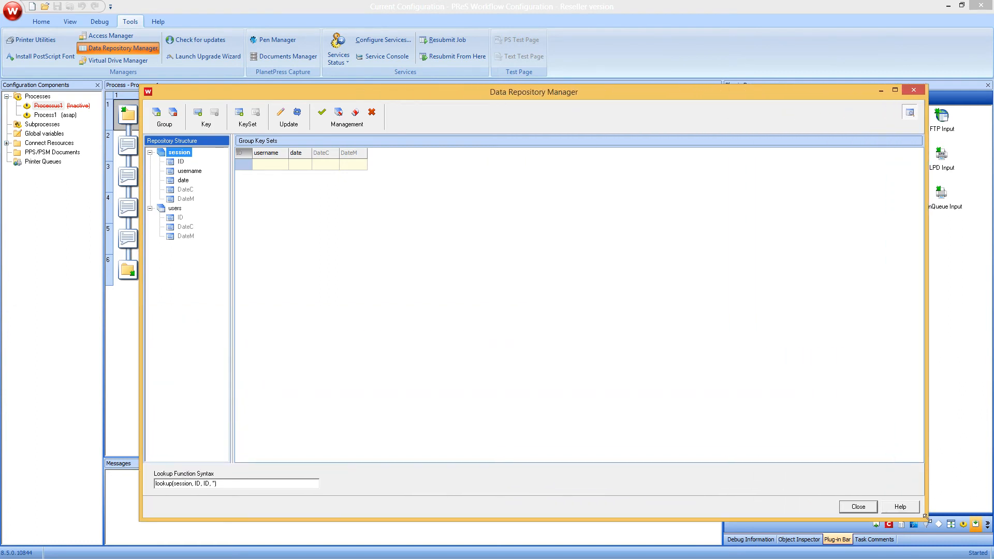
Step: Clear the whole data repository, removing the existing session and users groups
click(175, 208)
click(183, 154)
click(371, 112)
click(474, 309)
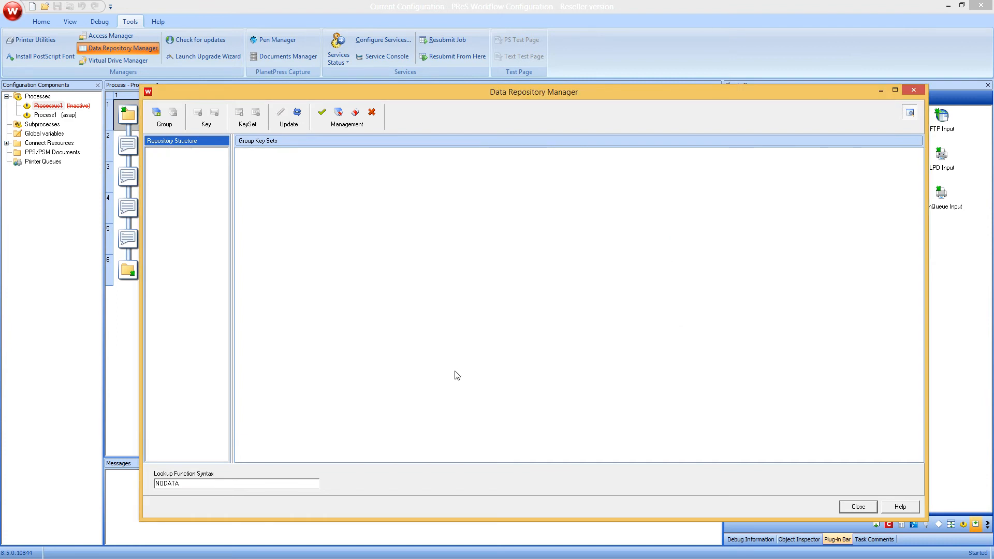
Step: Add a group named sessions to the repository and give it a key named sessionid
click(161, 115)
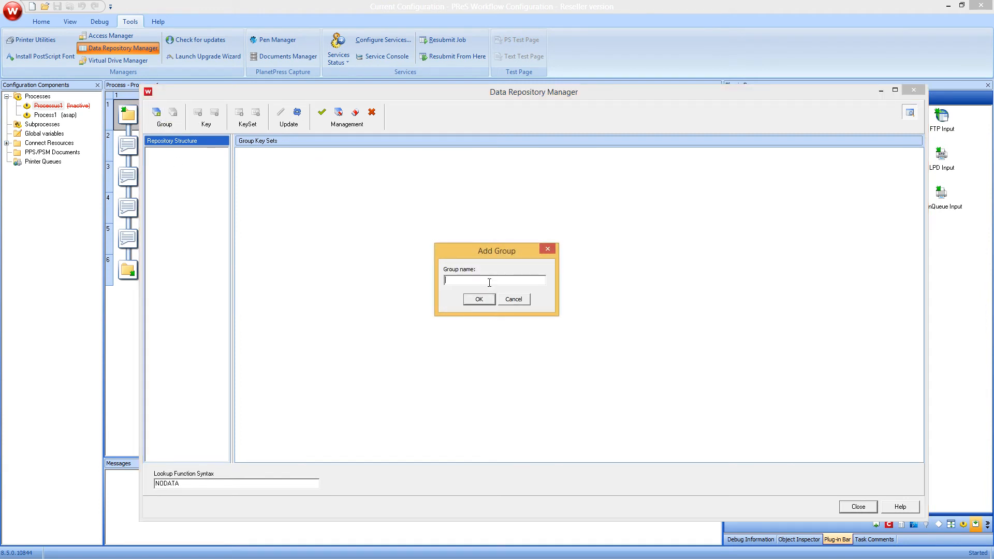
text(sessions)
click(479, 299)
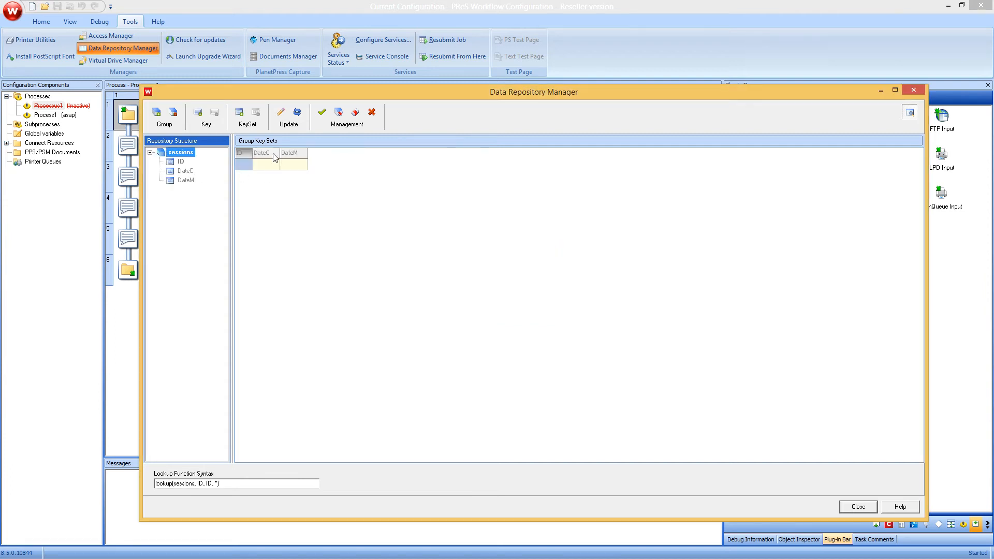
click(216, 116)
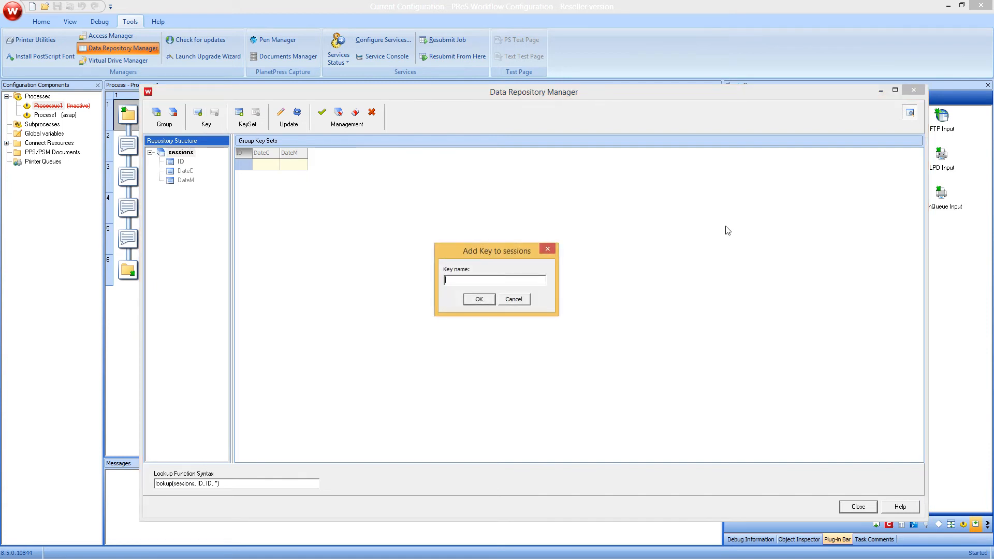
text(sessionid)
key(Return)
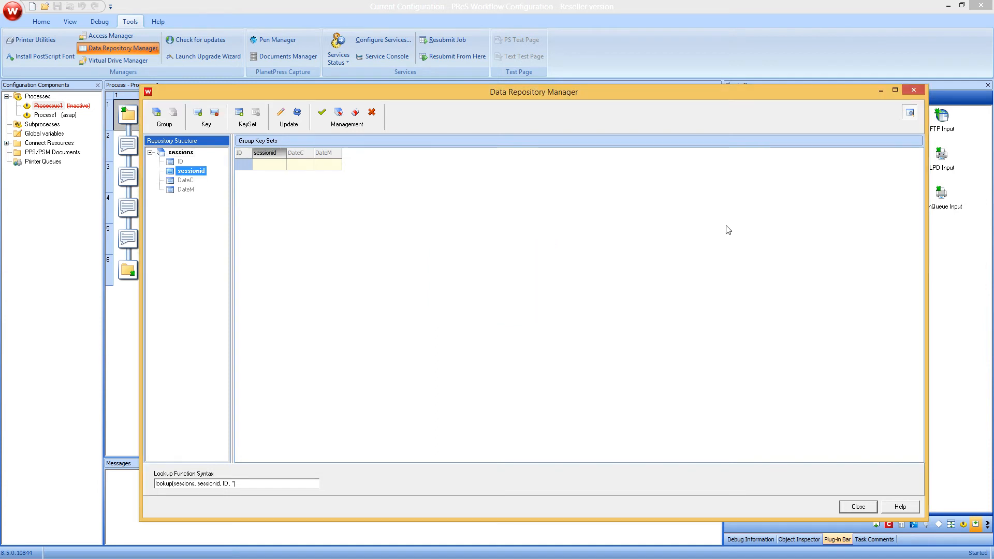
Step: Add the keys username and firstname to the sessions group
click(200, 118)
text(username)
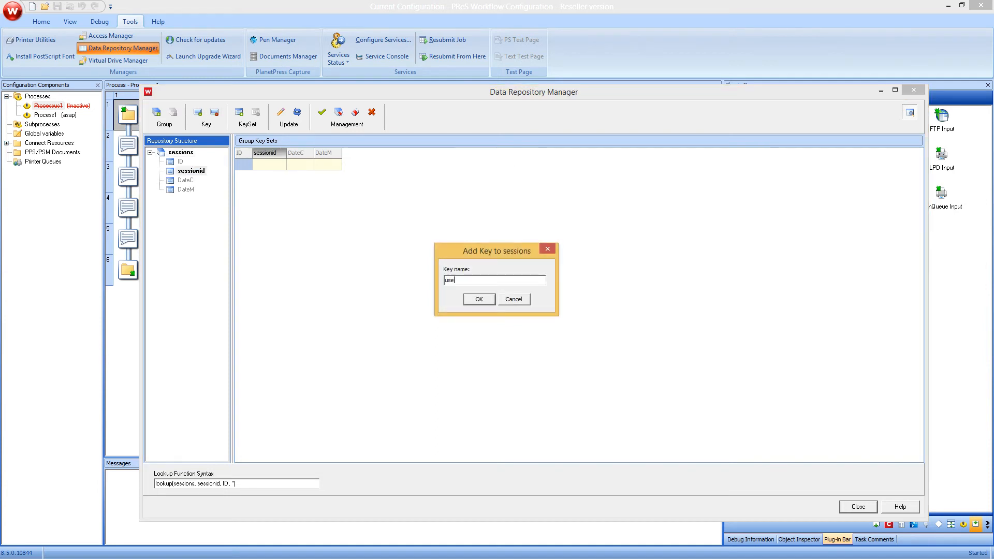
key(Return)
click(200, 118)
text(firstname)
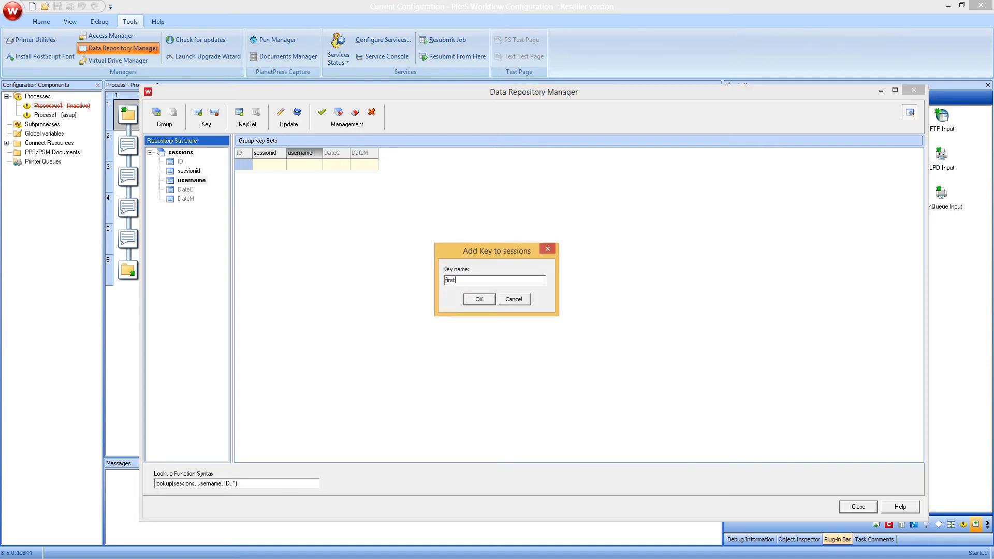
key(Return)
Step: Add the keys product_codes and id_address to the sessions group
click(200, 118)
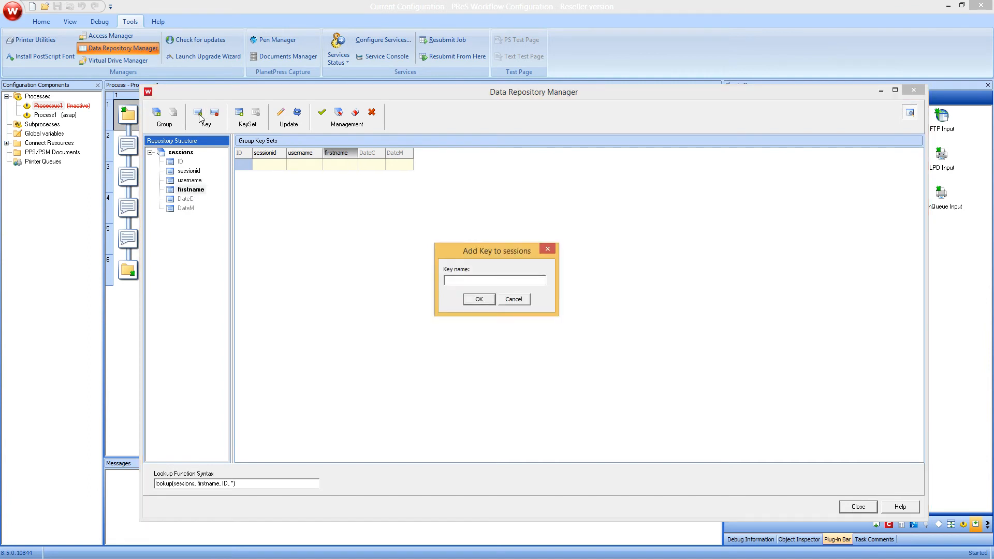
text(product_codes)
key(Return)
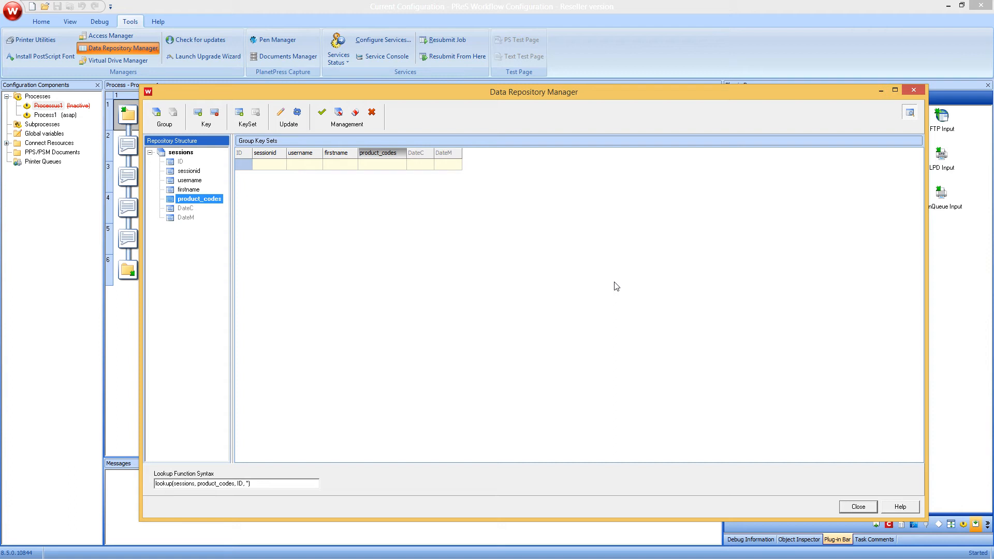
click(202, 114)
text(id_addd)
key(BackSpace)
text(ress)
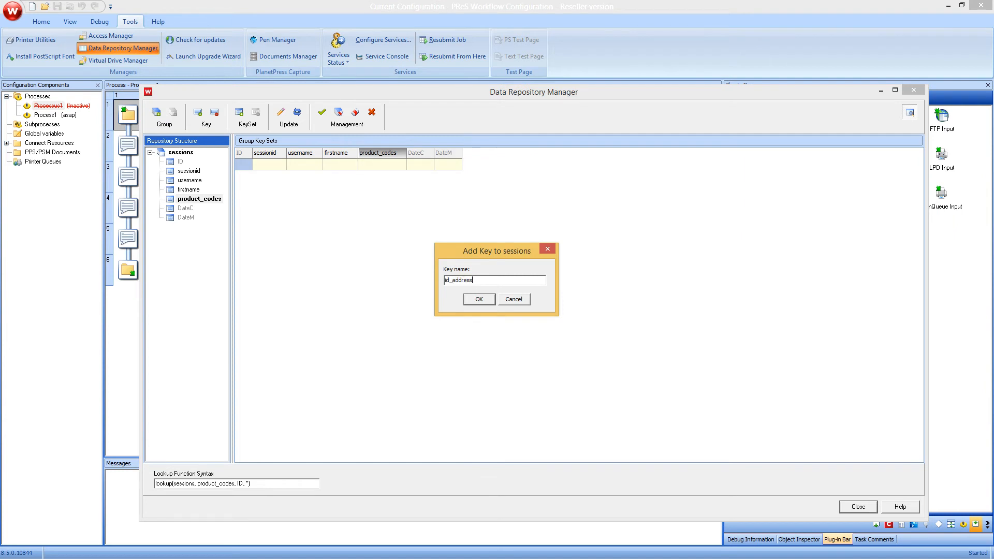
key(Return)
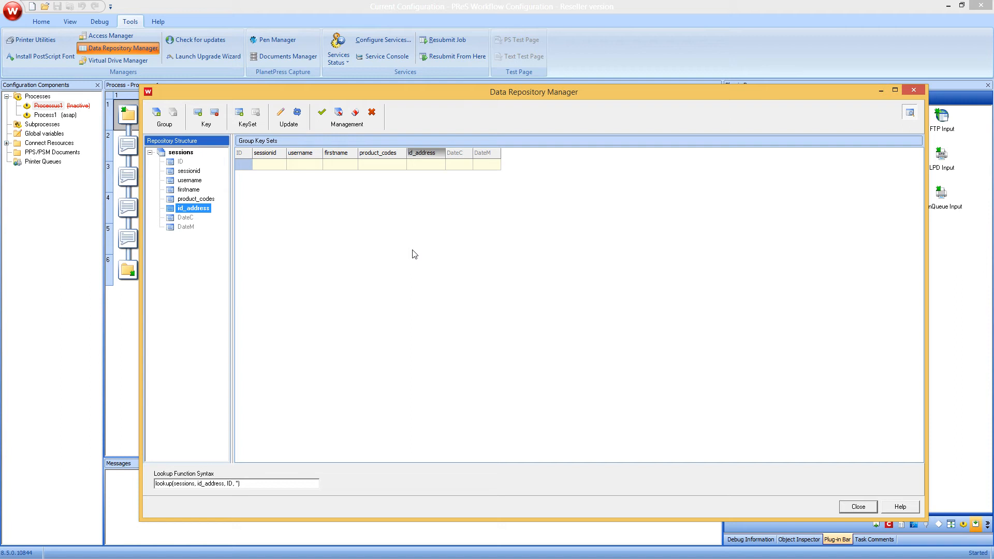
Step: Add two more groups to the repository, named users and products
click(156, 112)
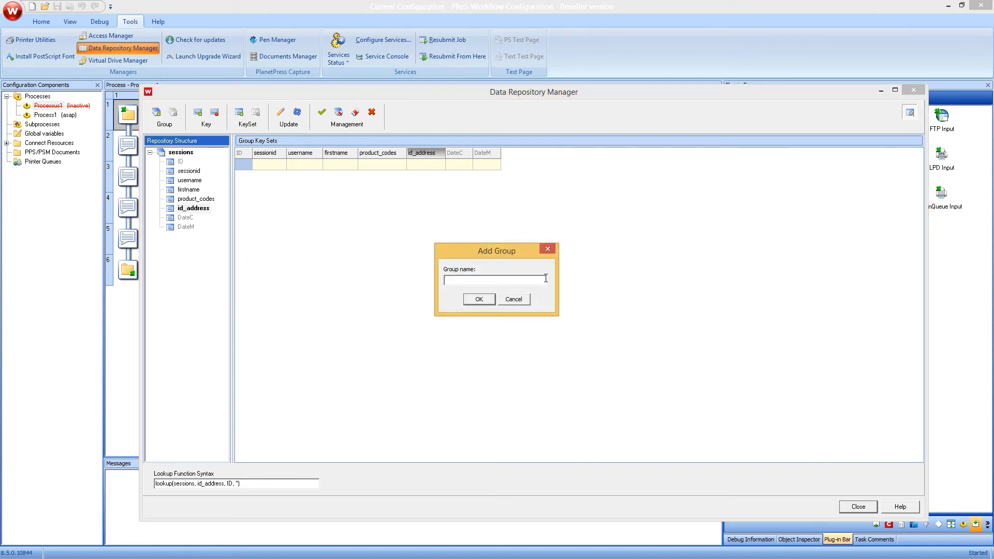
text(users)
key(Return)
click(156, 113)
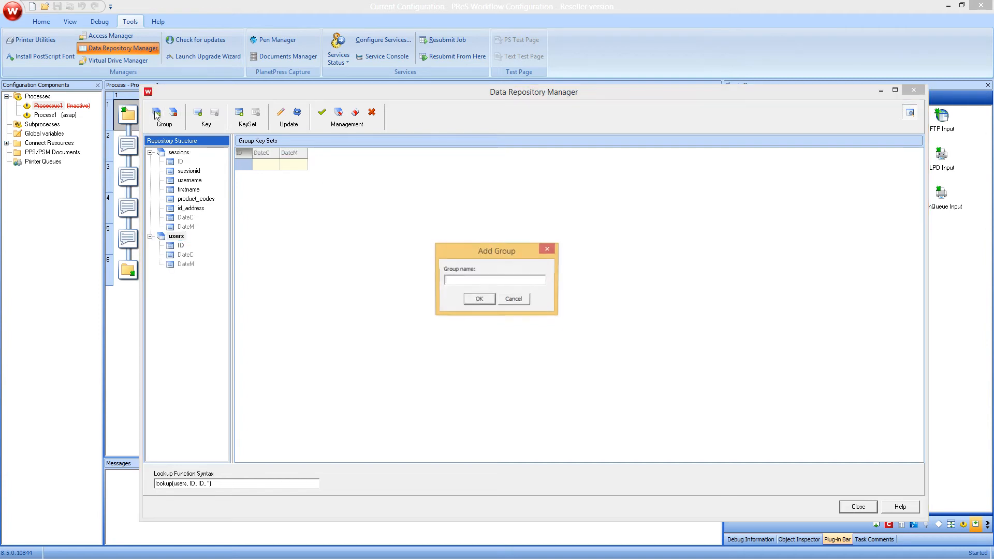
text(produc)
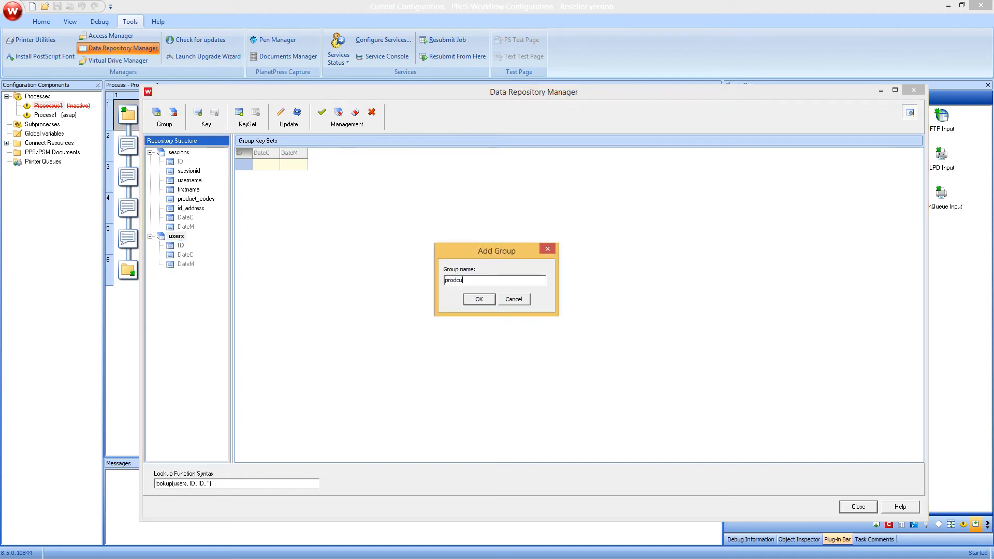
text(ts)
key(Return)
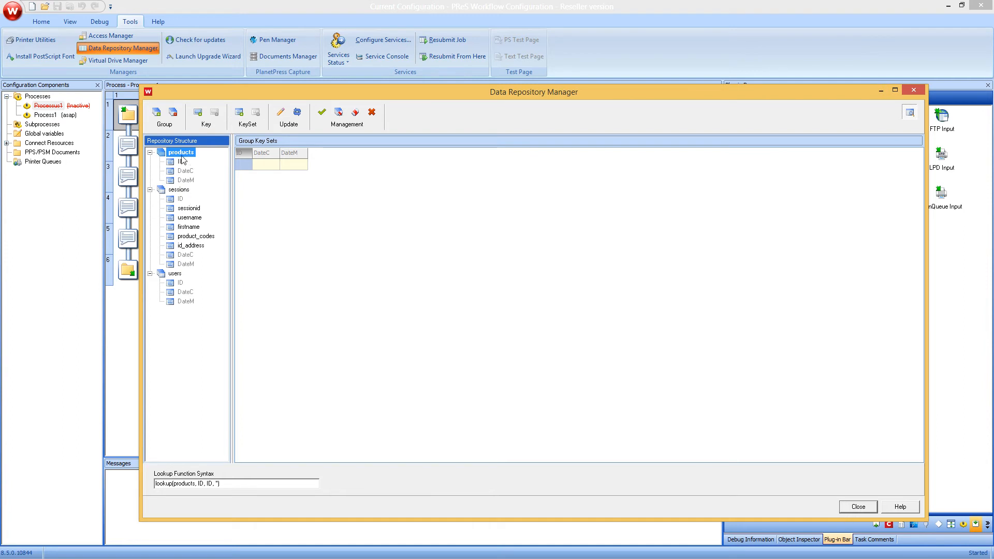
Step: Add a group named job_log to the repository and give it a key named username
click(157, 114)
text(job_log)
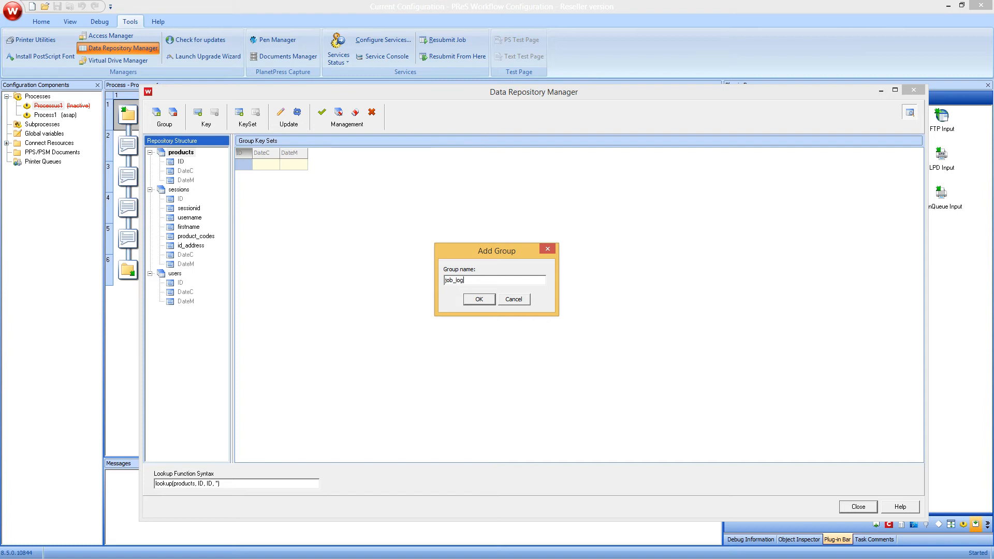
key(Return)
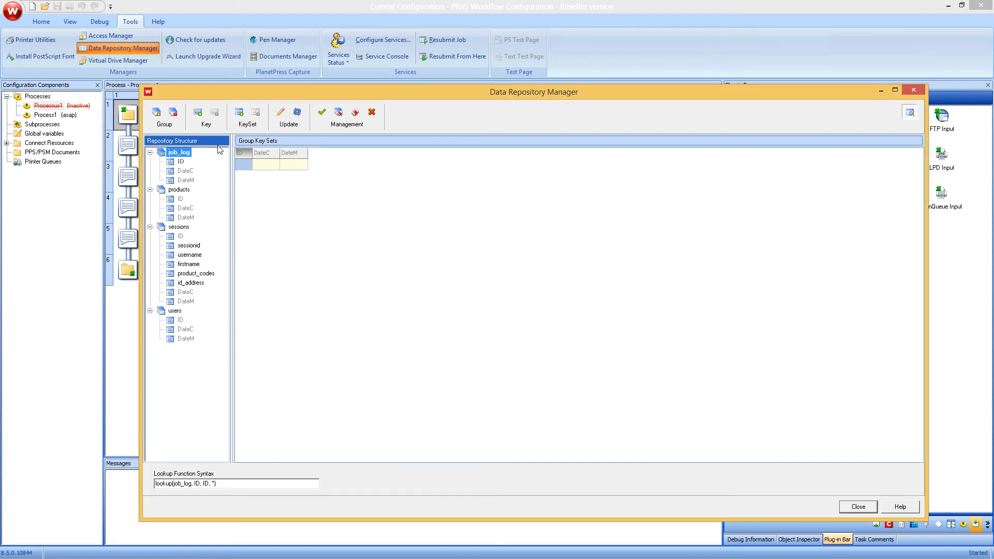
click(197, 113)
text(username)
key(Return)
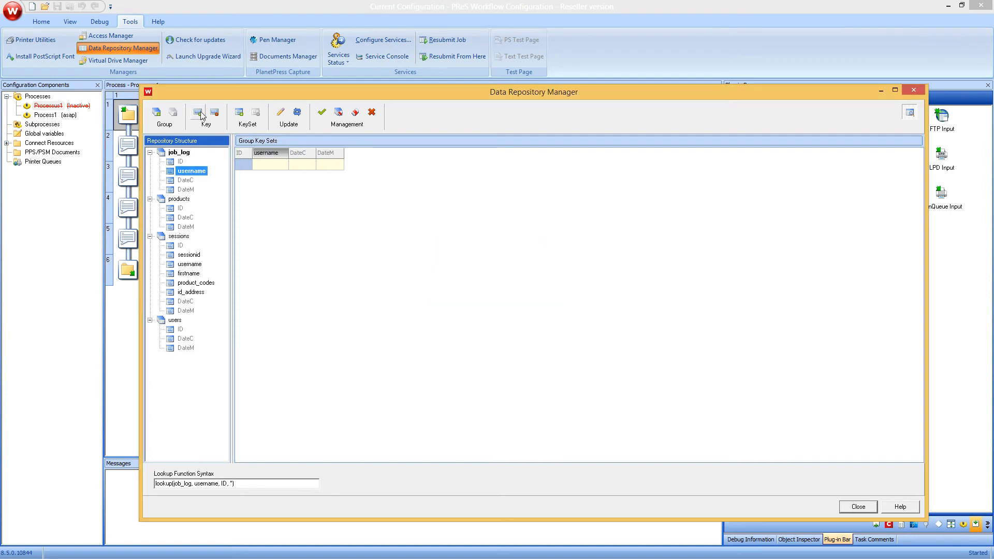
Step: Add the key nb_pages to the job_log group and close the Data Repository Manager
click(202, 115)
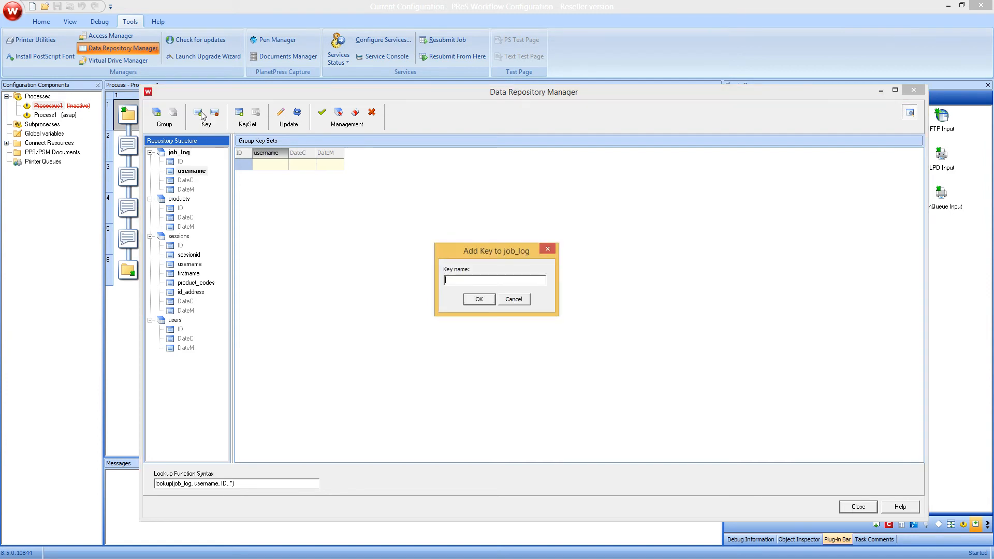
text(nu)
key(BackSpace)
key(BackSpace)
text(_pages)
key(Return)
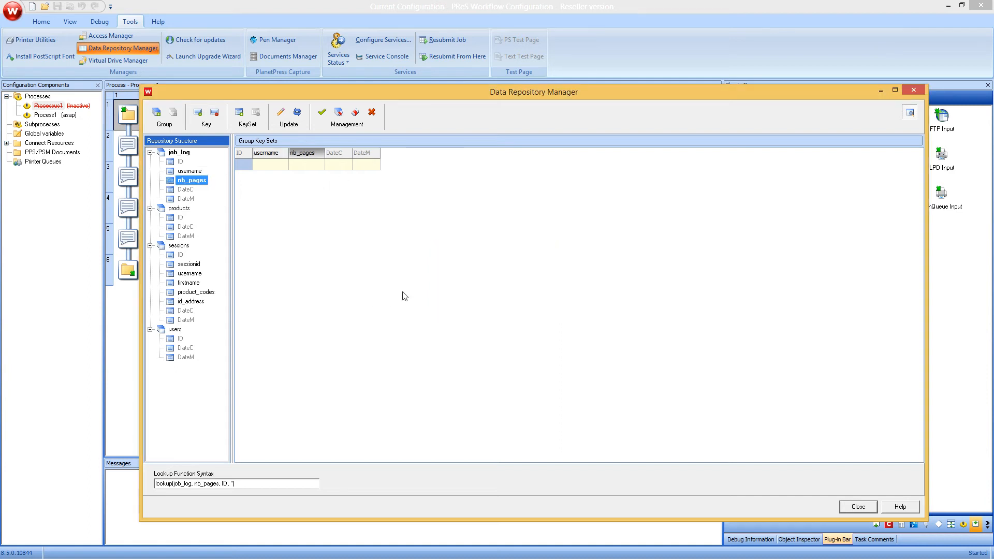
click(850, 508)
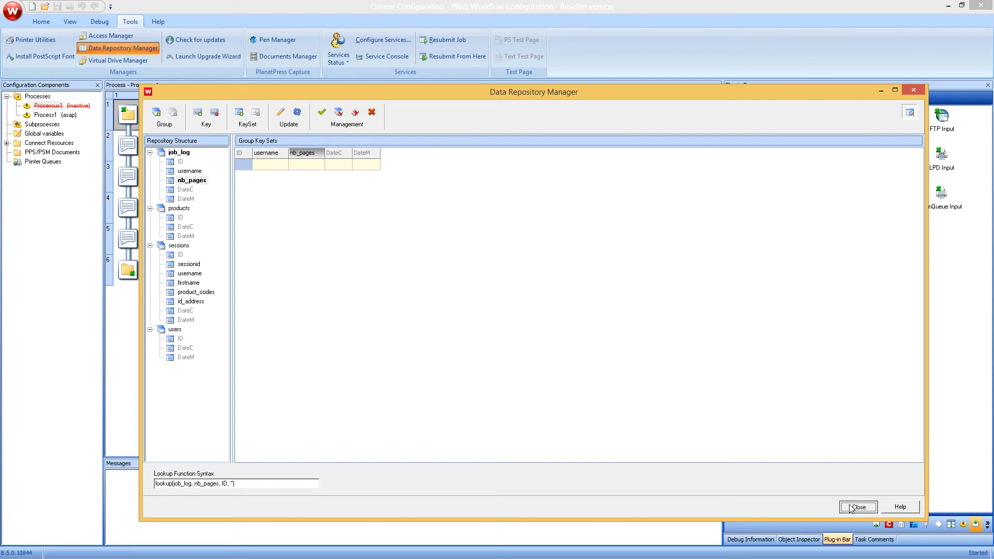
click(857, 507)
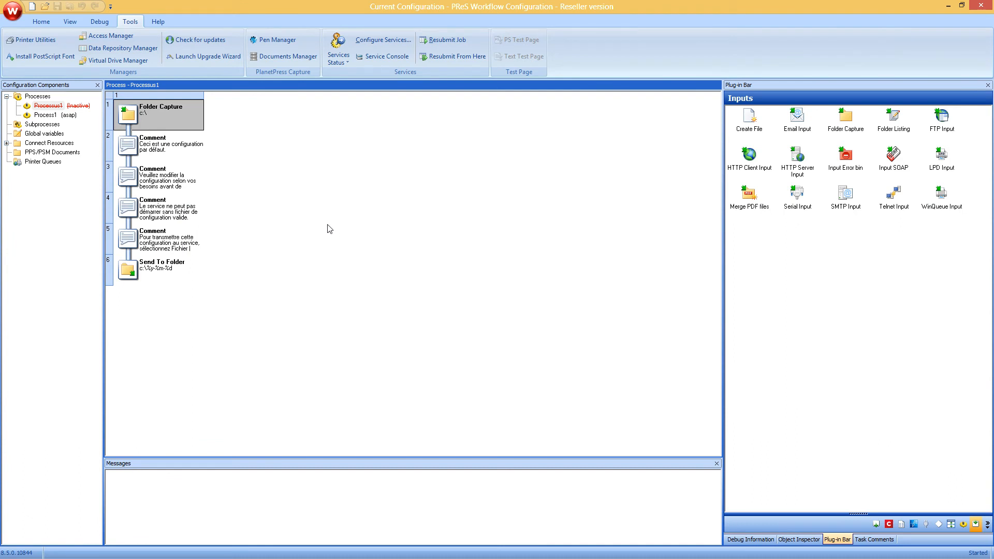
Step: Insert a Push to Repository action among the Comment tasks of Processus1
click(796, 287)
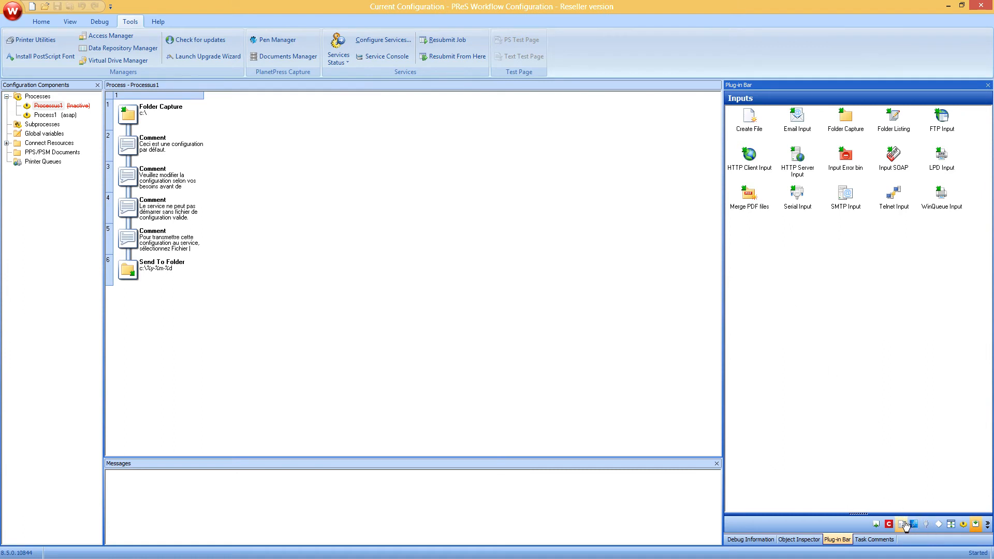
click(962, 524)
click(748, 236)
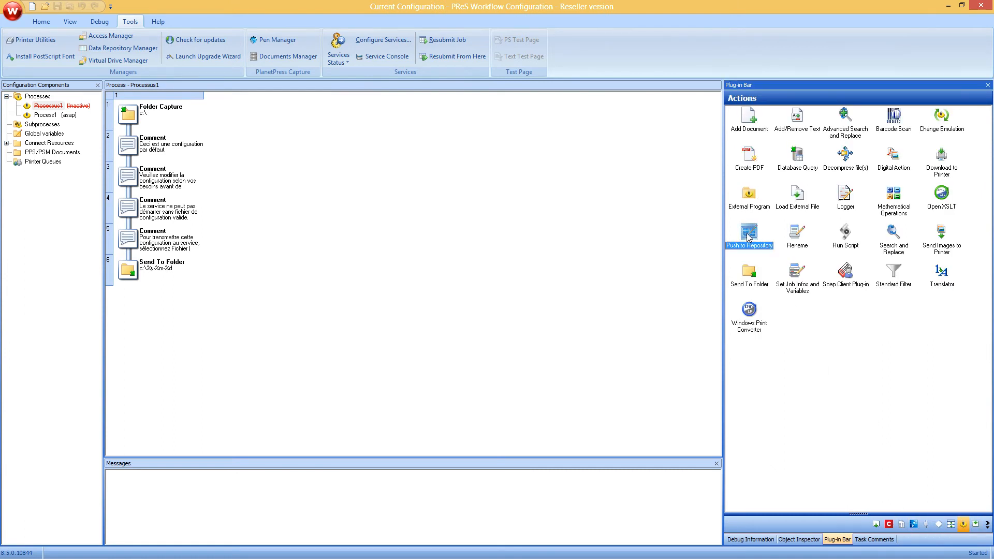
drag(748, 236, 135, 232)
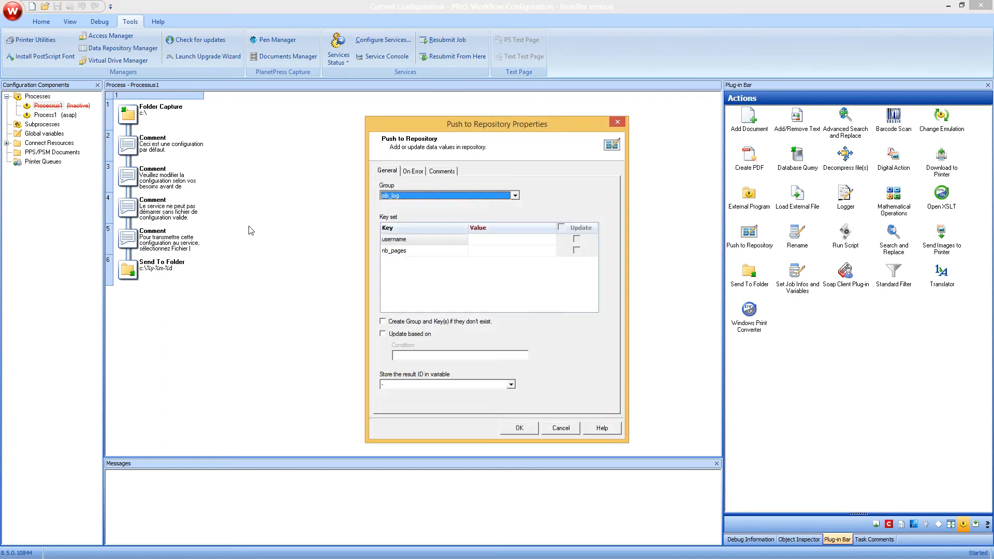
Step: Compare the key sets of the products, sessions and users groups, and return the Push to Repository group to job_log
click(464, 197)
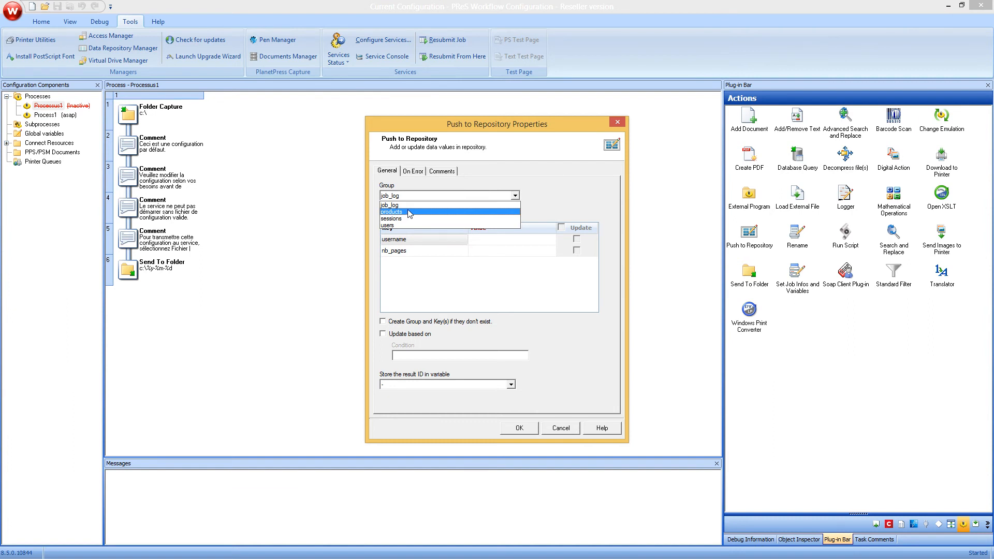
click(410, 212)
click(406, 195)
click(399, 219)
click(405, 196)
click(399, 225)
click(399, 196)
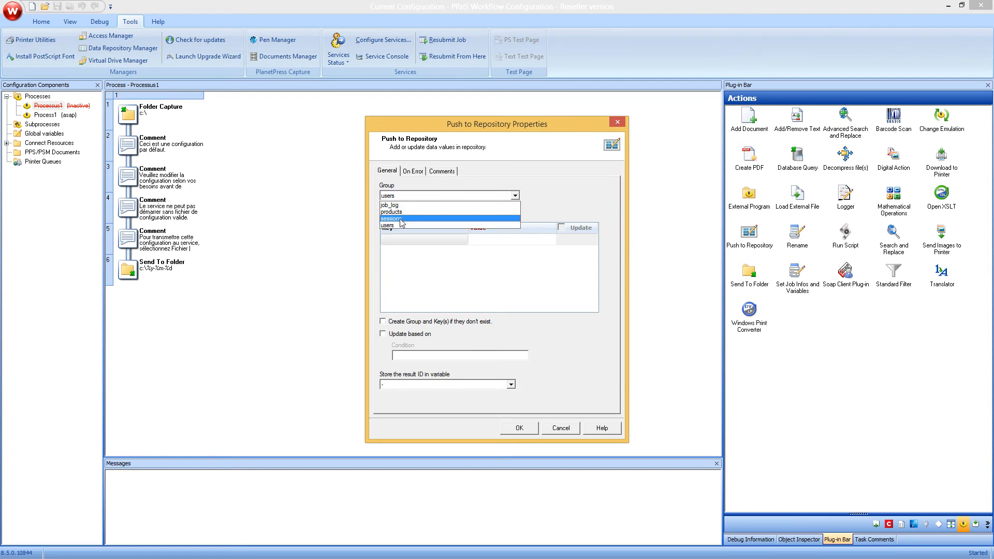
click(401, 219)
click(448, 196)
click(425, 205)
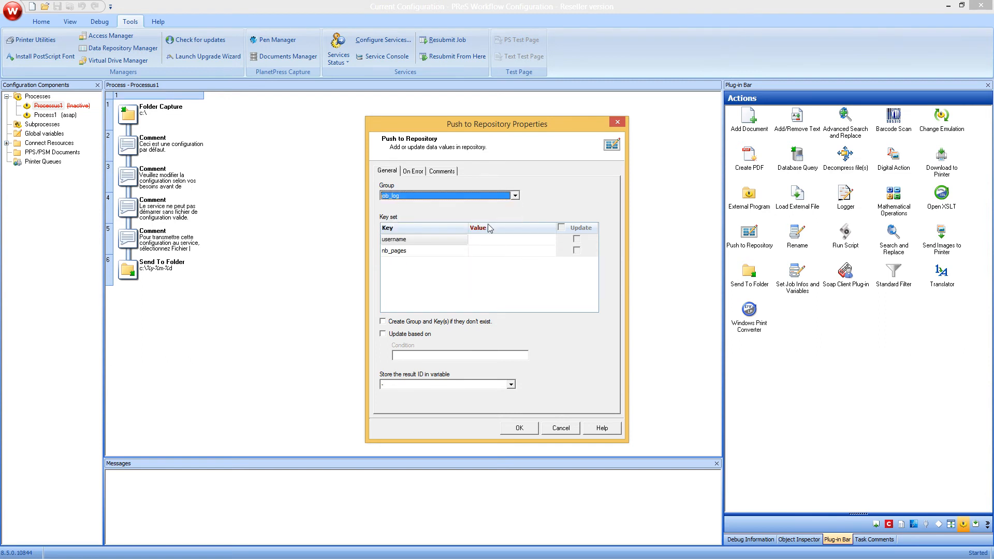
click(503, 239)
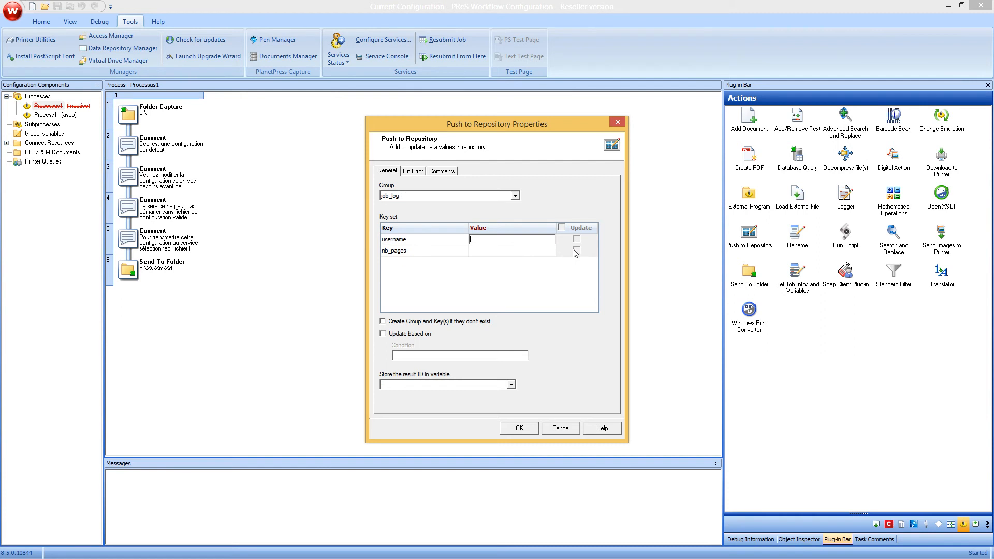
right_click(472, 239)
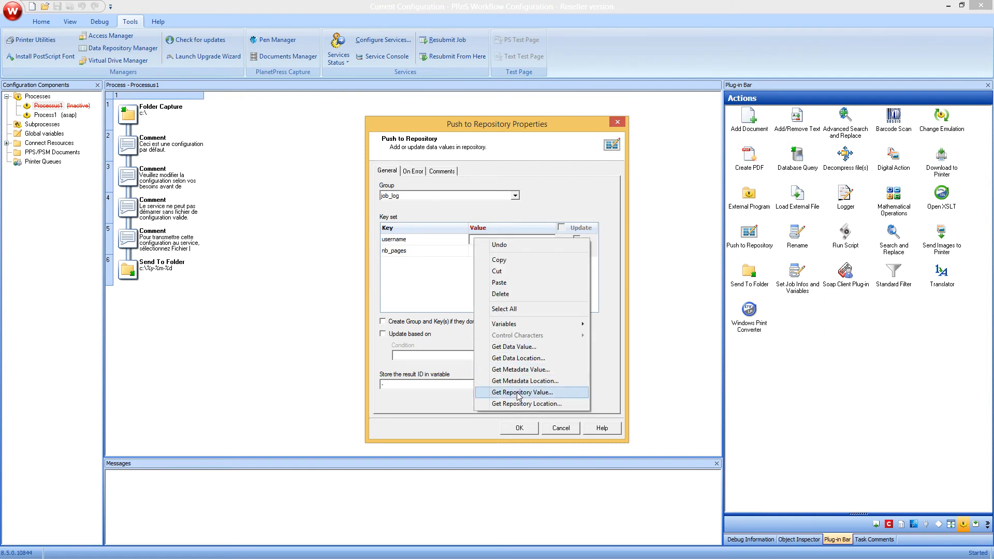
click(520, 358)
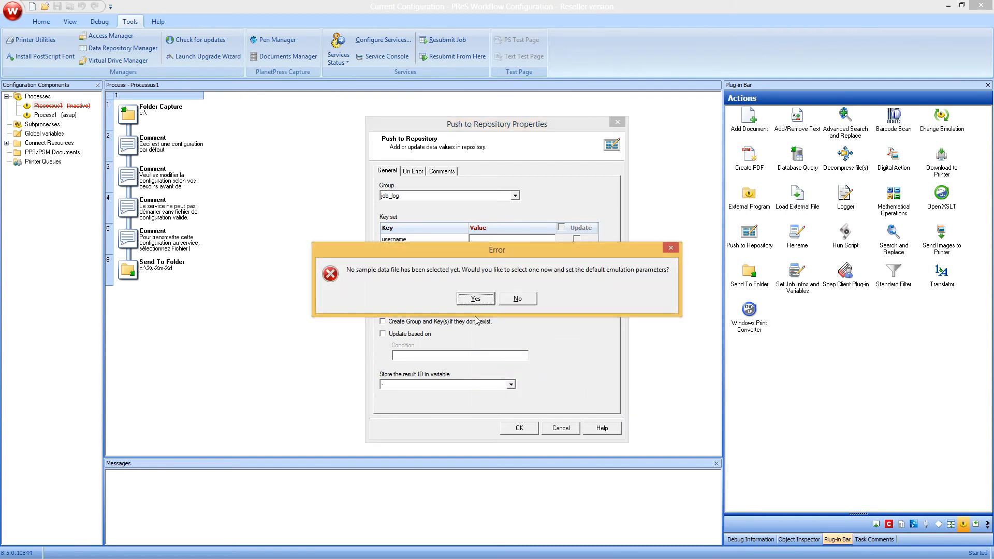
click(501, 300)
Step: Set the value of the username key to the Job Info 2 variable (%2)
right_click(505, 239)
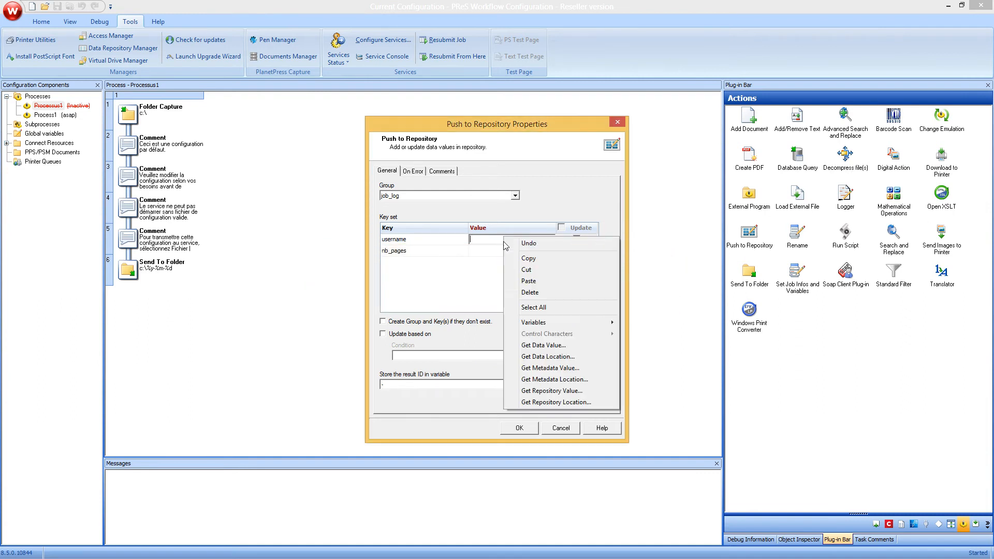
mouse_move(595, 322)
mouse_move(639, 335)
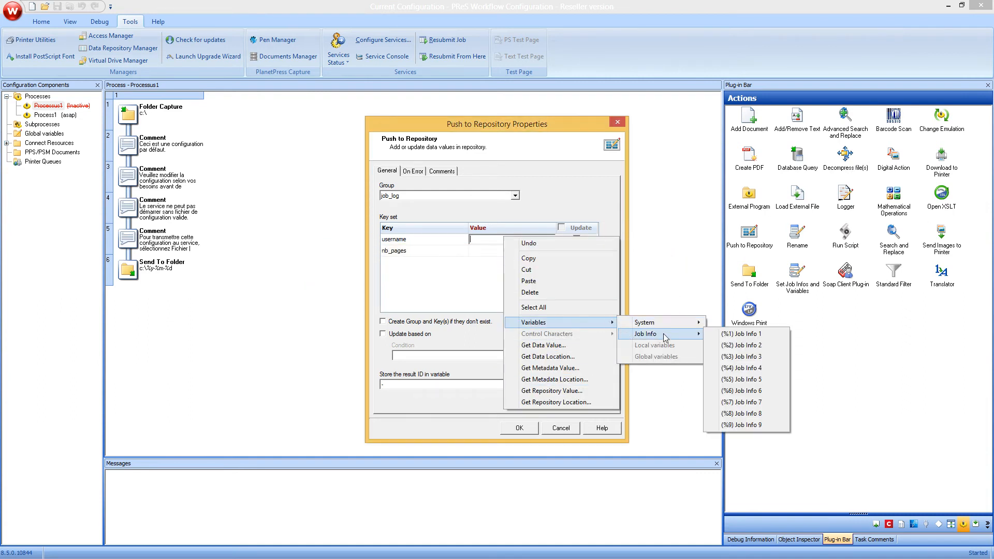
click(755, 345)
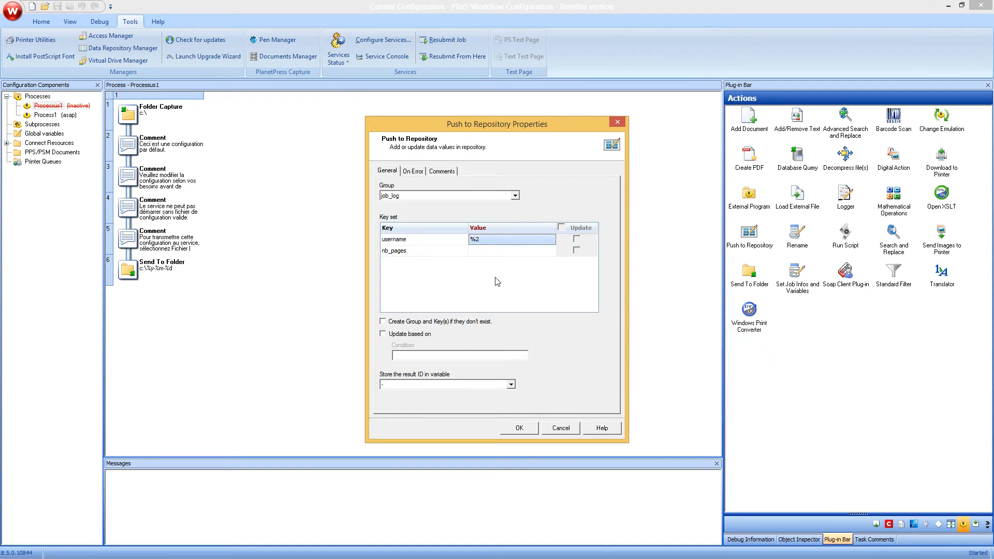
Step: Open the nb_pages value's list of insertable variables and data locations, dismiss it, and confirm the Push to Repository action
click(490, 253)
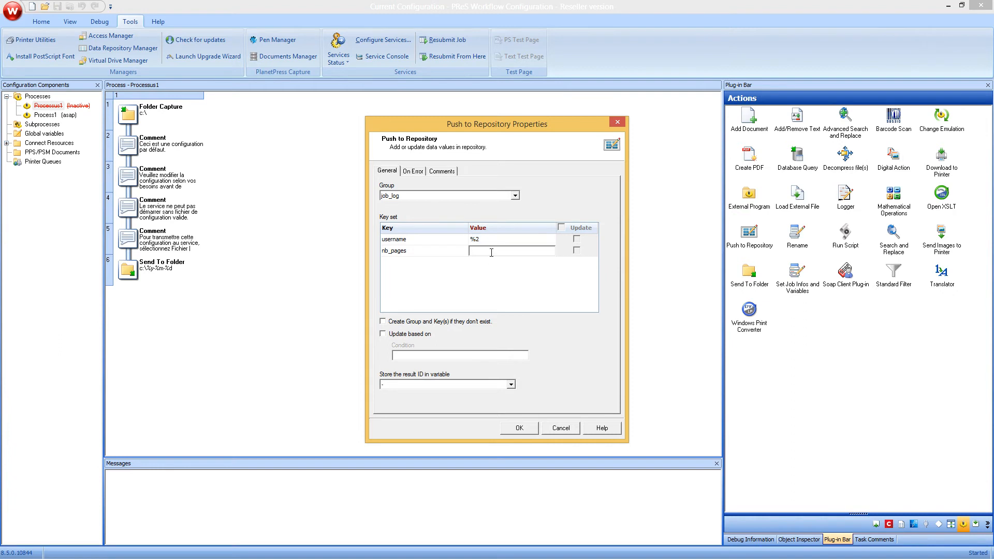
right_click(491, 253)
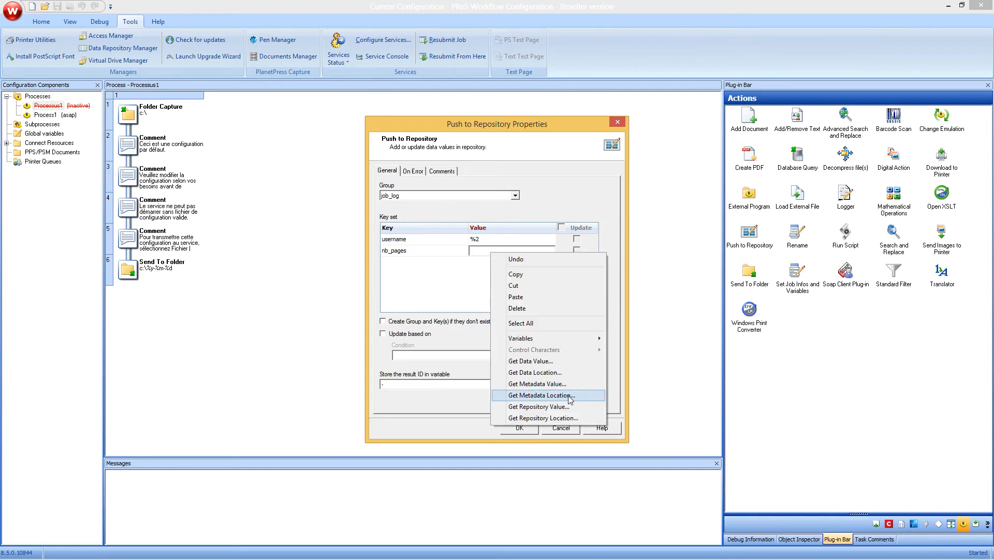
click(433, 312)
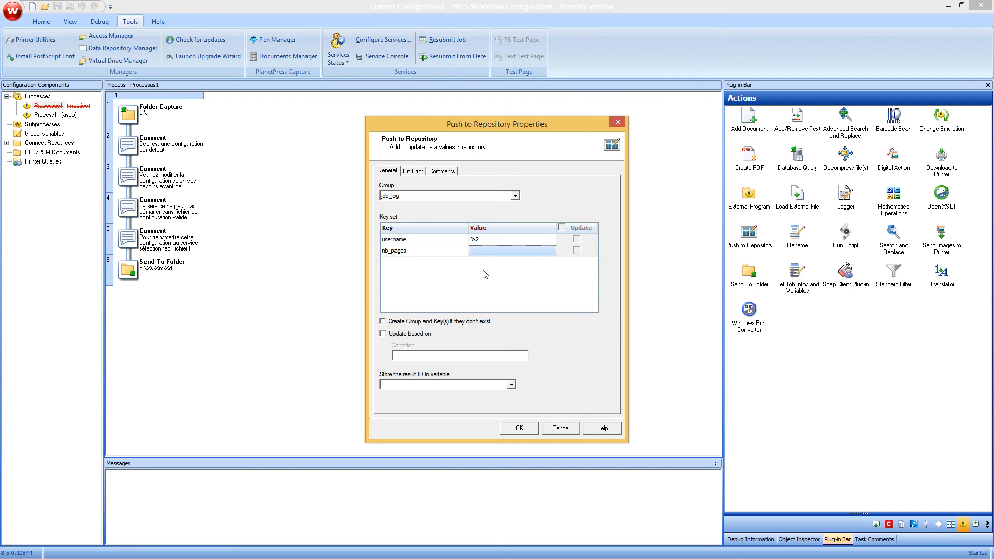
click(519, 428)
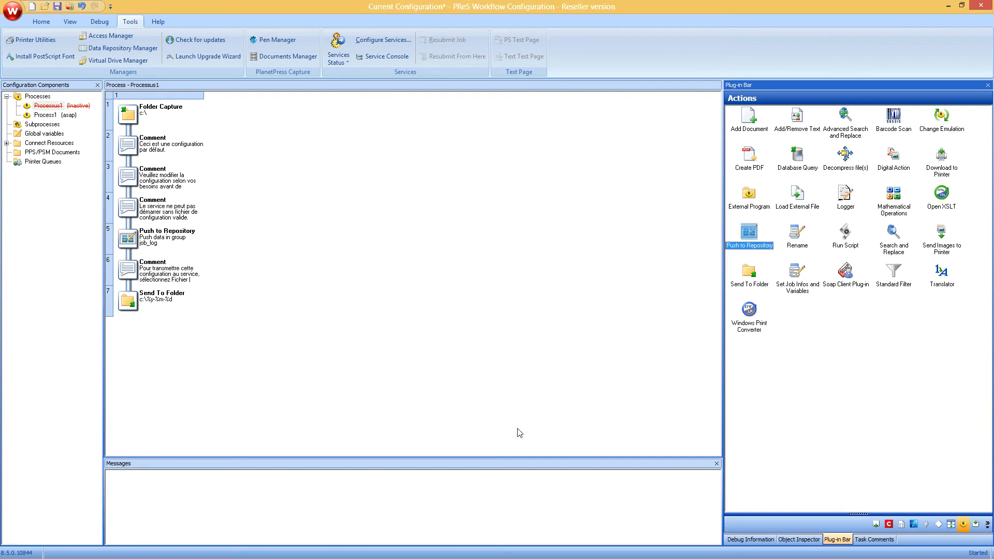
Step: Open the Send To Folder task's properties and choose the job_log group's nb_pages key as repository location for the file name
right_click(159, 296)
click(171, 295)
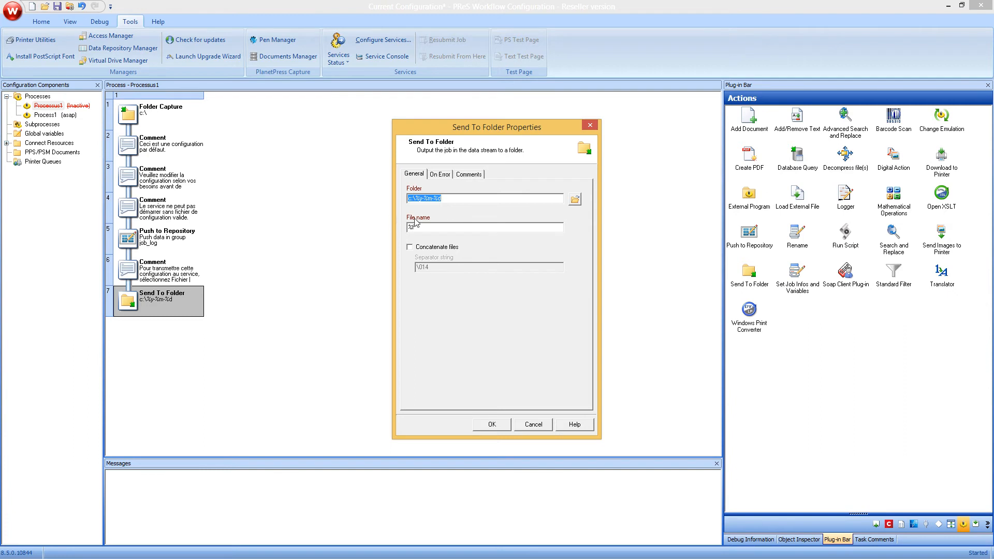
right_click(445, 228)
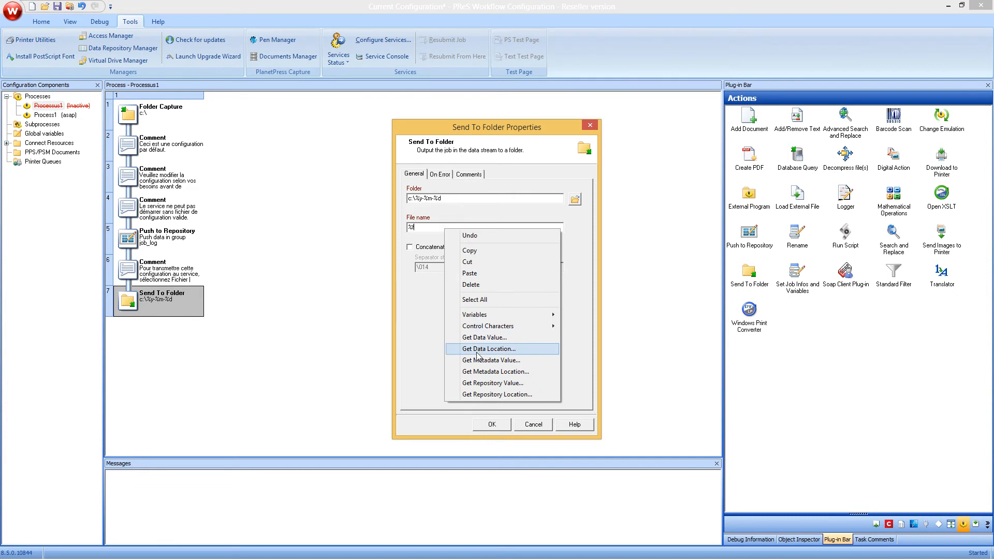
click(483, 394)
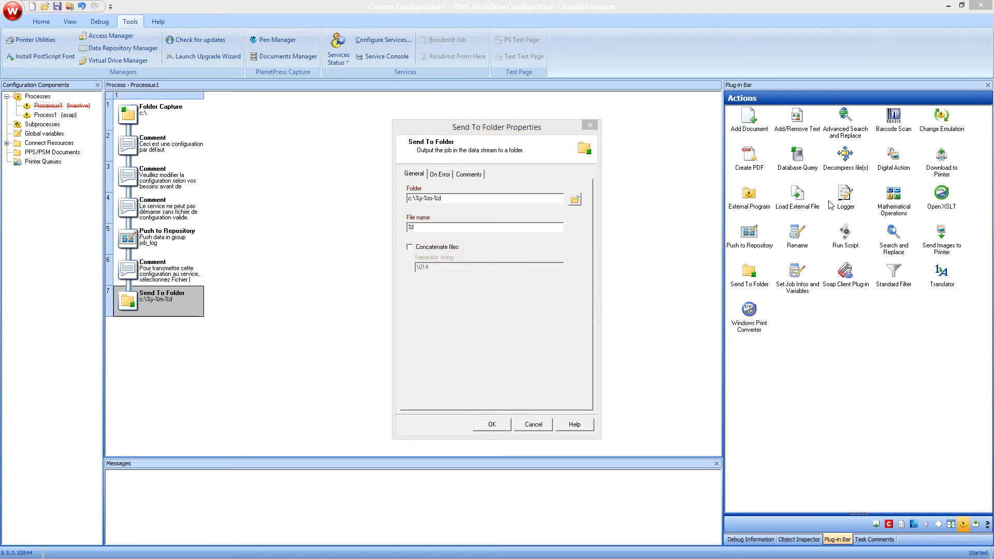
drag(252, 38, 515, 85)
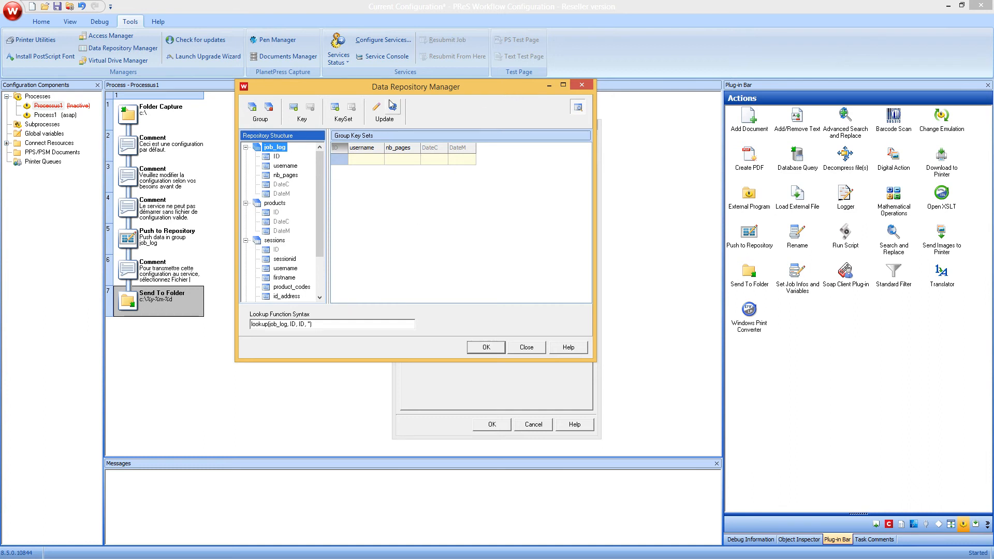
click(390, 160)
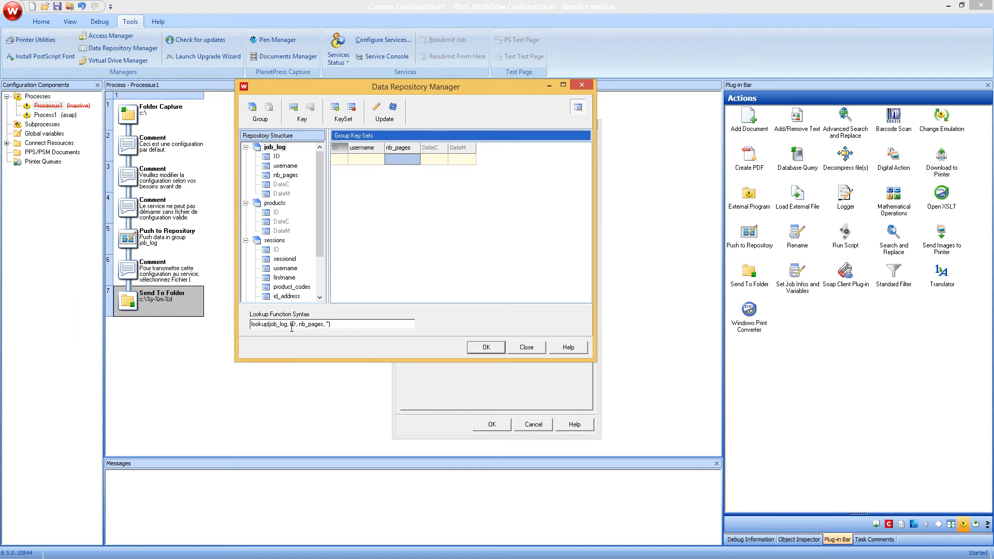
Step: Make username the search key in the lookup function and insert the function into the file name
click(351, 325)
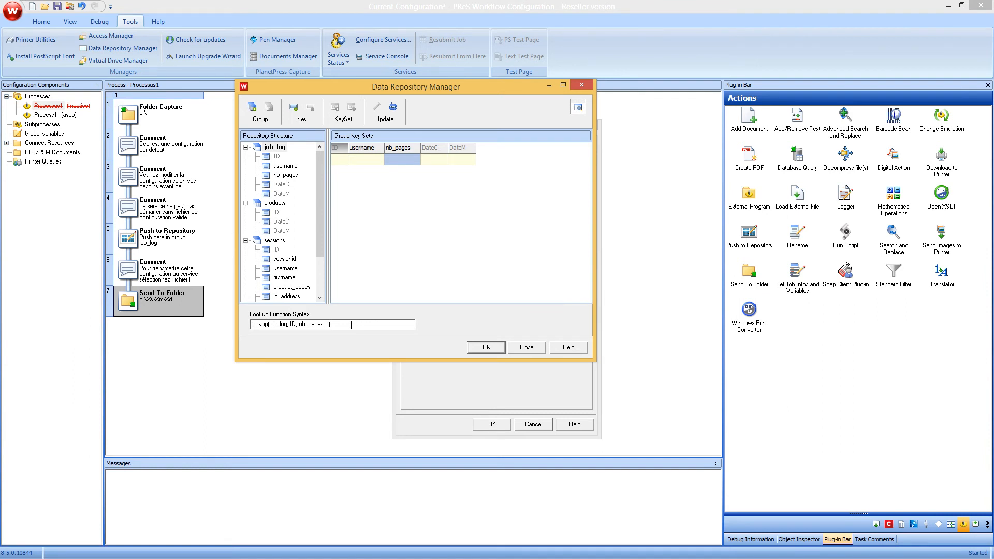
double_click(278, 323)
click(292, 323)
key(shift+Right)
key(shift+Right)
text(username)
key(shift+Right)
key(shift+Right)
key(shift+Right)
key(shift+Right)
key(shift+Right)
key(shift+Right)
key(shift+Right)
click(345, 324)
click(485, 346)
Step: Replace the lookup's empty quoted search value in the file name with %9 and confirm the Send To Folder properties
drag(513, 227, 506, 226)
key(BackSpace)
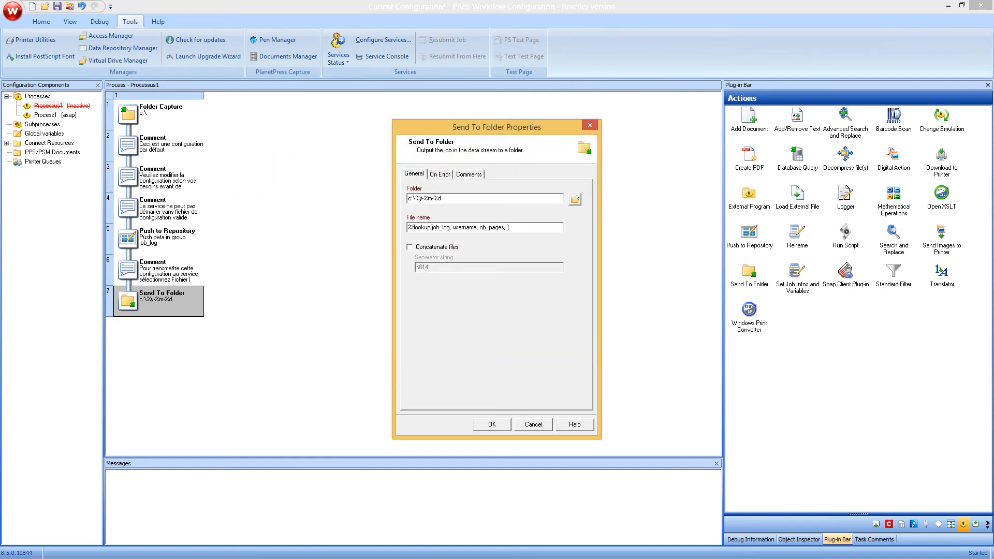
text(%9)
click(491, 424)
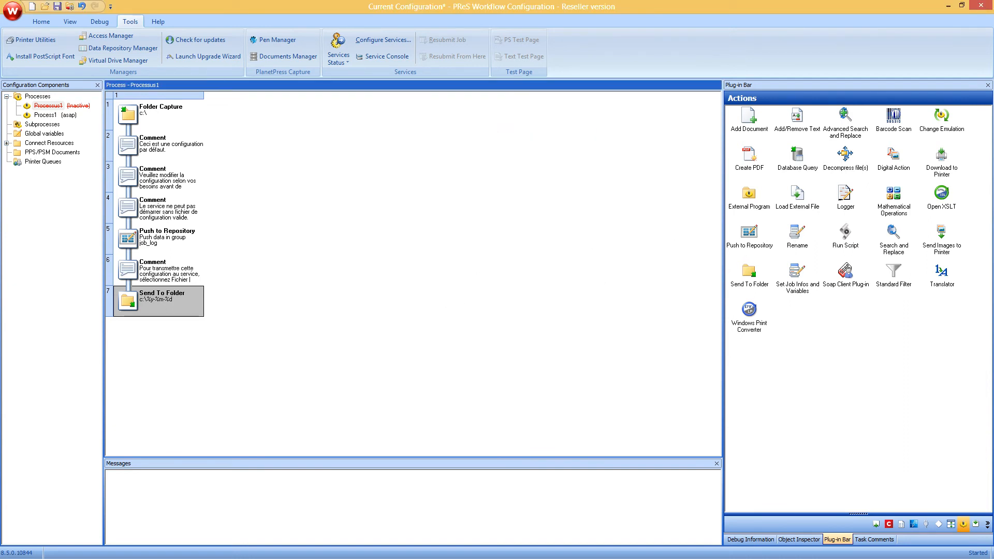
Step: Open the Data Repository Manager in a larger window and clear all key sets from the job_log group
click(150, 48)
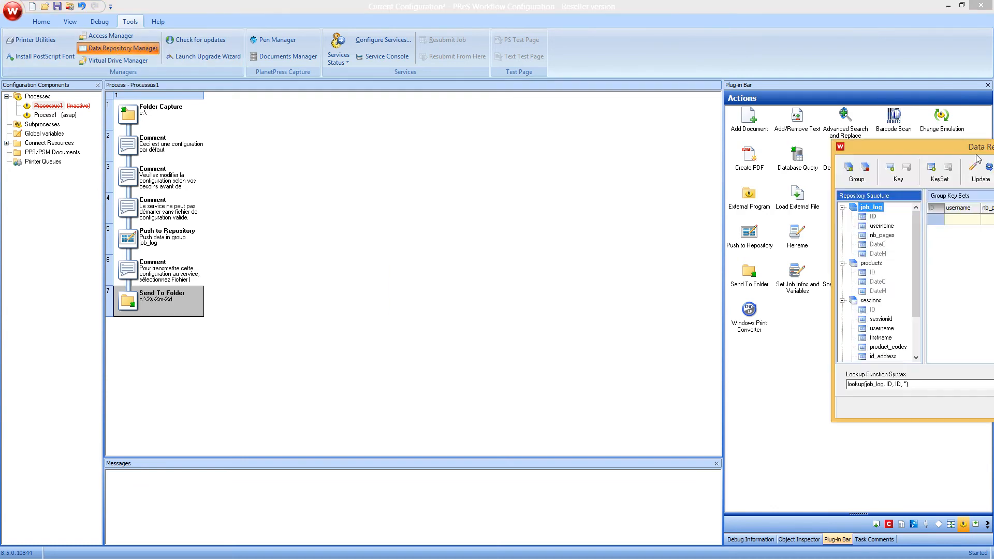
drag(708, 406, 864, 482)
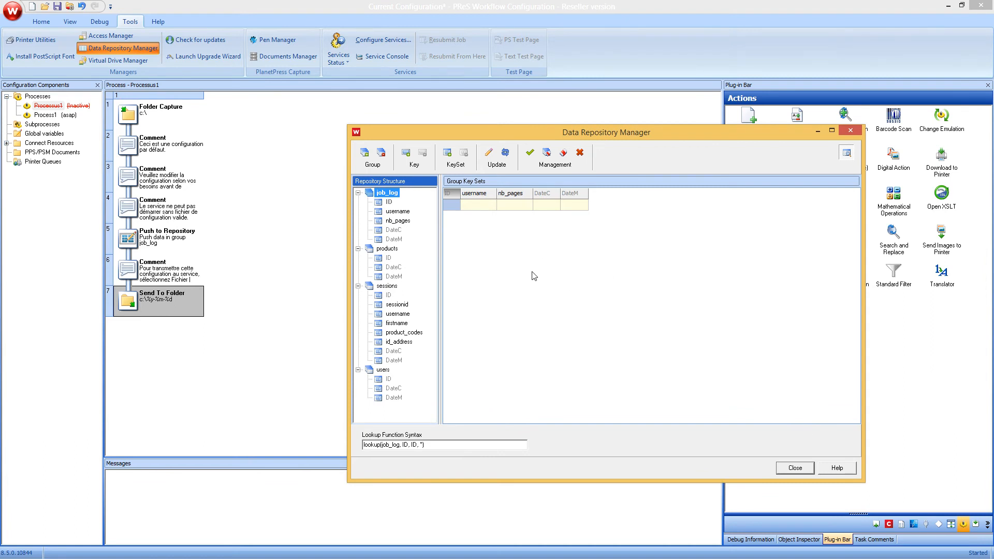
click(546, 153)
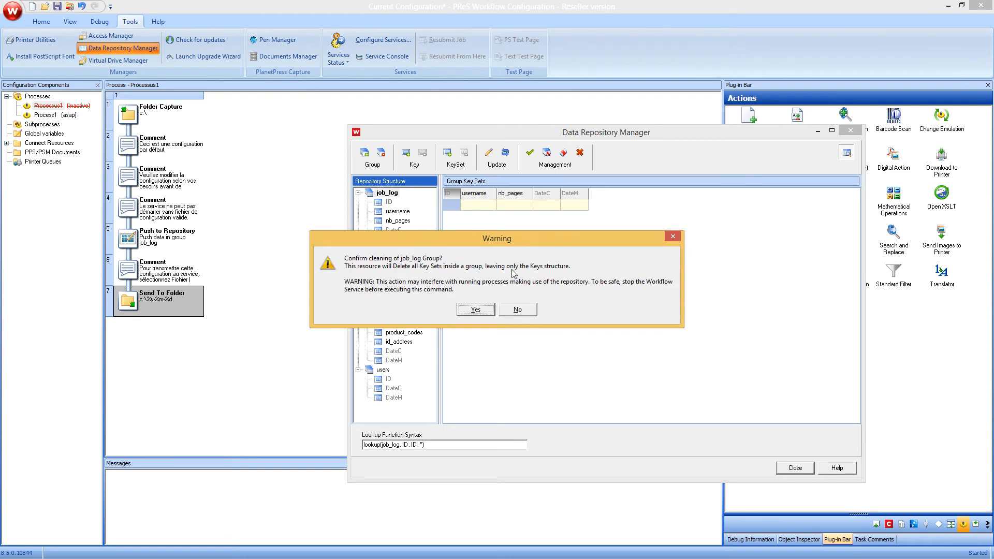
click(460, 310)
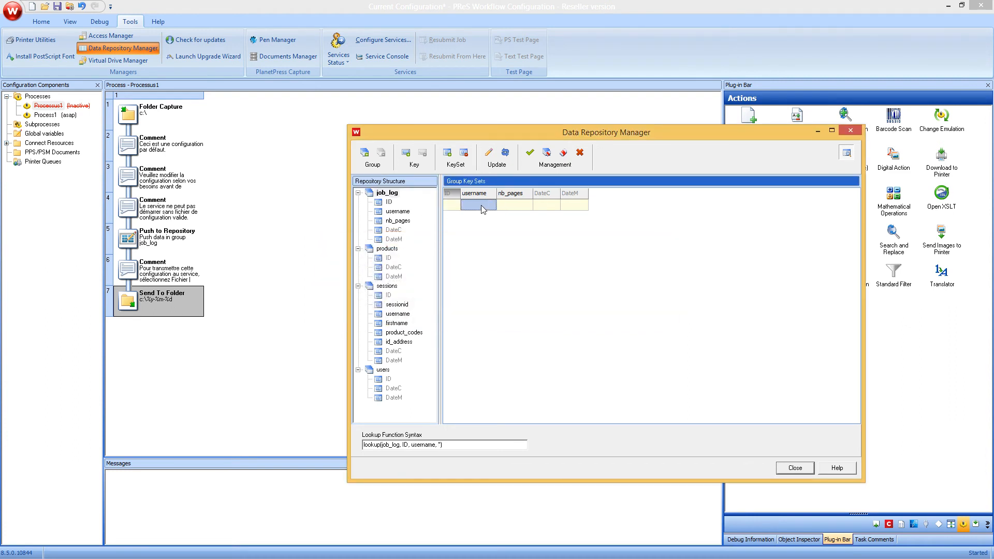
Step: Add a key set to the job_log group with asdfasdf as both the username and nb_pages values
click(447, 153)
text(asdfasdf)
drag(574, 193, 574, 206)
click(435, 209)
text(asdfasdf)
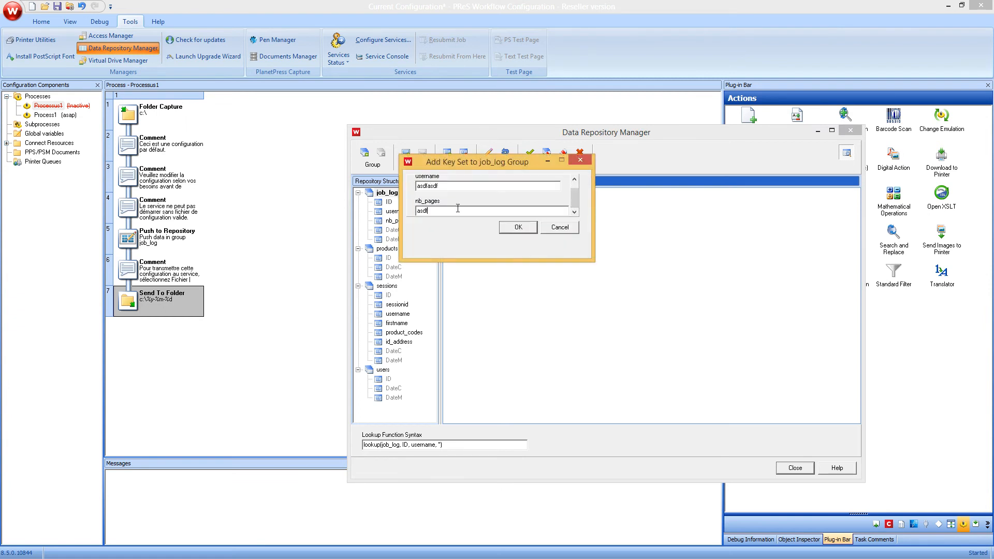
click(528, 232)
Step: Add a second key set to job_log, again with asdfasdf for username and nb_pages
click(447, 152)
text(asdfasdf)
drag(574, 193, 574, 207)
click(482, 209)
text(asdfasdf)
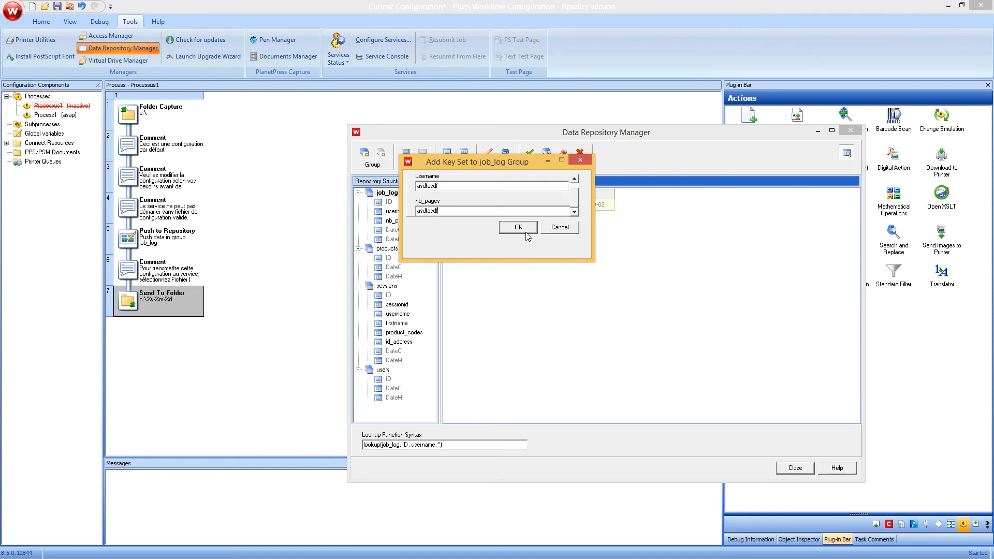
click(526, 232)
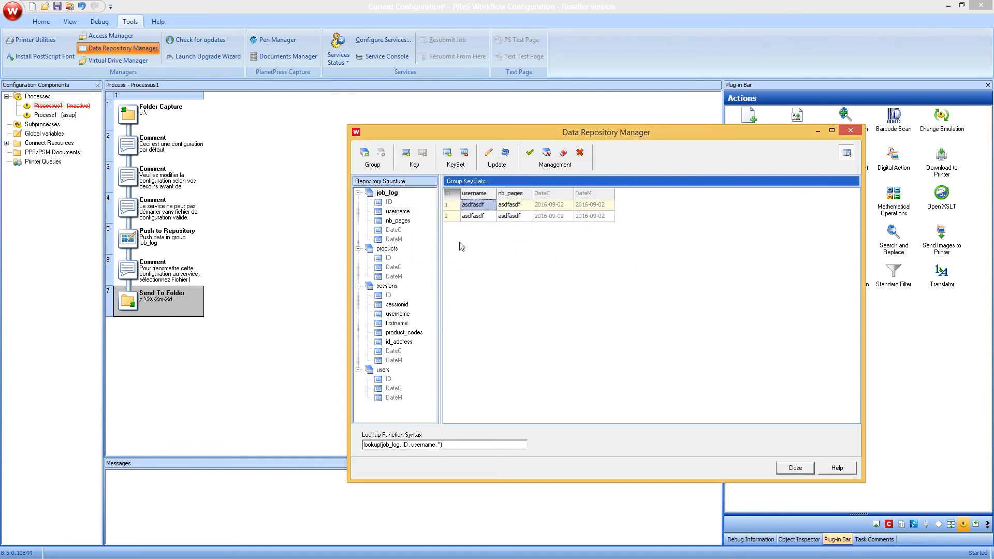
Step: Clear the key sets of the job_log group, and then those of all groups, keeping only the key structure
click(476, 206)
double_click(508, 207)
click(560, 230)
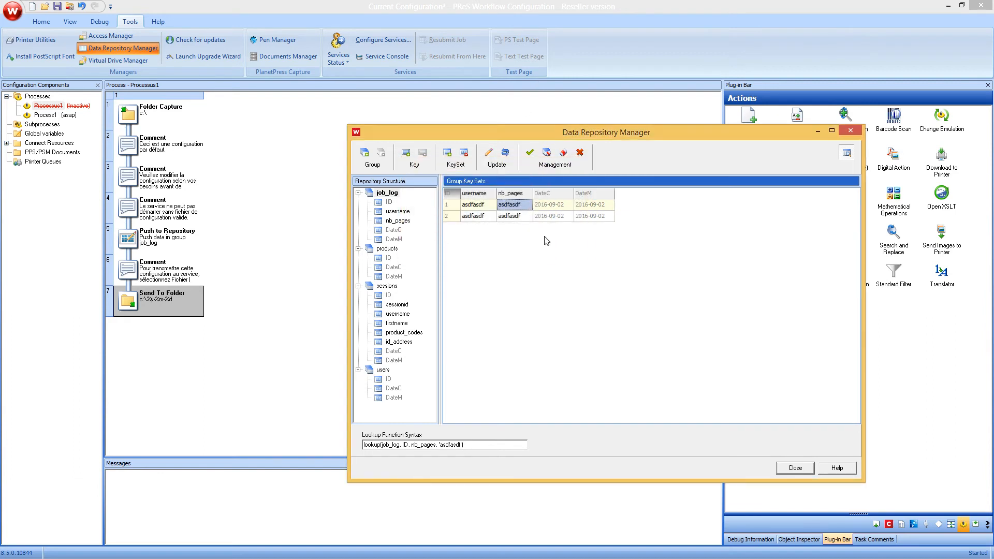
click(548, 151)
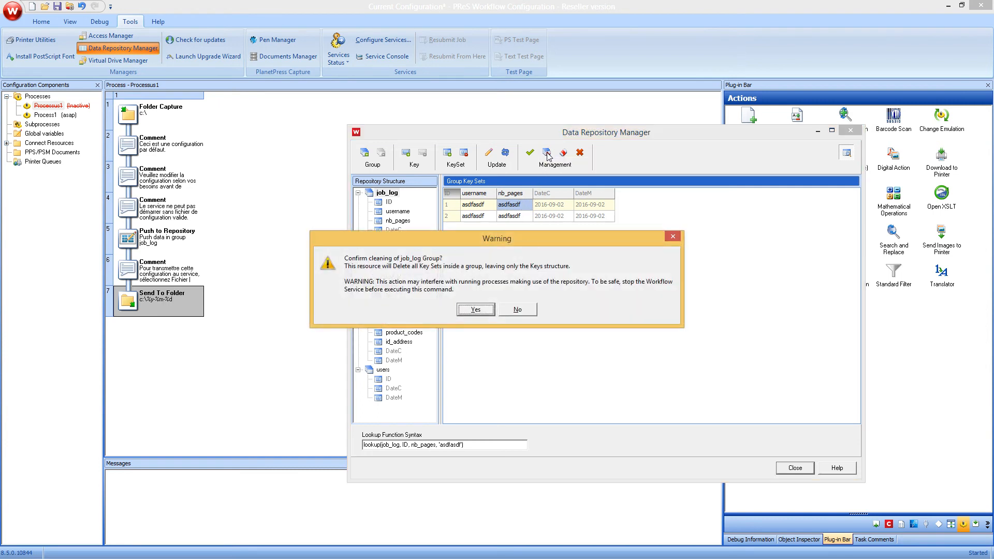
click(473, 311)
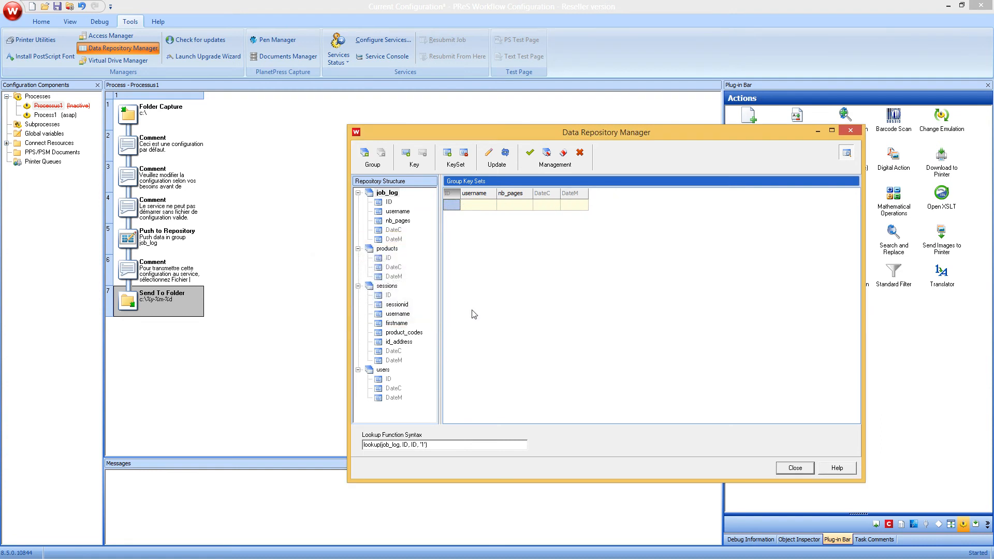
click(563, 153)
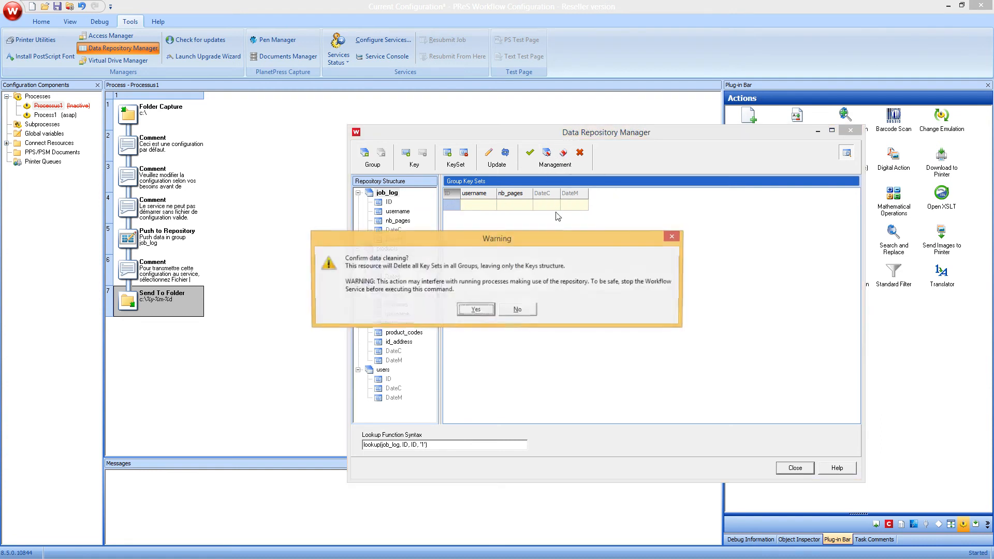
click(472, 311)
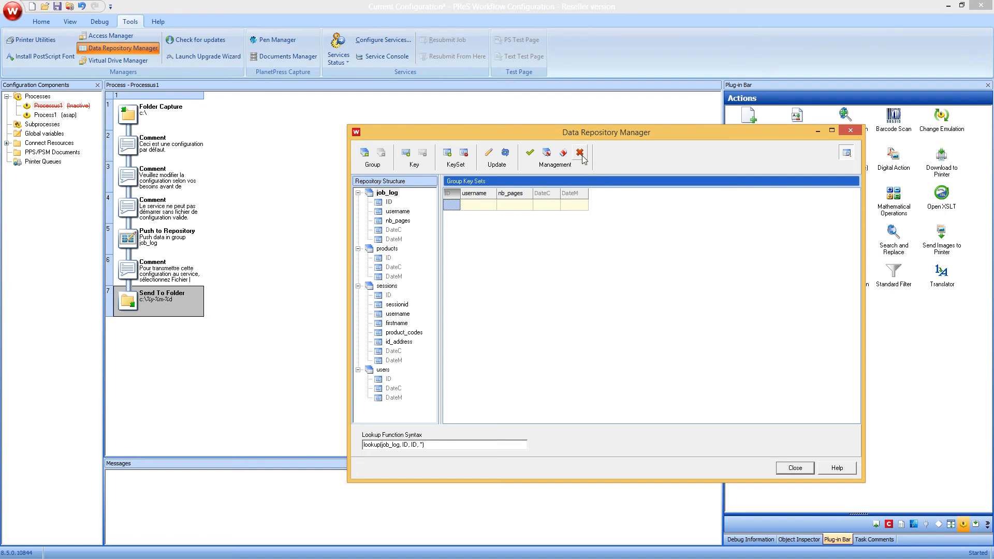
Step: Run Check Repository to verify integrity and recover lost space, and close the Data Repository Manager
click(533, 156)
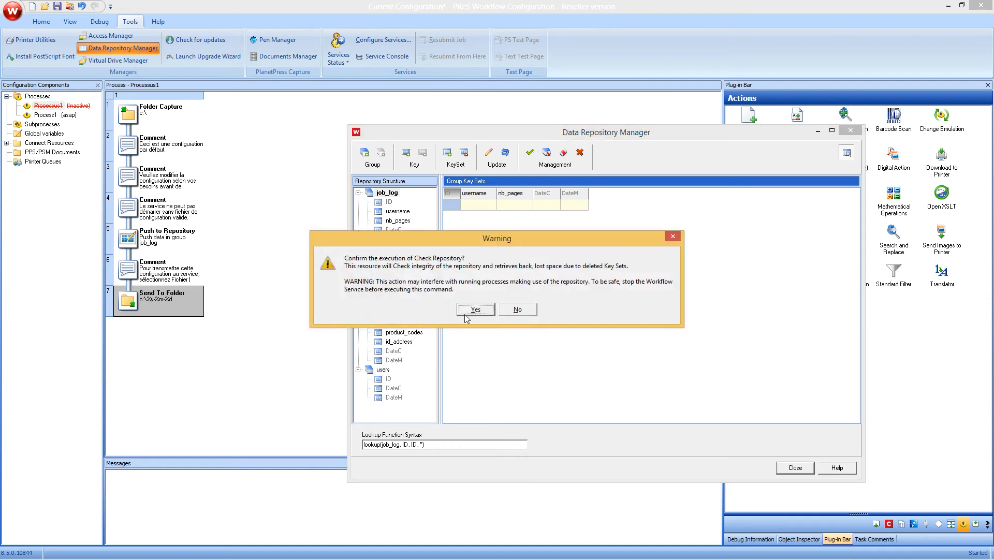
click(476, 310)
click(475, 311)
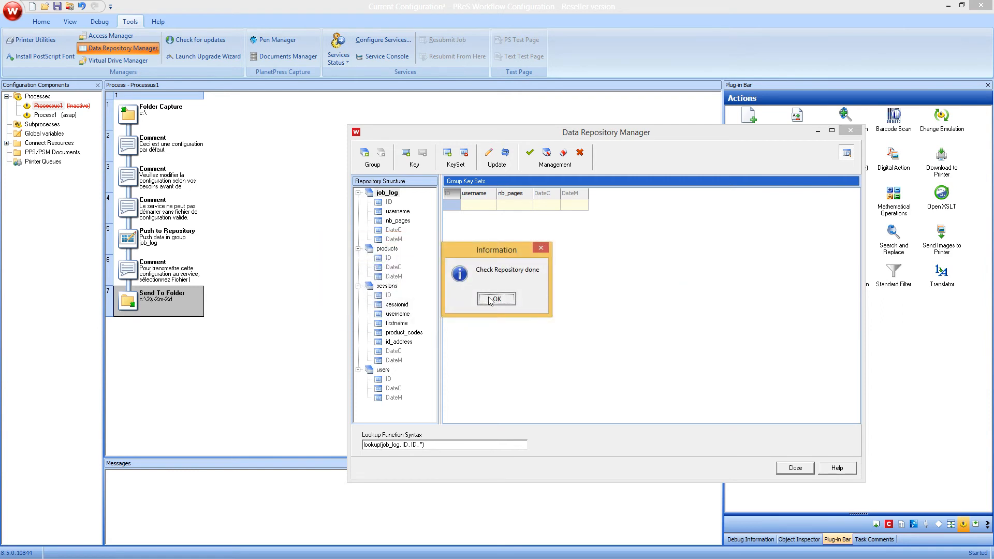
click(490, 300)
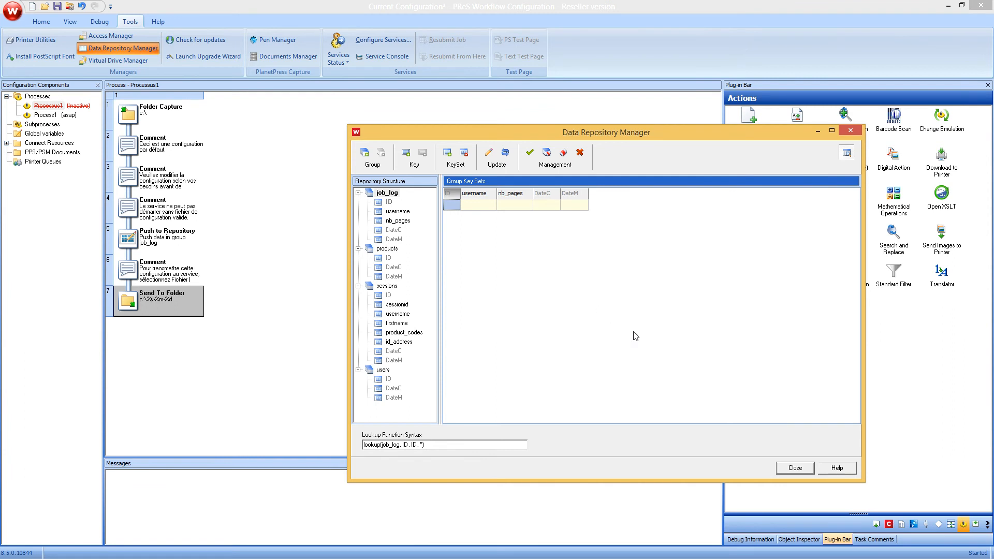
click(856, 130)
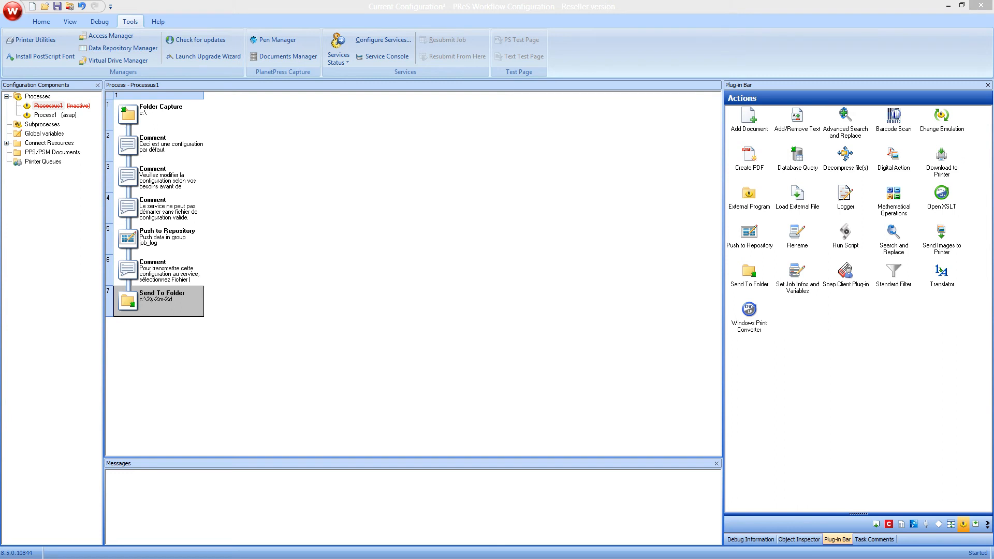
Step: Replace the Folder Capture input of Processus1 with an HTTP Server Input
click(533, 172)
click(853, 393)
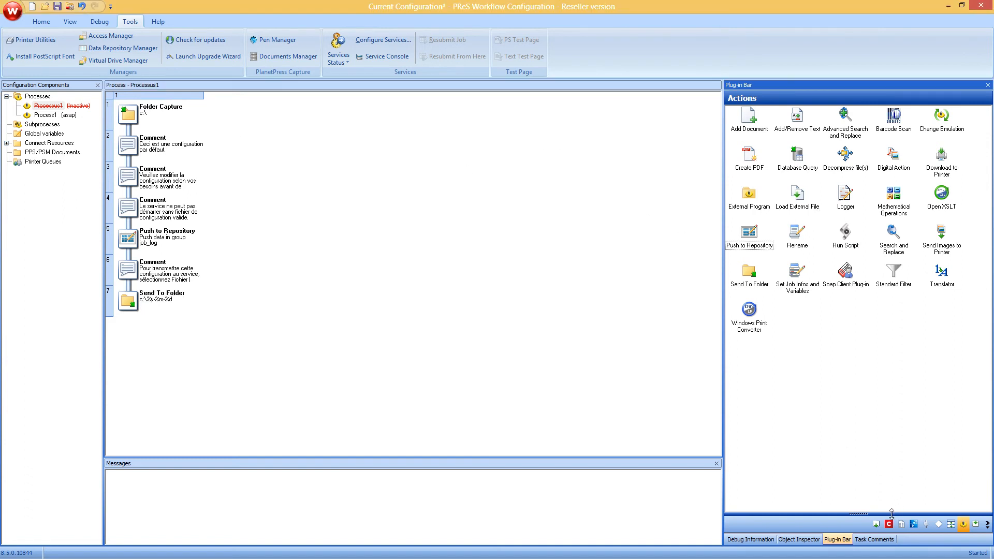
click(975, 523)
drag(808, 165, 152, 115)
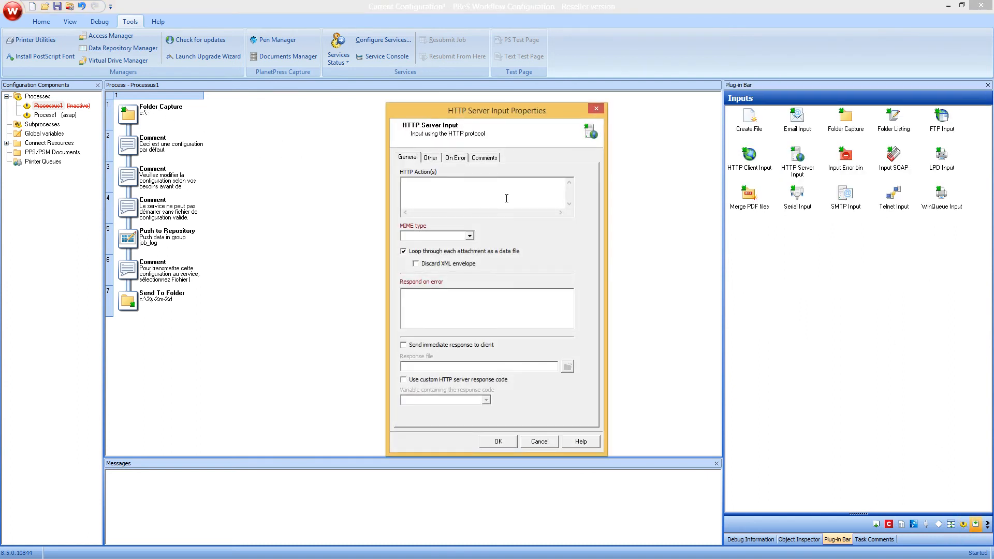
Step: List the HTTP actions get, foo and lookup on separate lines and confirm the HTTP Server Input properties
text(asdf get)
key(Return)
text(foolookiup)
key(Return)
text(asdf)
key(Up)
key(Up)
key(Delete)
key(Delete)
key(BackSpace)
key(BackSpace)
key(BackSpace)
key(BackSpace)
text(g)
key(shift+End)
key(Down)
click(507, 442)
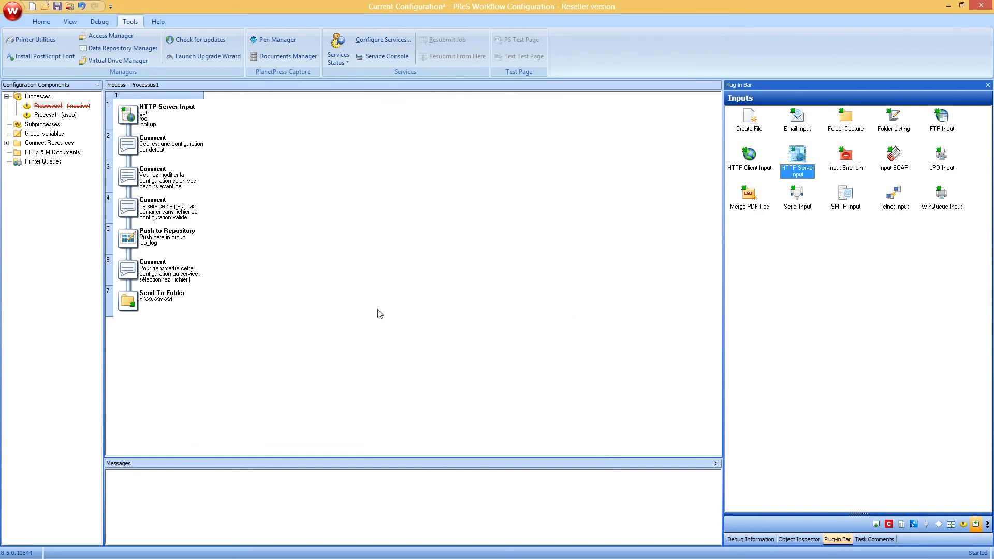
Step: Replace the HTTP Server Input with a Folder Capture that lists the folders C:\data and f:\data2\
click(853, 259)
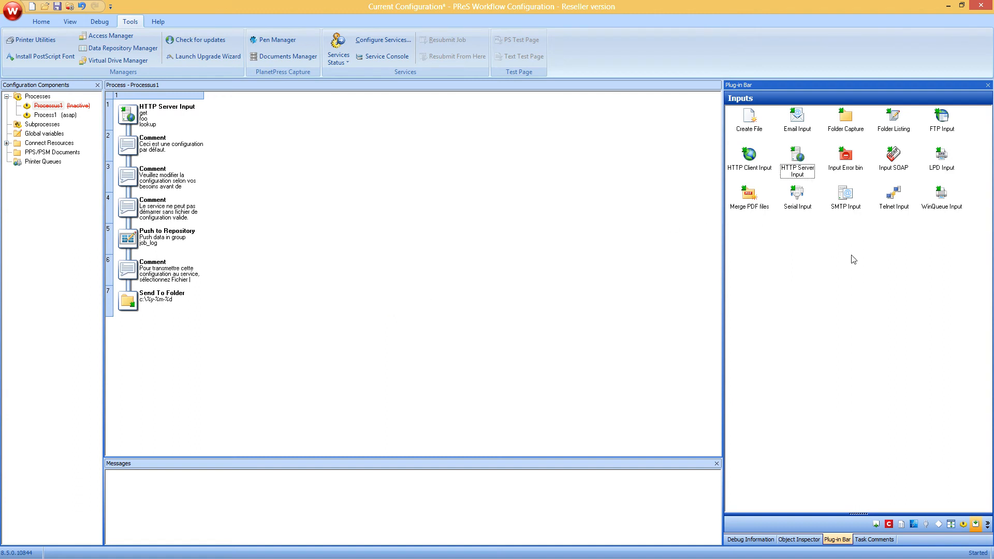
drag(846, 123, 136, 123)
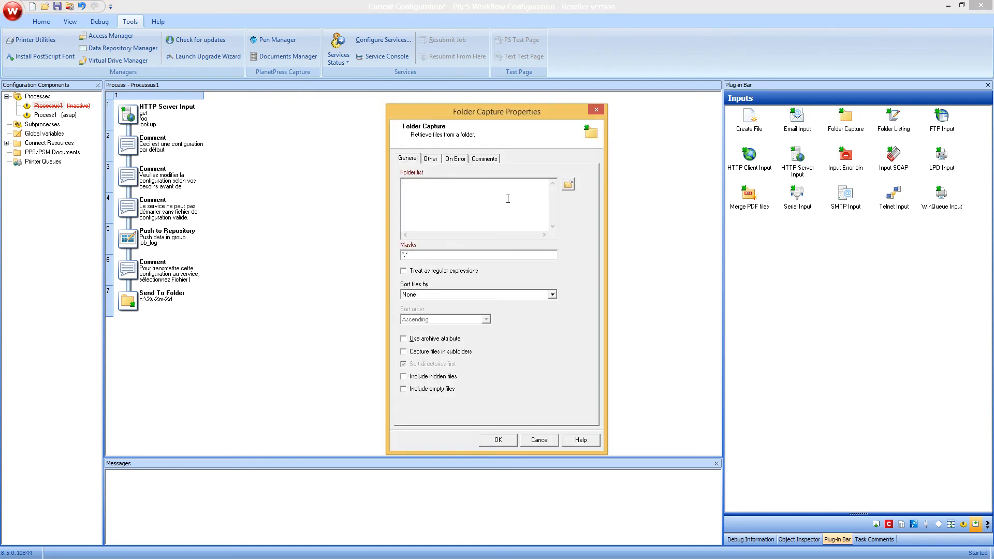
text(C:\data)
key(Return)
text(f:\data2\)
key(Return)
Step: Try the Capture files in subfolders option for the listed folders
drag(486, 187, 401, 182)
click(470, 191)
click(433, 352)
click(417, 351)
drag(436, 196, 239, 60)
click(445, 213)
Step: Treat the Folder Capture masks as regular expressions and set the mask to [a-Z0-9]{5}-[0-9]+.pdf
click(427, 271)
click(403, 271)
double_click(409, 254)
key(BackSpace)
text([a-Z)
text(0-9)
text(]{1-10)
text(}.pdf)
key(Delete)
key(Delete)
key(Delete)
key(BackSpace)
text(5}-[0-9]+)
click(452, 274)
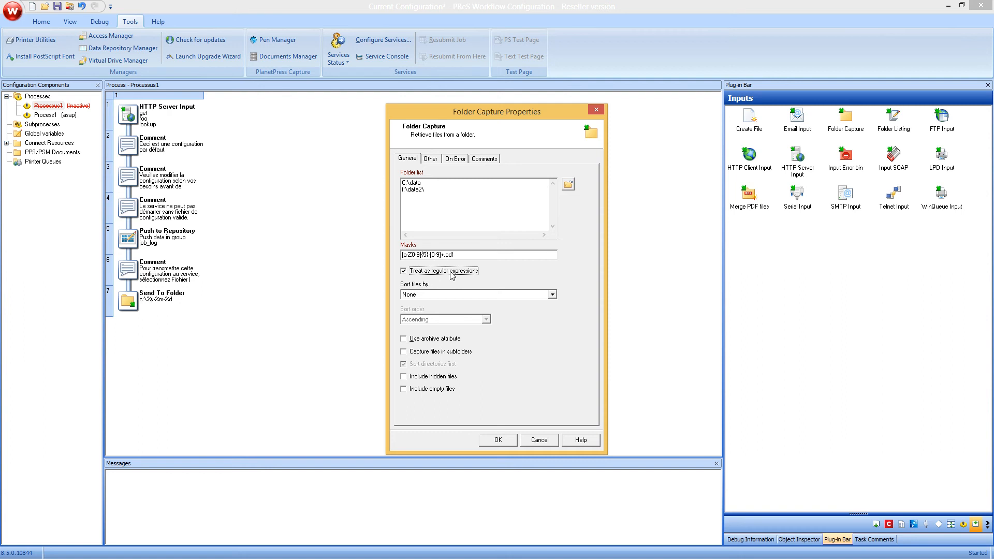
Step: Try to confirm the Folder Capture properties without creating the f:\data2\ directory
click(498, 439)
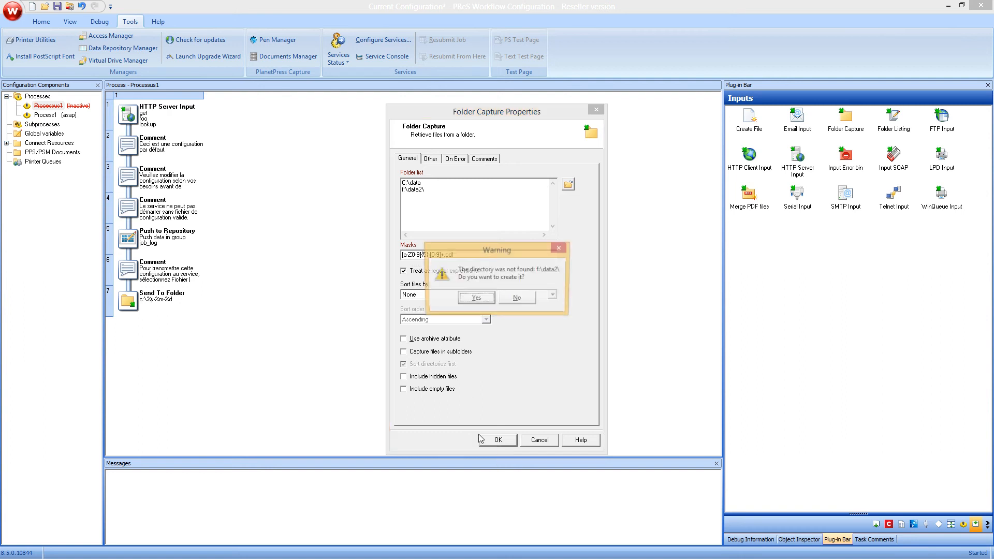
click(510, 303)
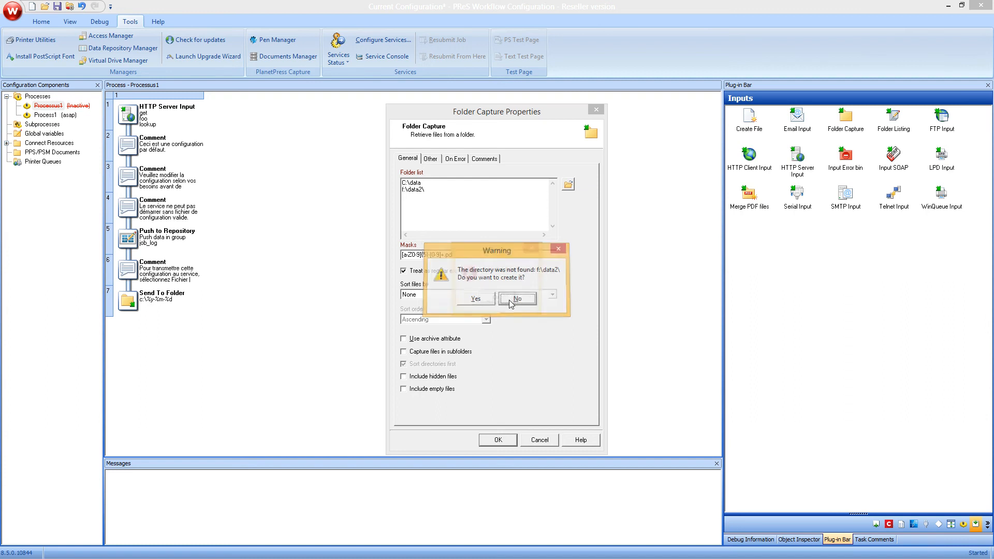
click(496, 298)
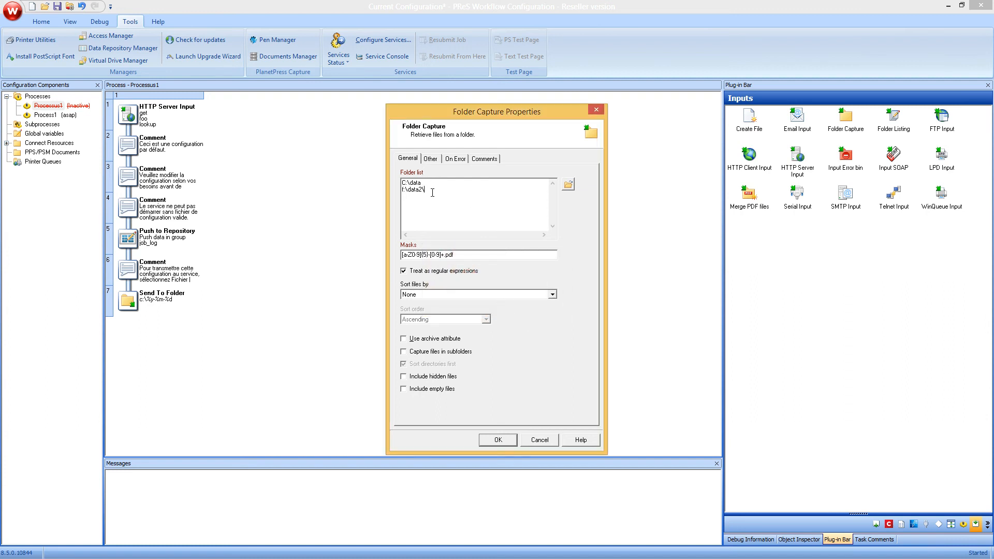
Step: Remove f:\data2\ from the folder list, keeping only C:\data, and confirm the Folder Capture properties
drag(432, 193, 369, 202)
click(499, 436)
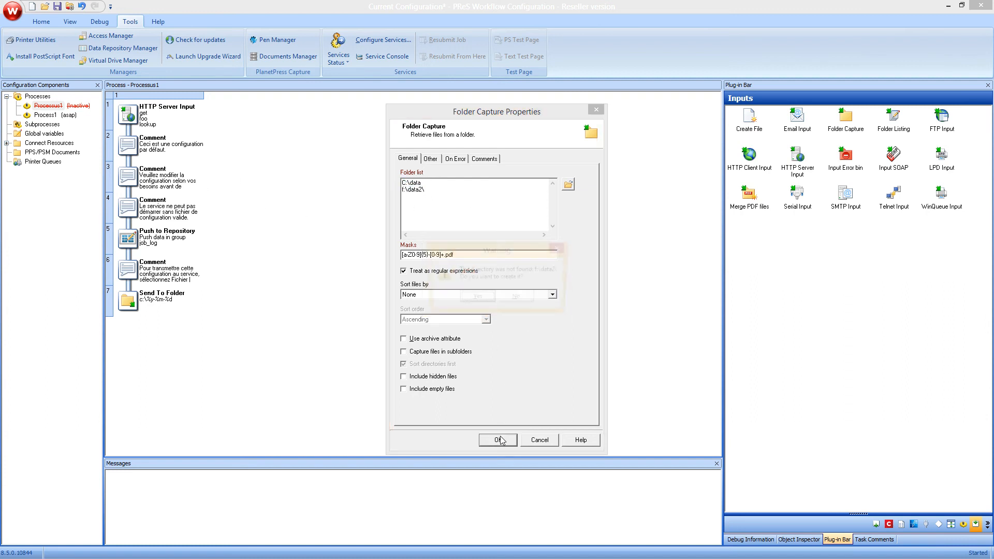
click(477, 299)
click(494, 299)
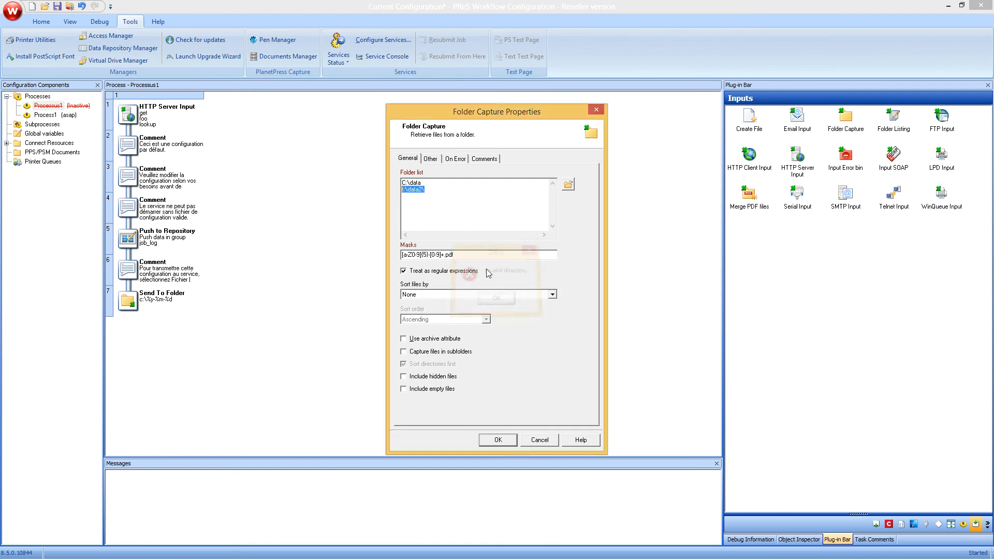
key(Delete)
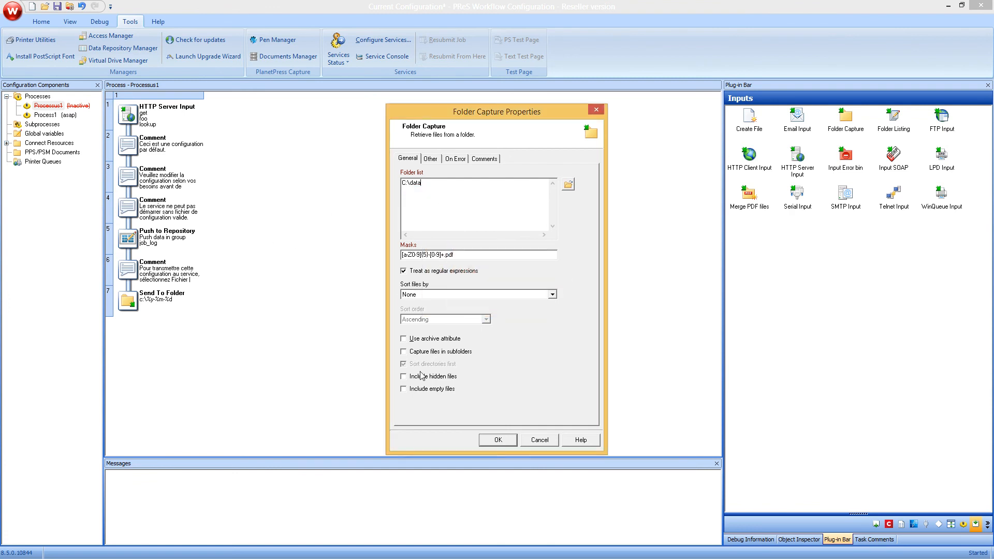
click(495, 440)
click(486, 441)
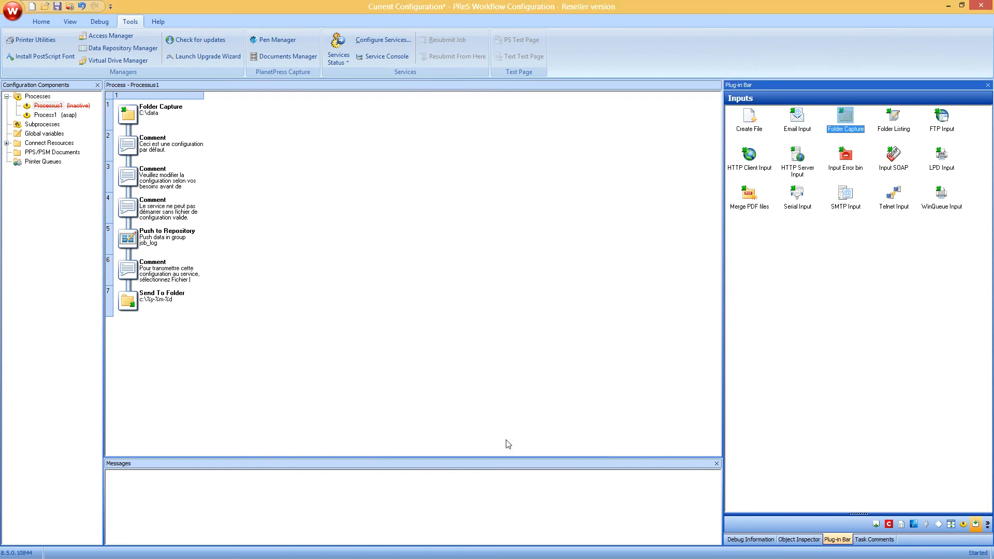
Step: Open the HTTP Server Input 1 plug-in preferences and try the Use PHP Arrays option
click(170, 113)
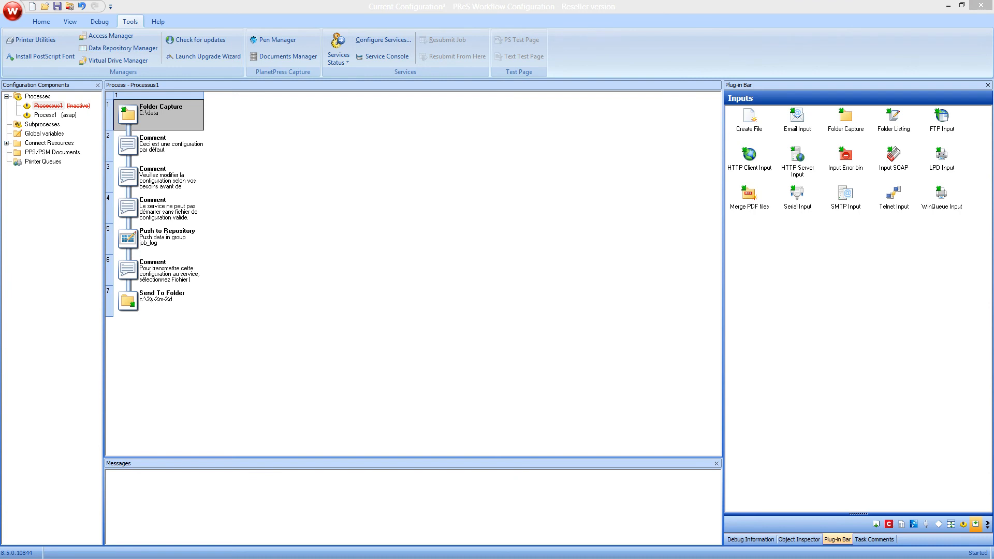
click(374, 222)
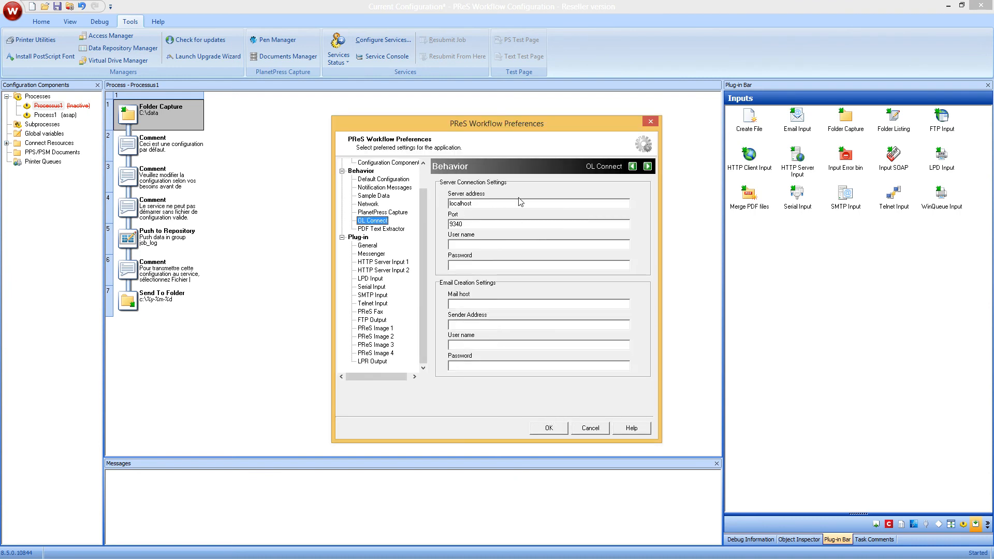
click(381, 262)
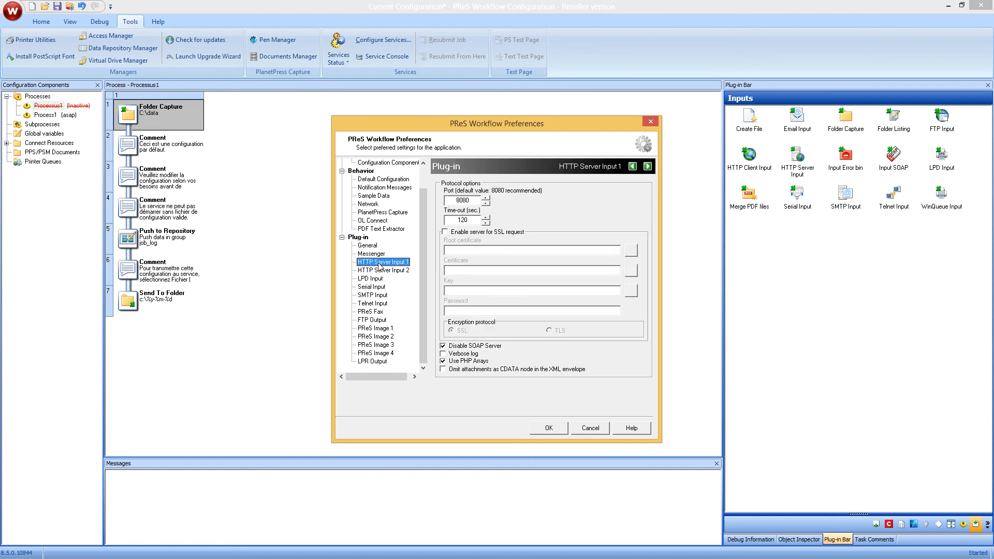
click(454, 364)
click(454, 364)
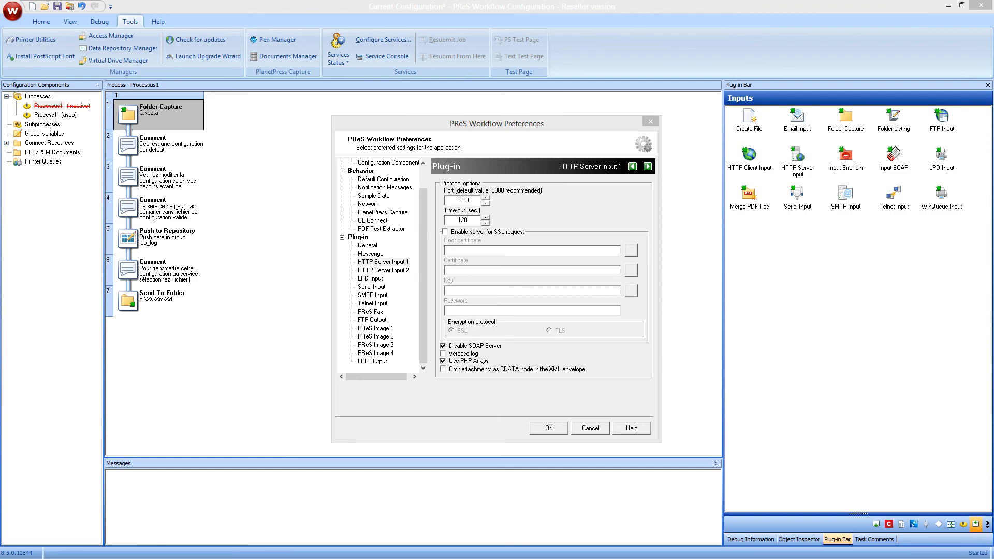
Step: Switch to the browser and read Jira issue SHARED-41706 about grouping HTML form arrays in the job data
drag(391, 0, 392, 5)
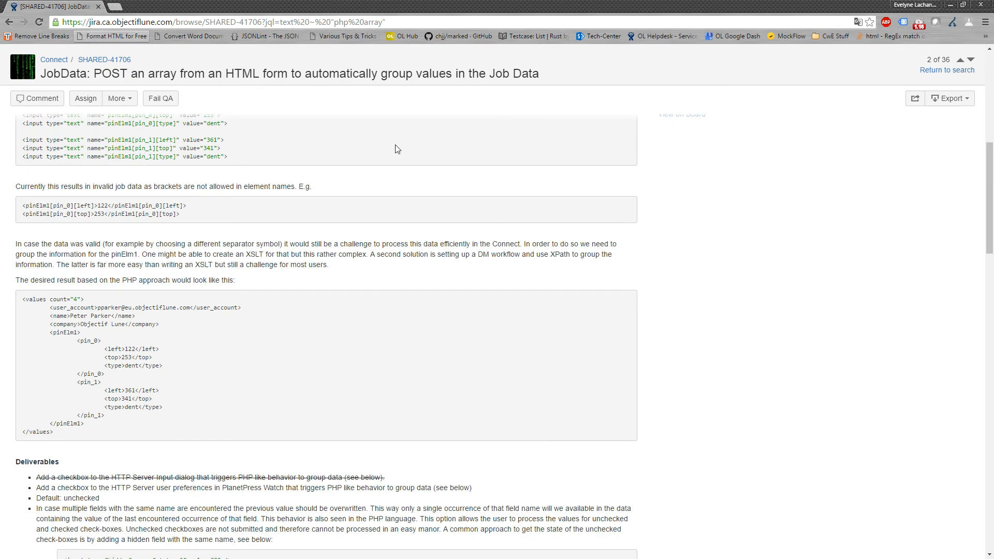
scroll(420, 266, up, 6)
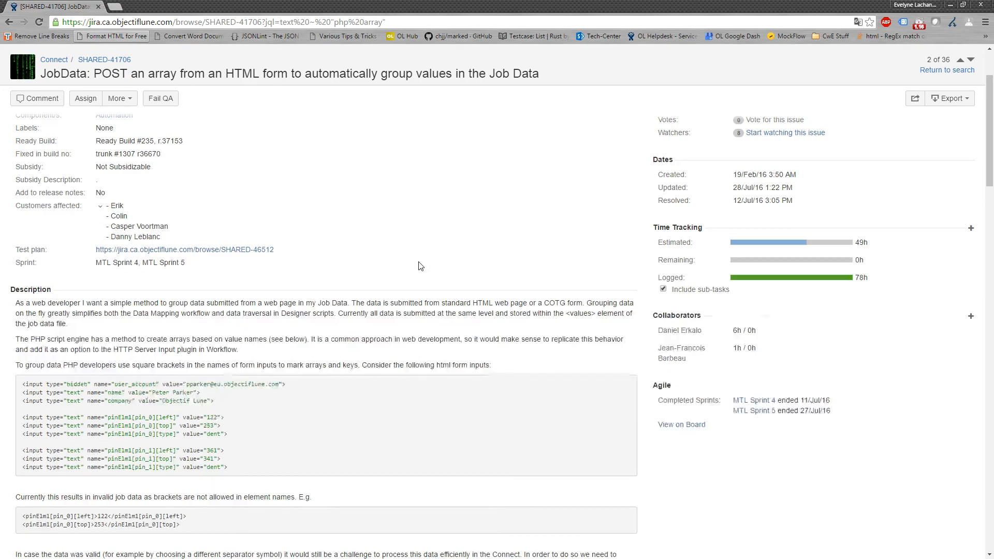
scroll(421, 266, down, 7)
drag(23, 247, 387, 380)
scroll(383, 357, down, 4)
scroll(380, 344, down, 3)
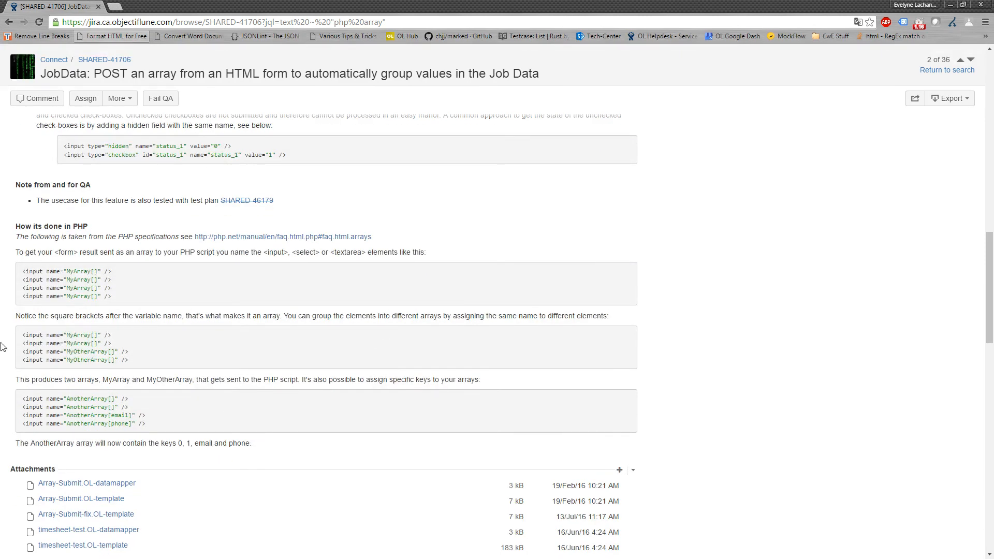
scroll(321, 341, down, 3)
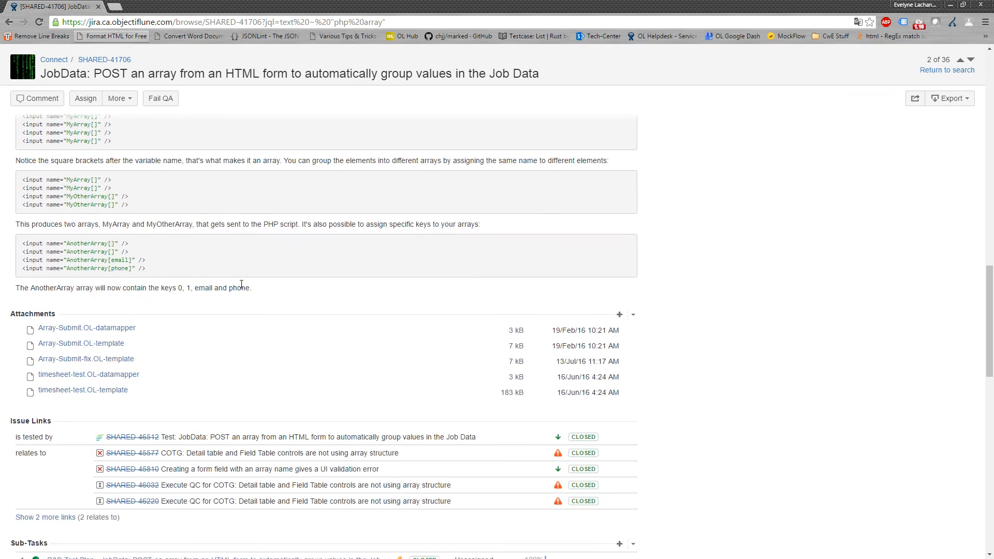
scroll(241, 290, up, 7)
scroll(241, 290, up, 4)
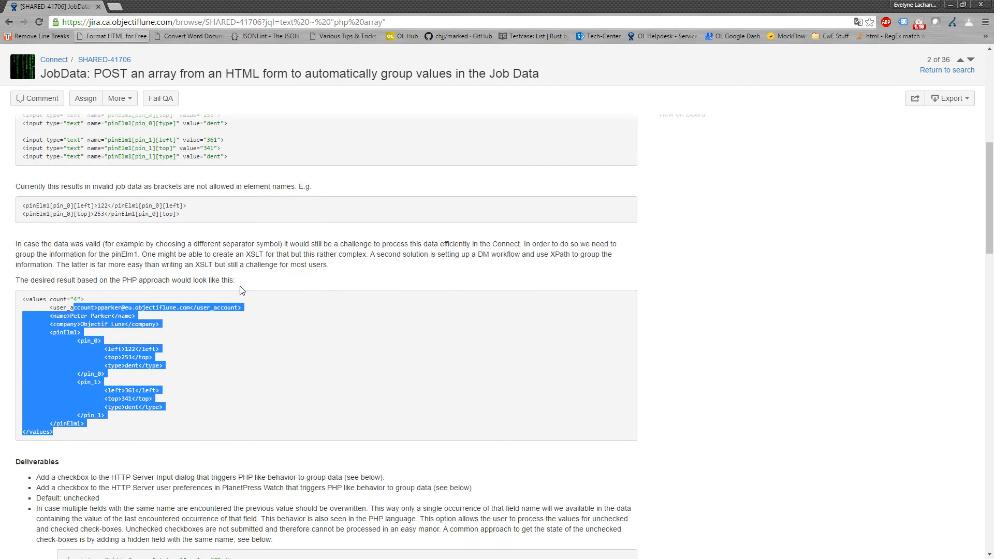
Step: Compare the bracketed pinElm1 form inputs with the nested XML elements in the issue's desired result
click(228, 309)
drag(24, 299, 94, 297)
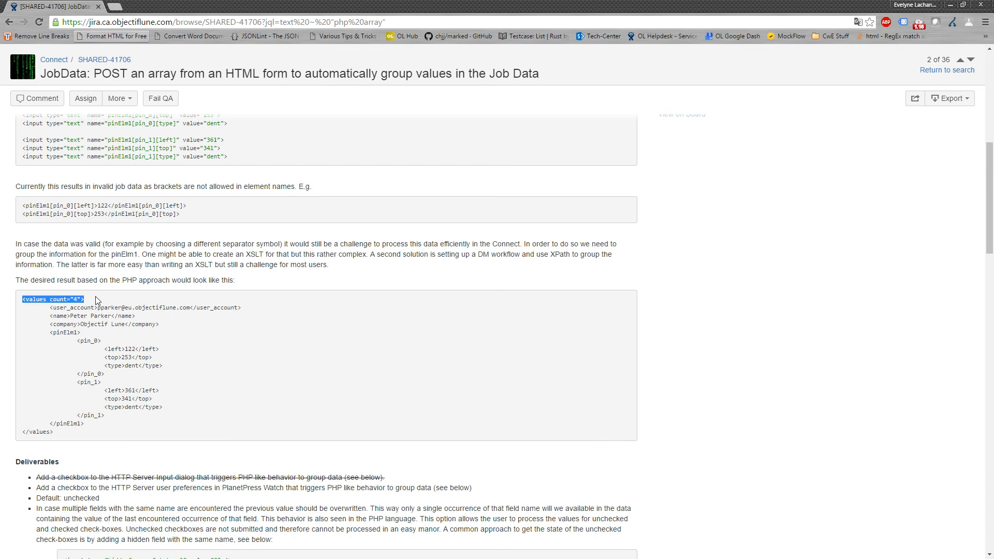
scroll(95, 299, up, 1)
drag(110, 191, 178, 193)
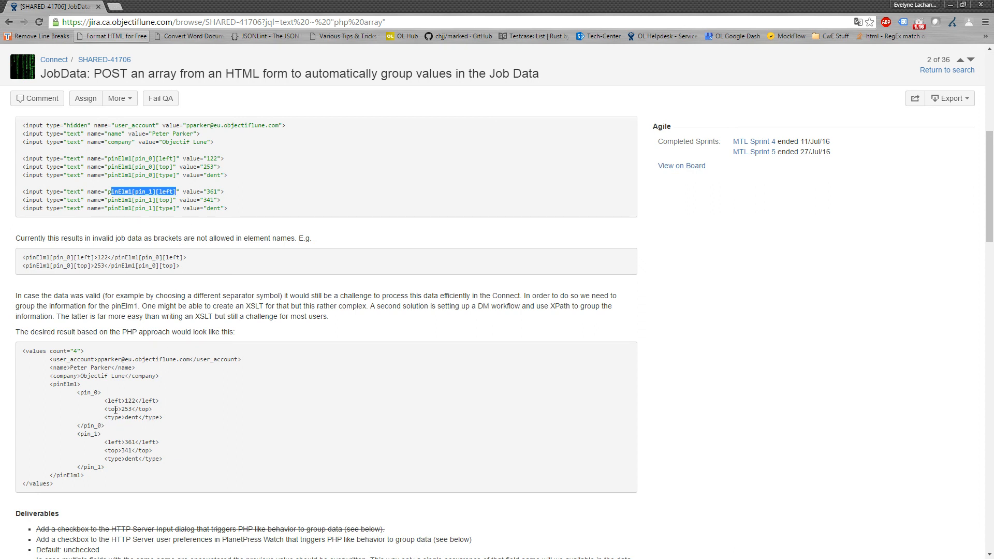
drag(48, 363, 104, 479)
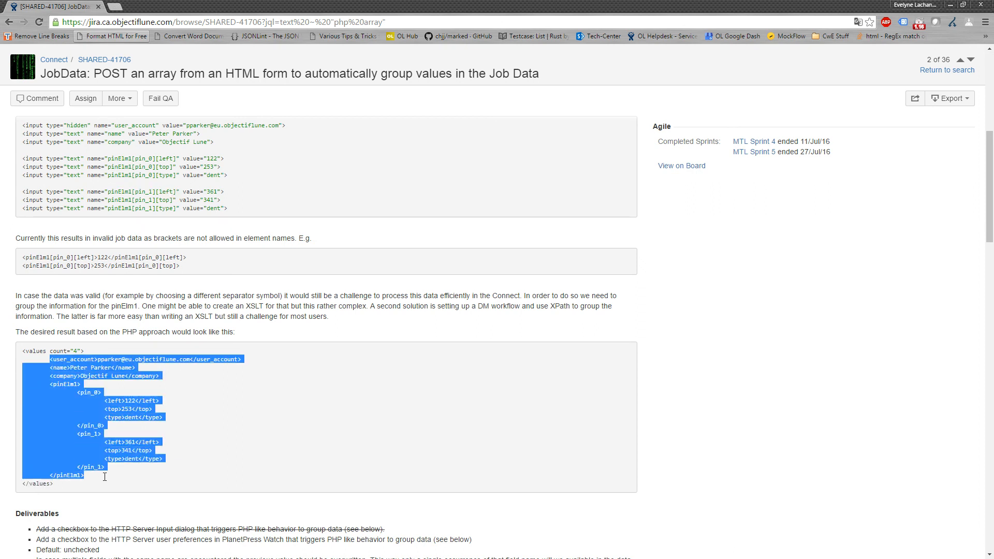
click(105, 480)
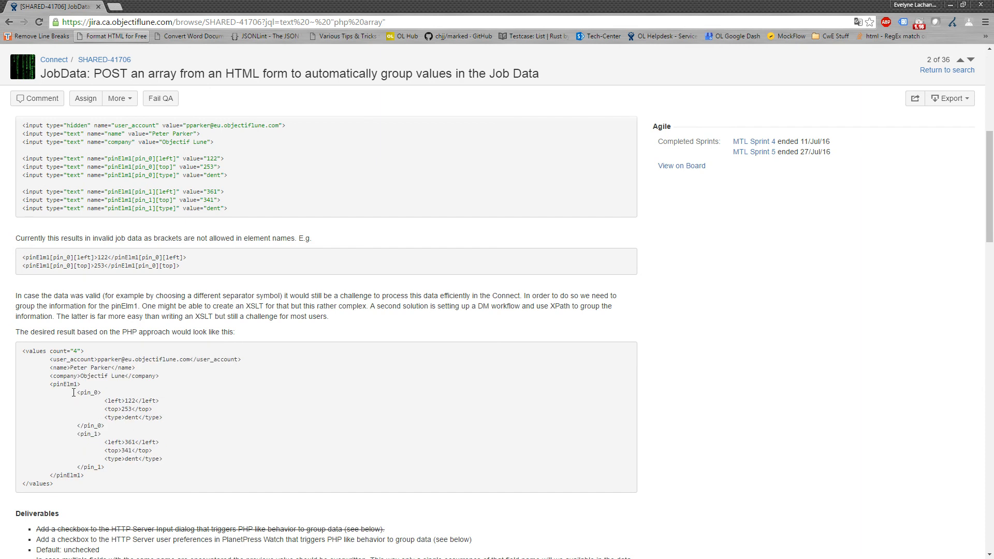
drag(53, 384, 104, 392)
key(alt+Tab)
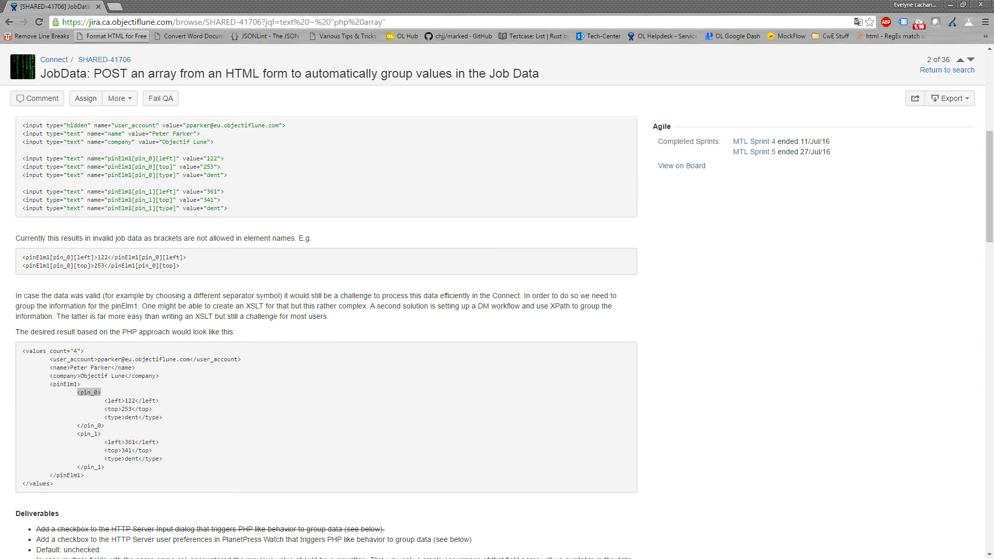
click(413, 213)
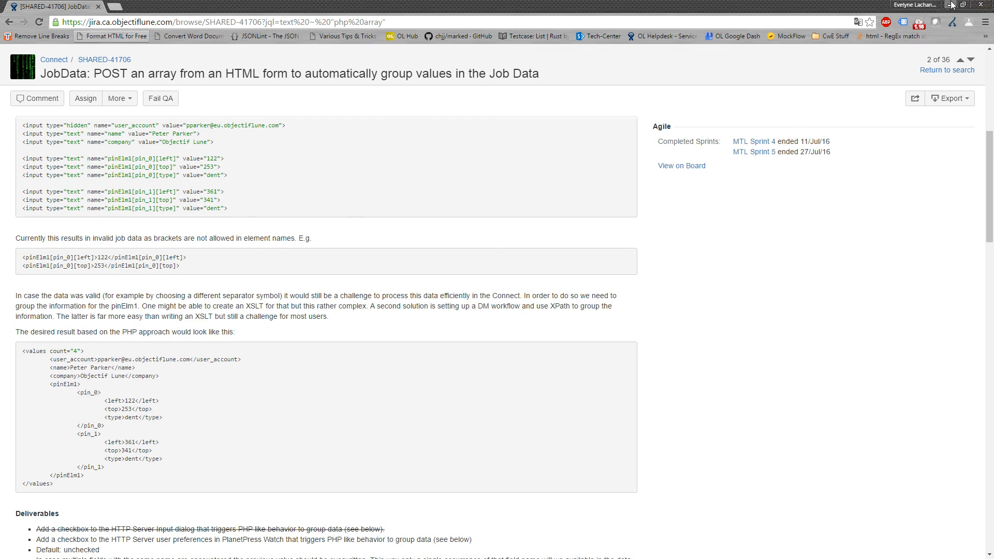
Step: Return to the Workflow preferences and confirm them with Use PHP Arrays enabled for HTTP Server Input 1
click(978, 5)
drag(519, 119, 496, 121)
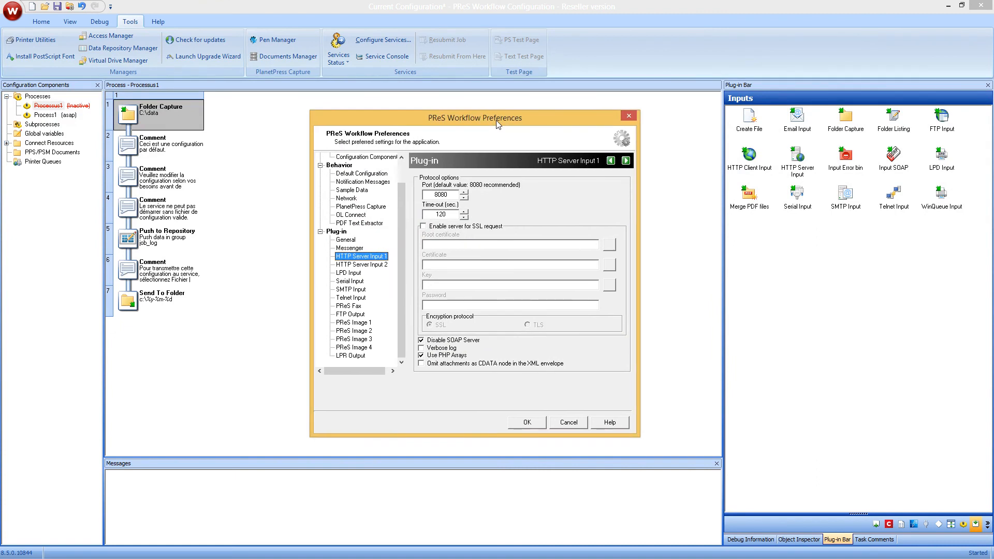
click(449, 357)
click(449, 357)
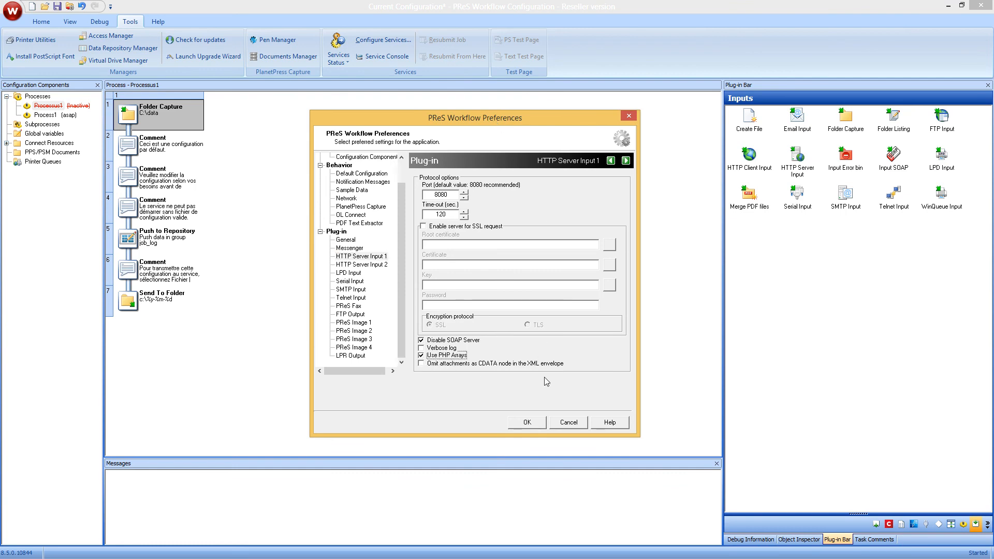
click(527, 422)
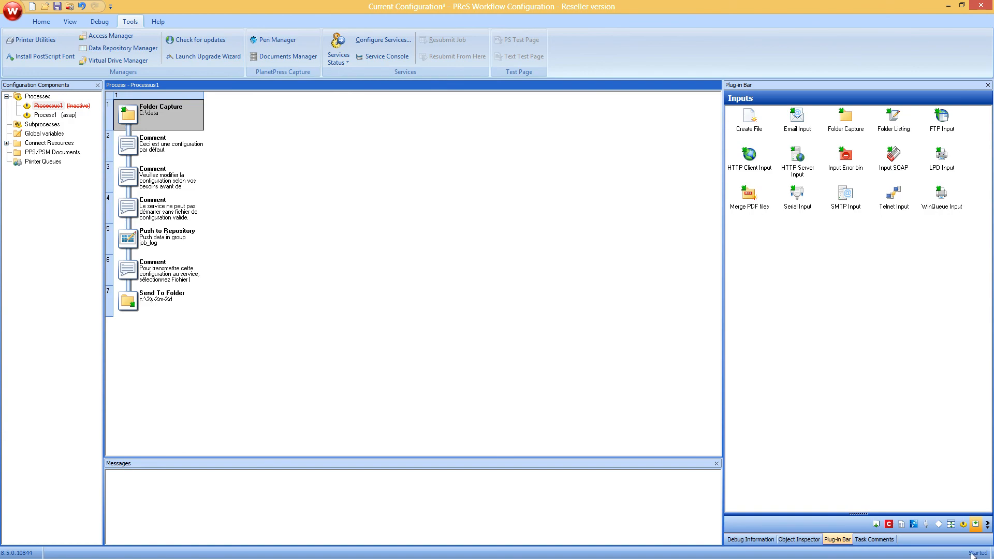
key(alt+Tab)
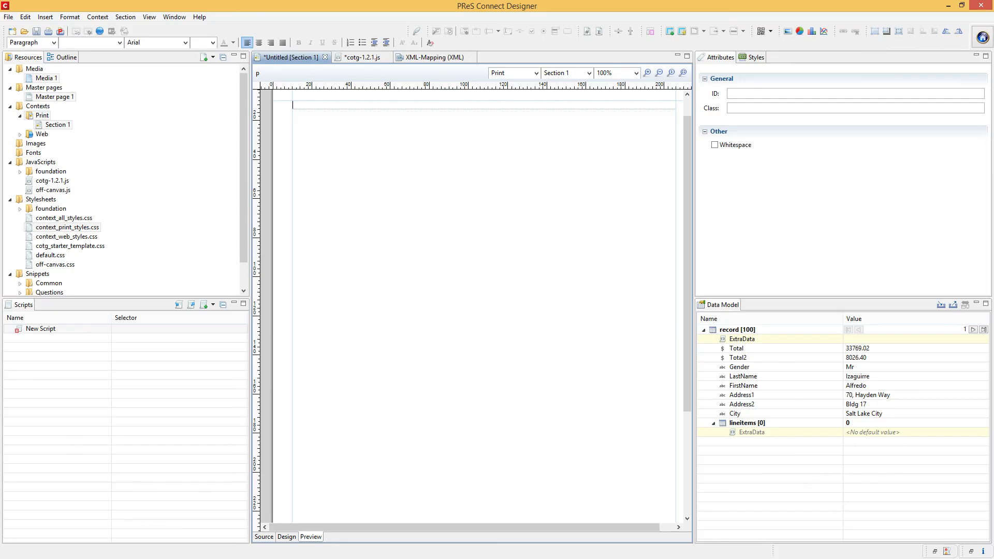
click(948, 5)
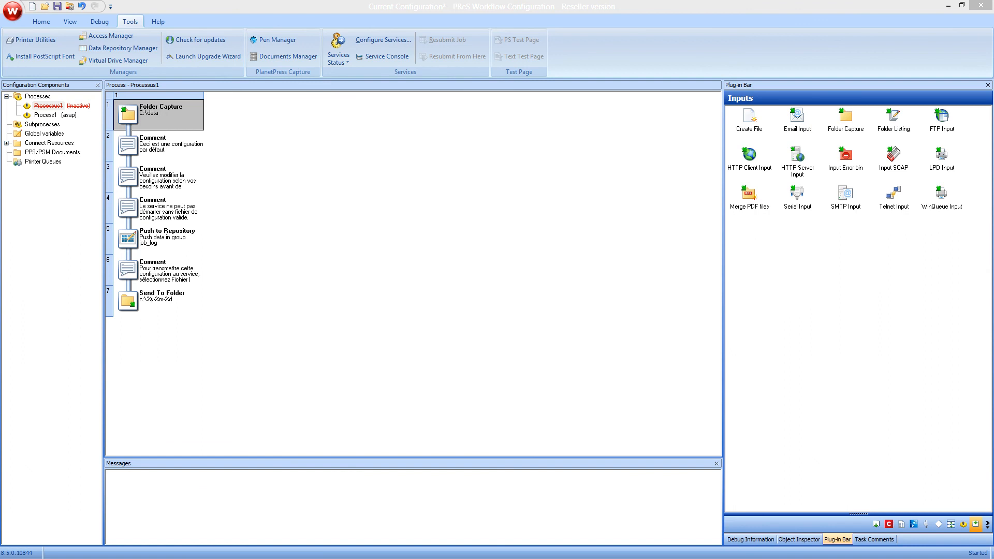
click(480, 202)
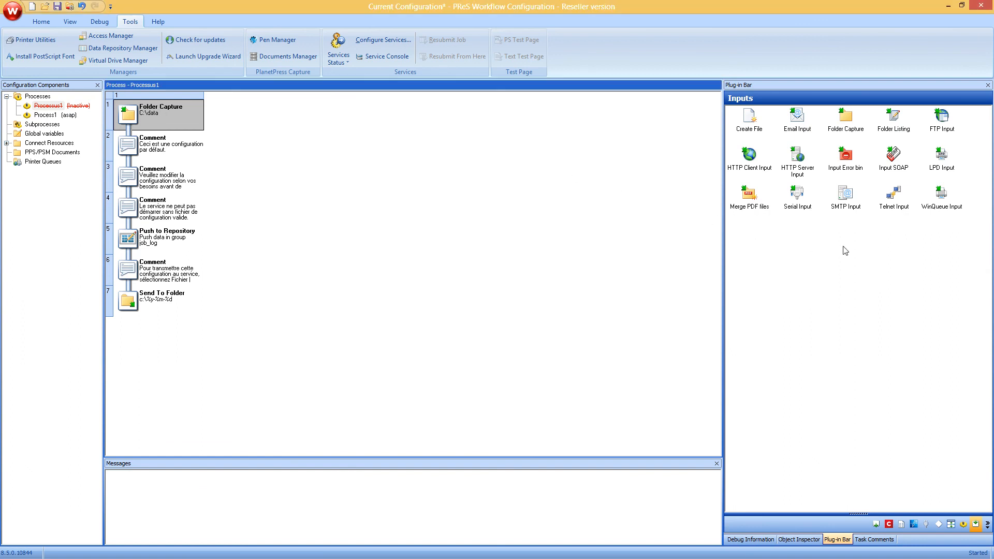
Step: Add an OL Connect Create Email Content task to Processus1 and check the Section choices for the dynamic %o template
click(847, 243)
click(888, 524)
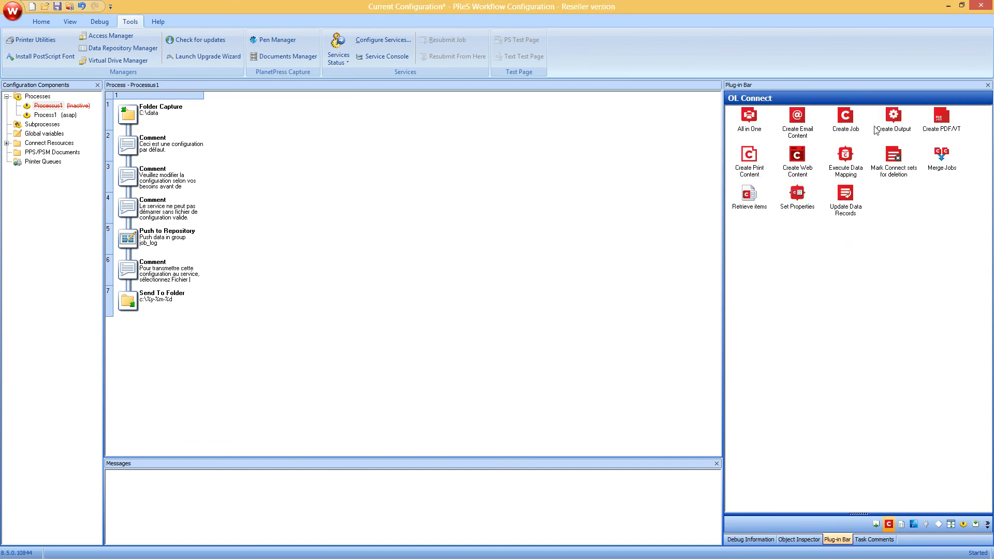
click(797, 115)
drag(152, 183, 128, 153)
click(424, 326)
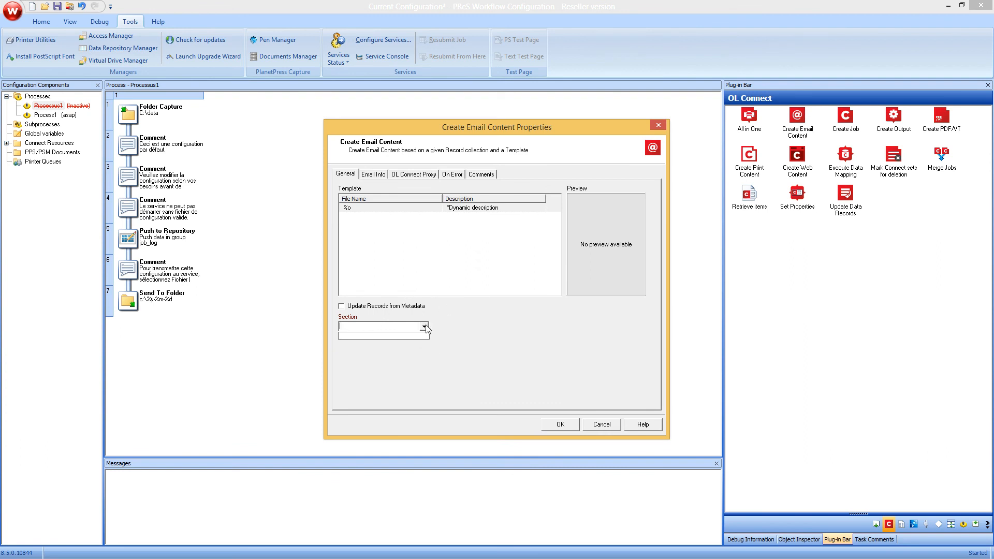
click(400, 227)
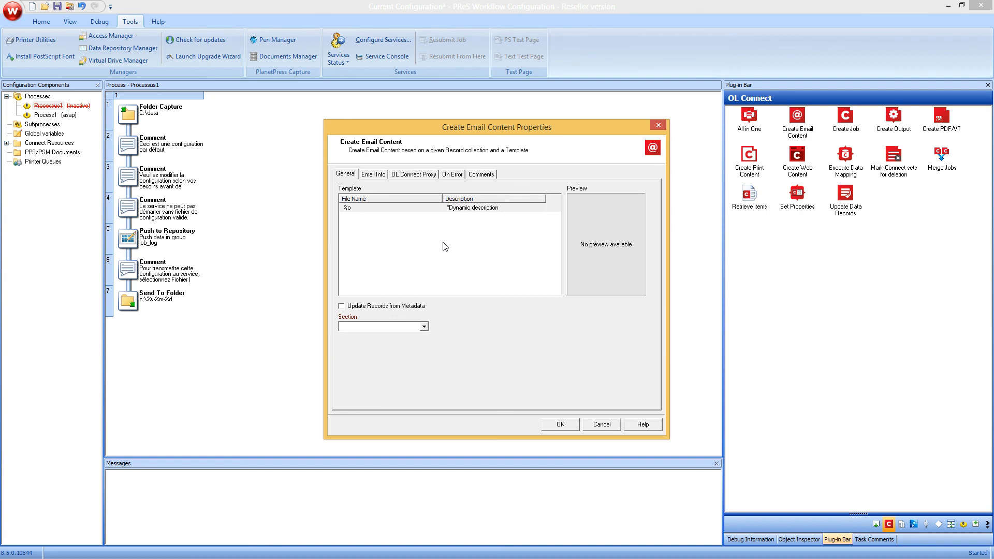
Step: Try entering Section as the section name for the dynamic template, and cancel the Create Email Content properties
click(424, 330)
click(376, 326)
text(Section)
click(426, 326)
click(426, 326)
click(601, 425)
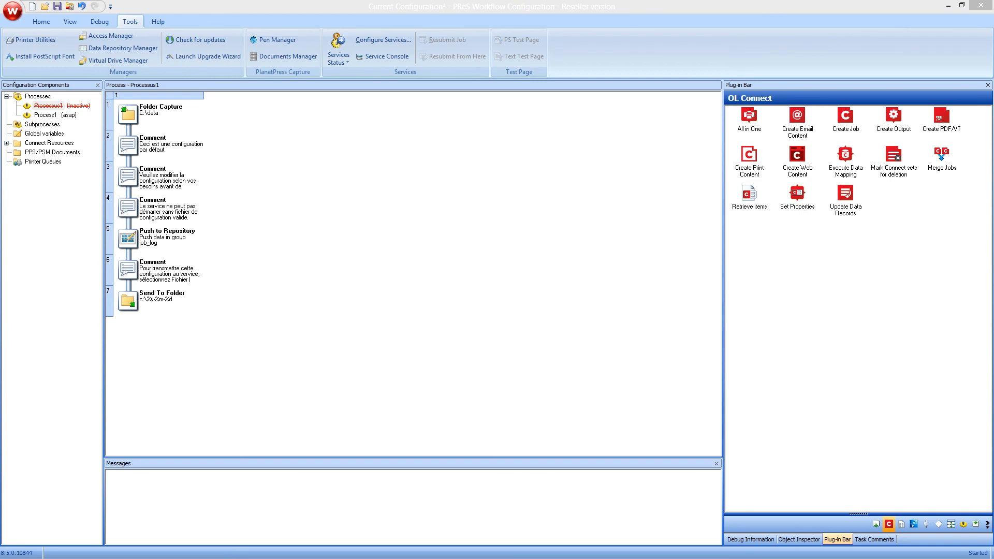
Step: Switch to PReS Connect Designer and check the section properties and includes of the Web context's Section 1
click(797, 116)
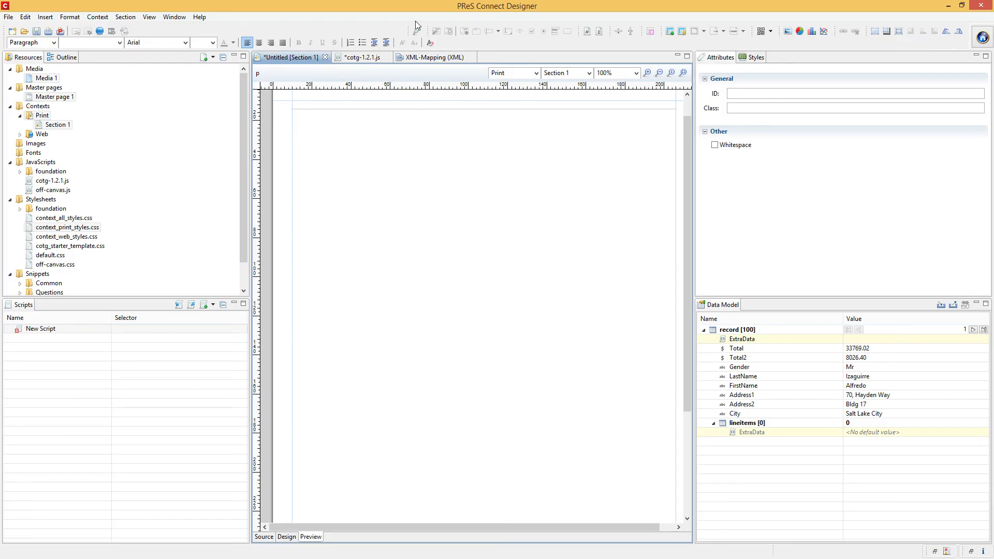
right_click(37, 183)
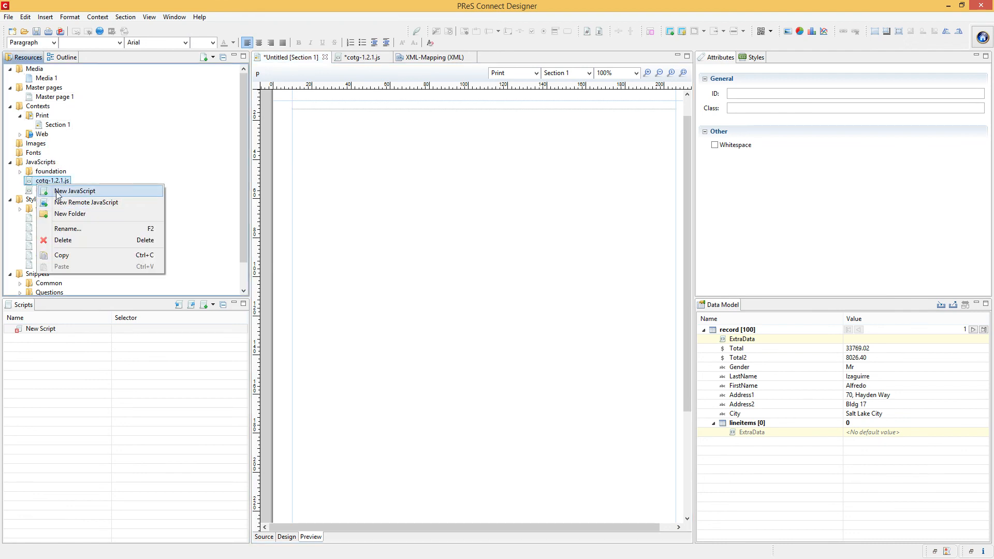
click(20, 134)
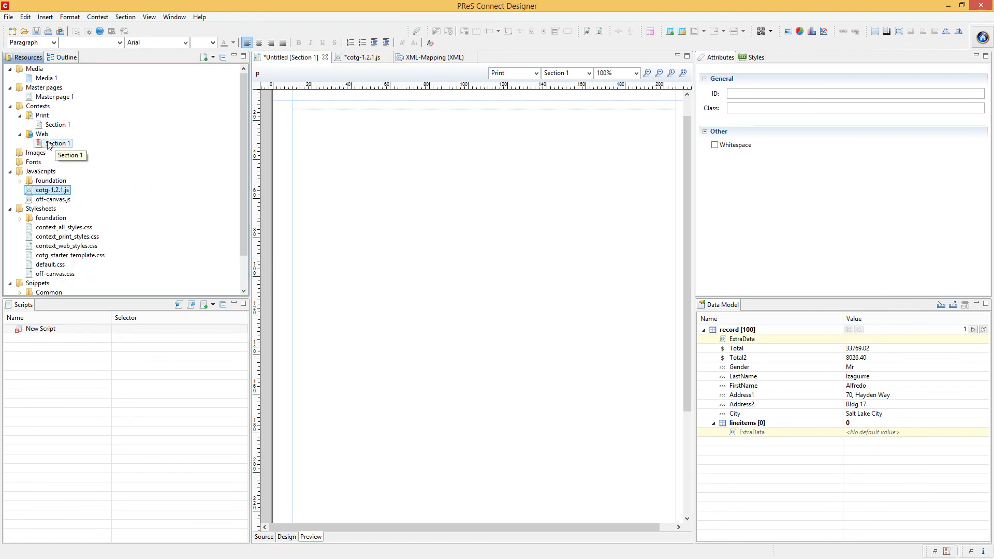
right_click(47, 143)
click(78, 200)
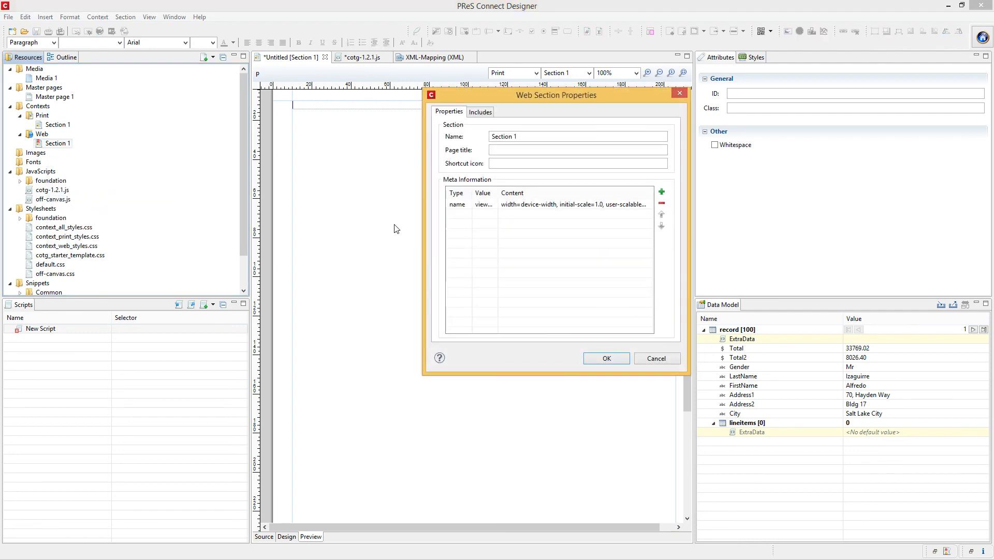
click(468, 117)
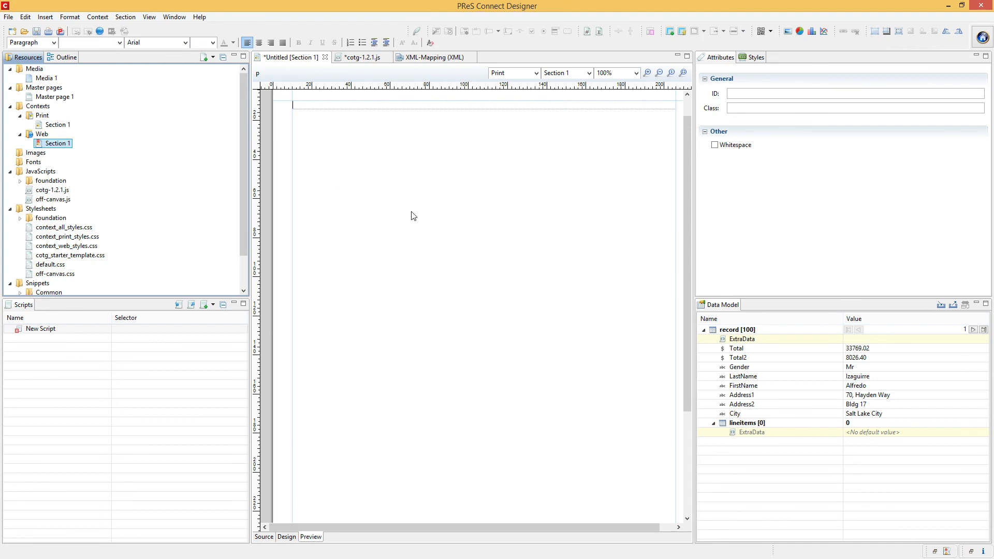
Step: Open the Web context's Section 1, view the Send COTG Test settings, and cancel without sending
double_click(57, 144)
click(110, 32)
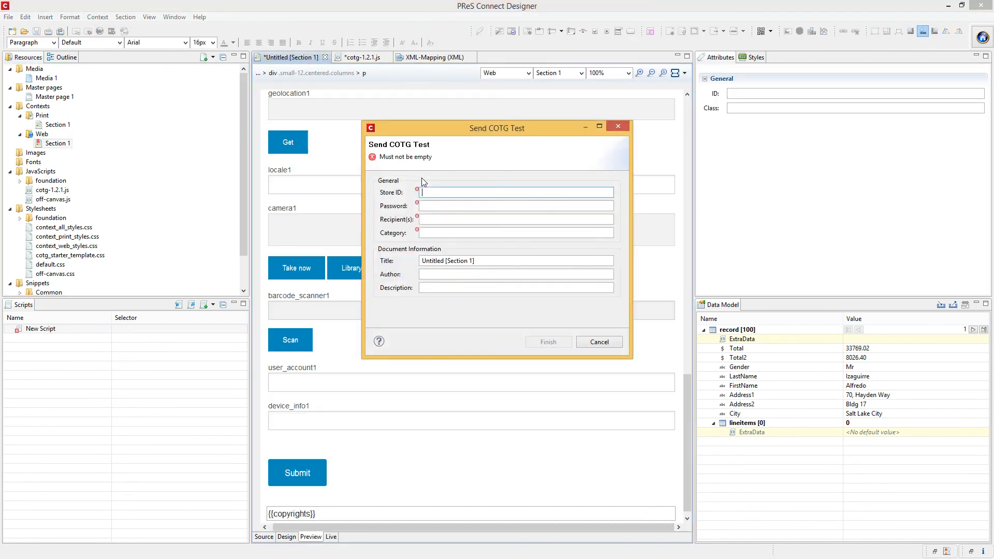
click(600, 344)
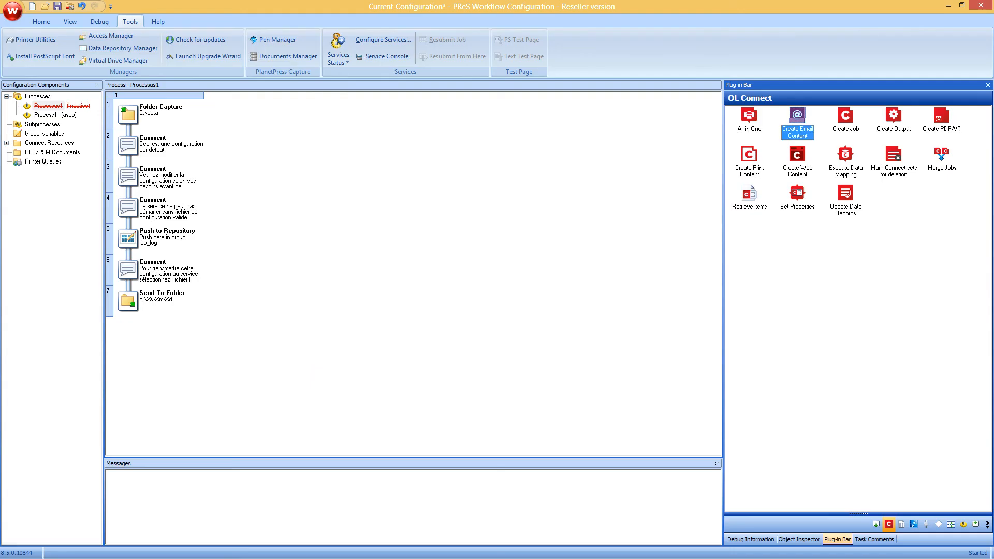
Step: Switch back to PReS Workflow, insert an Output to Capture OnTheGo task into Processus1, and view its Deposit settings
click(913, 523)
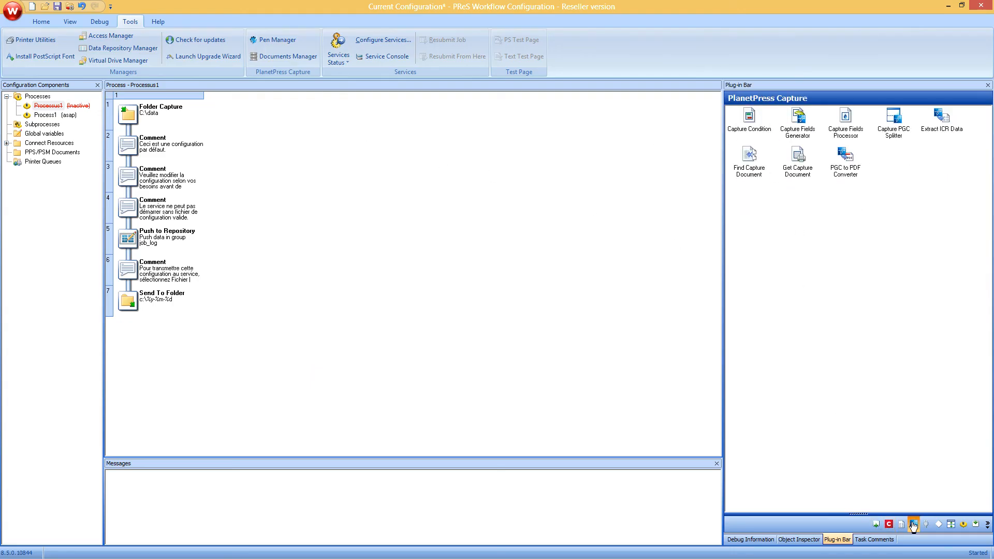
click(901, 523)
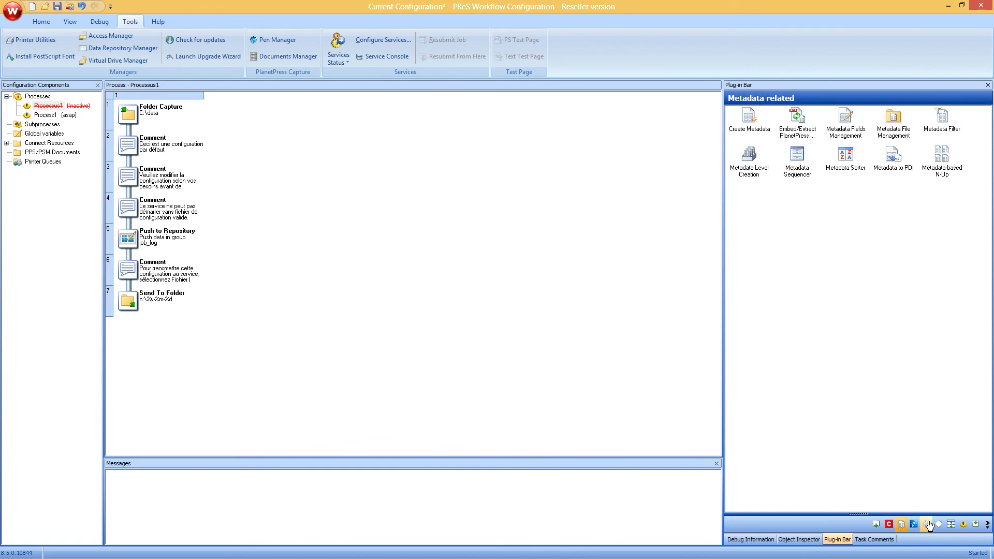
click(925, 524)
drag(747, 154, 128, 196)
click(428, 147)
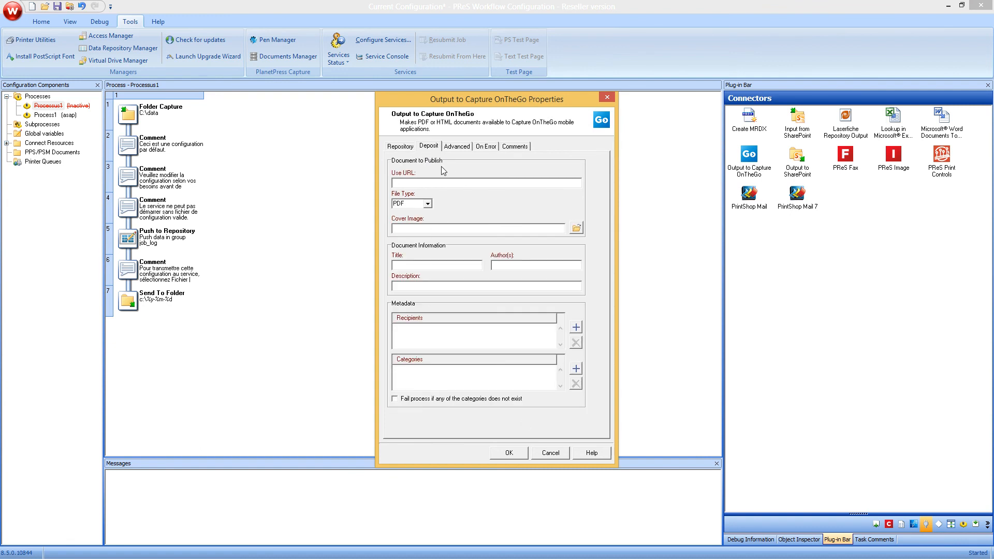
Step: Review the Advanced, Repository and Deposit settings of the Output to Capture OnTheGo task, and close its properties without saving
click(449, 149)
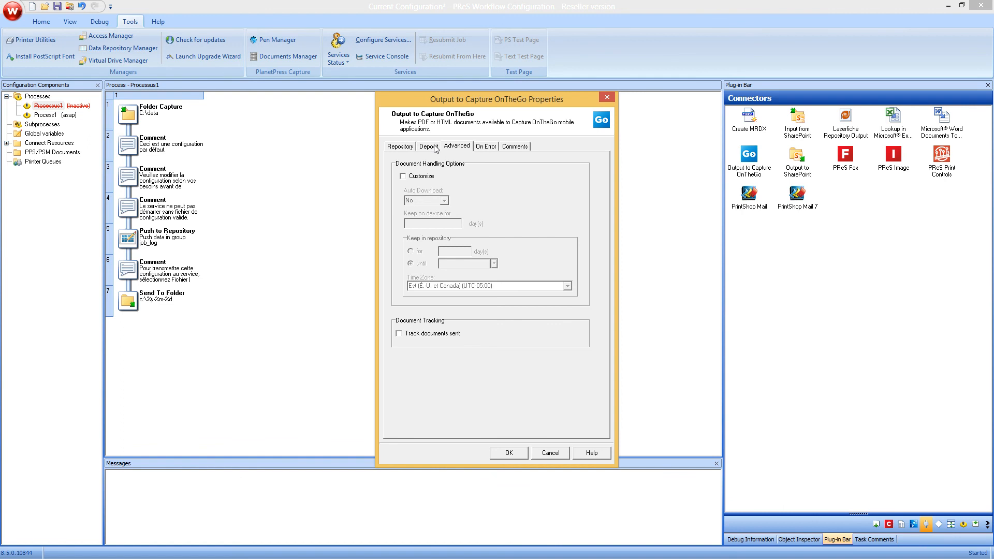
click(434, 148)
click(397, 147)
click(421, 147)
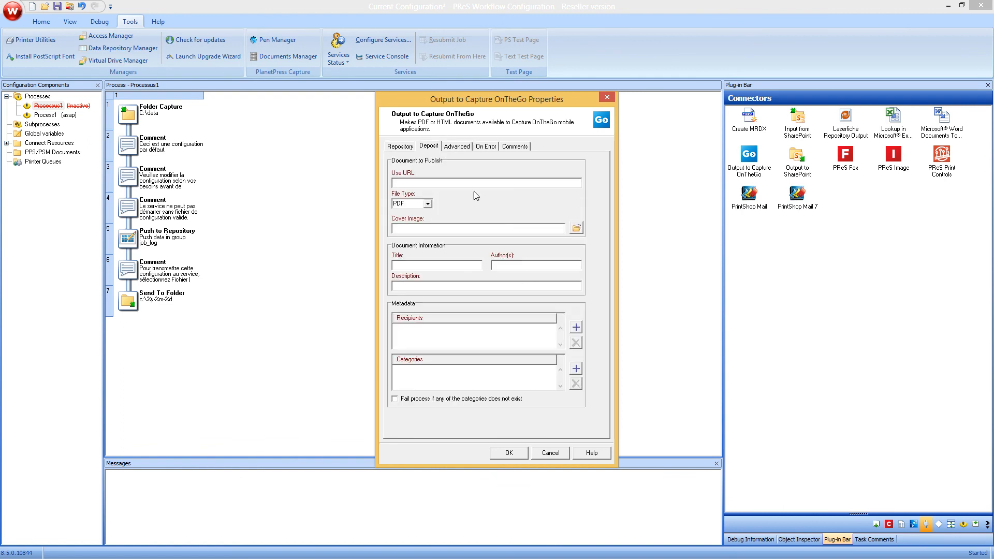
click(607, 98)
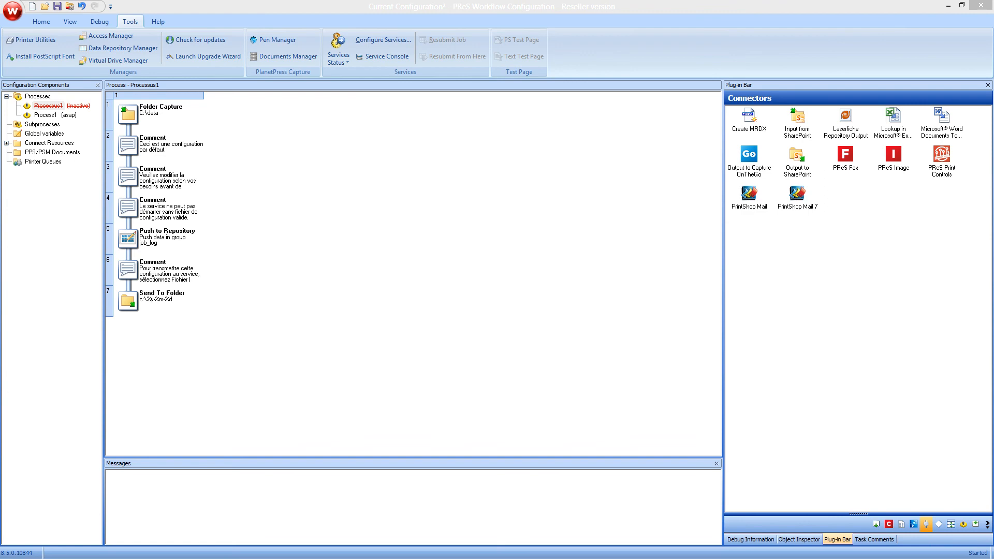
click(749, 159)
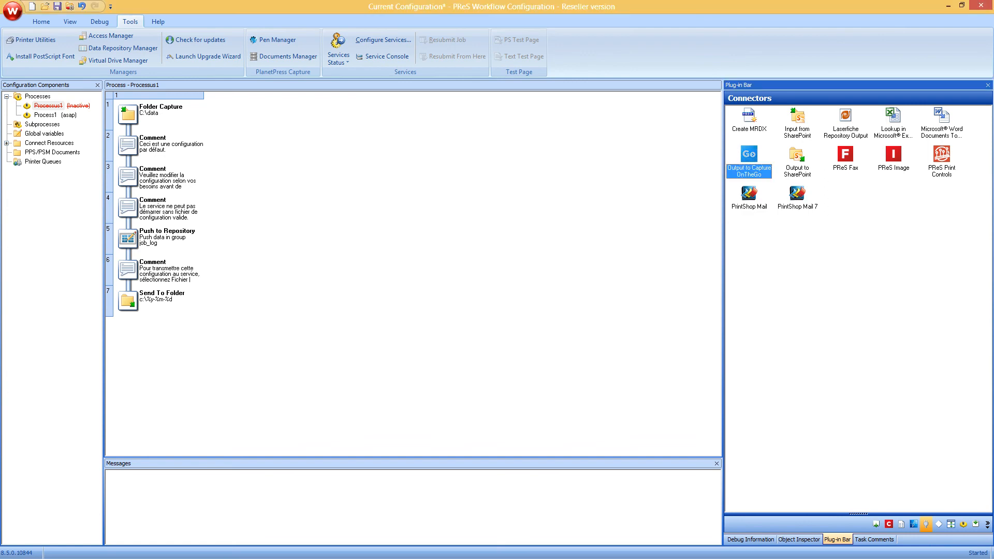